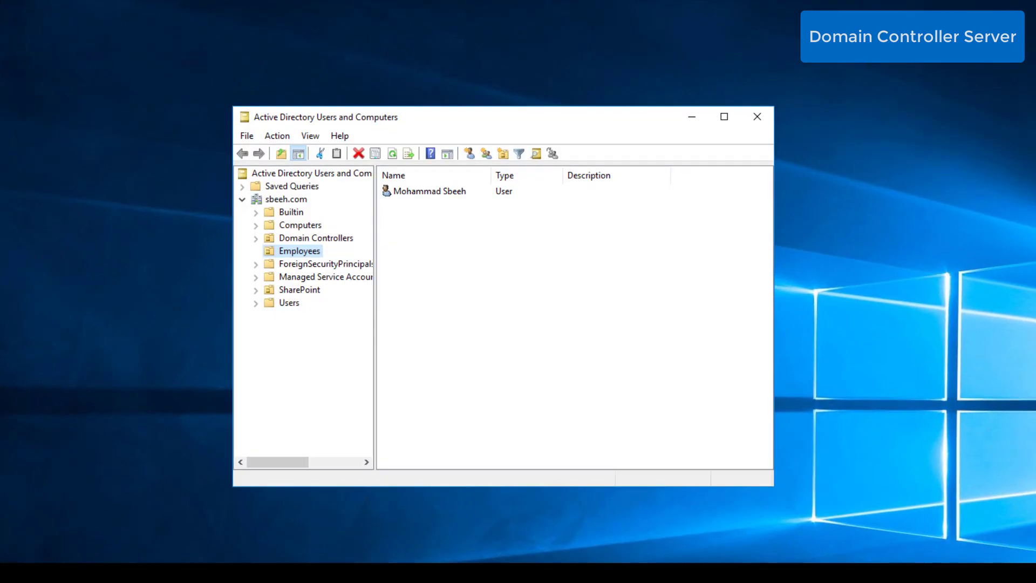
Show the user accounts in the SharePoint OU under sbeeh.com
click(300, 289)
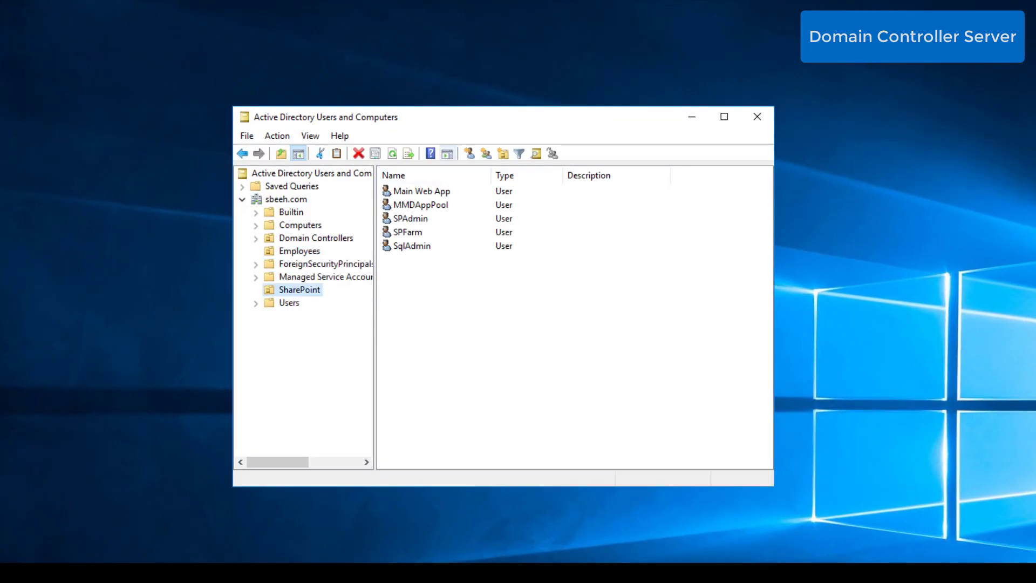
Start a new user with full name and logon name UserProfileAppPool
click(470, 153)
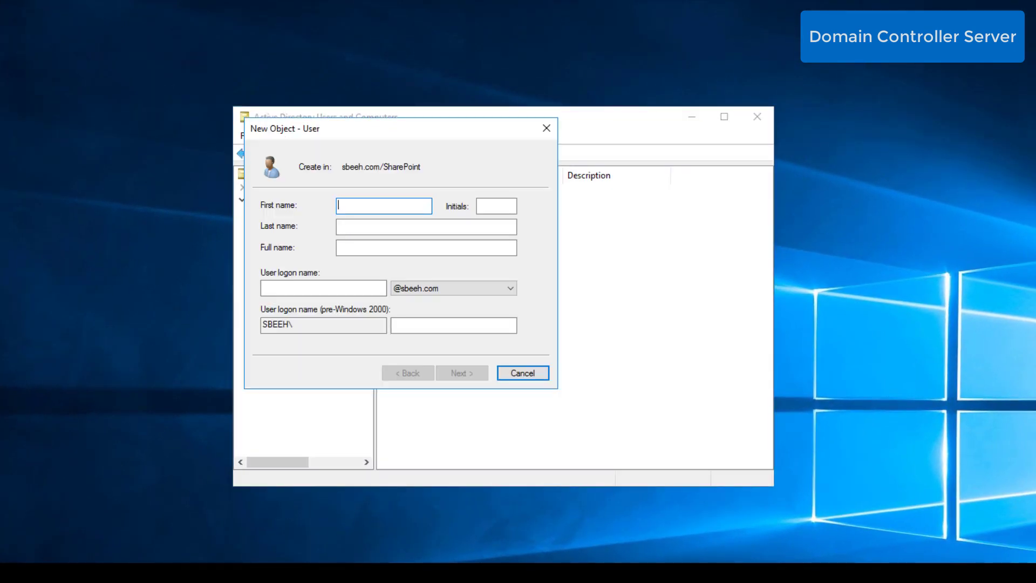
click(633, 389)
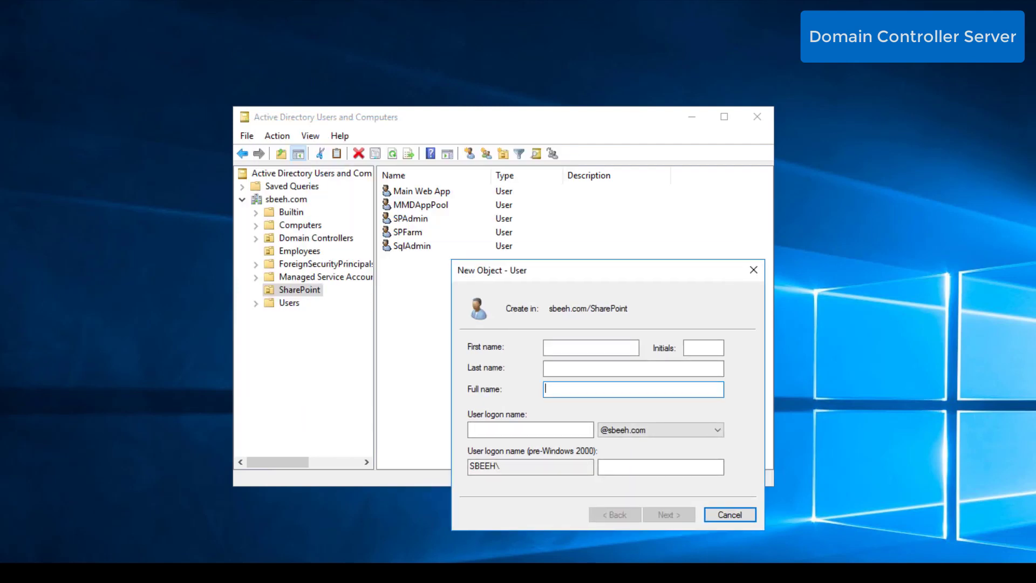
text(UserProfileApp)
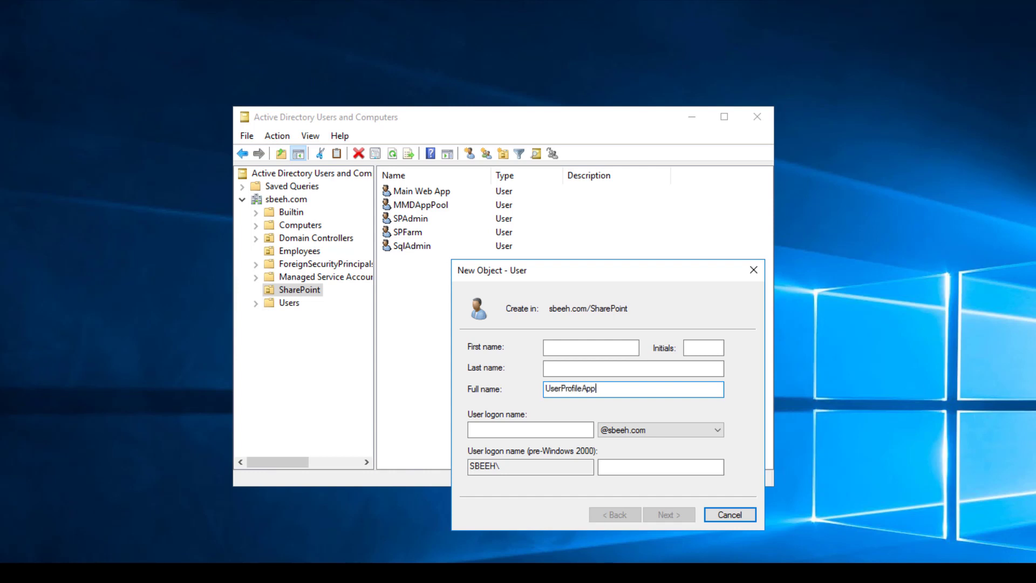
text(Pool)
key(ctrl+a)
key(ctrl+c)
key(Tab)
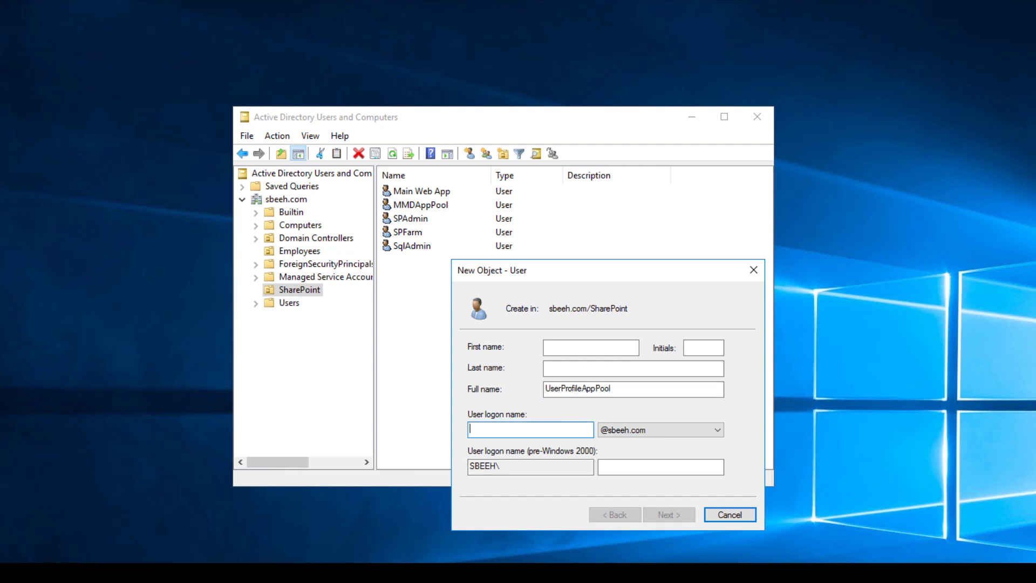
key(ctrl+v)
key(Return)
Set its password with 'User cannot change password' and 'Password never expires', and finish
click(472, 393)
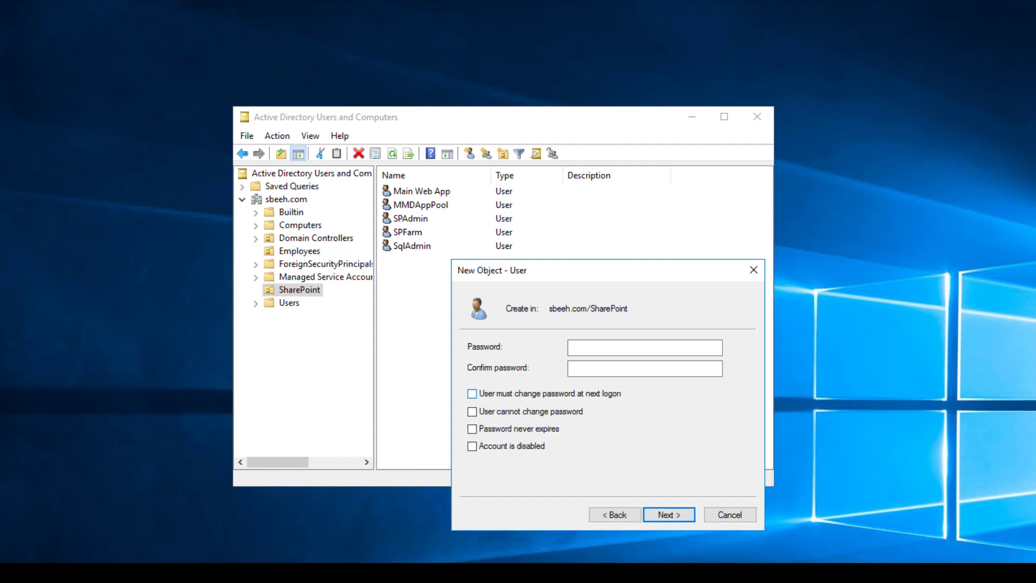
click(472, 411)
click(472, 429)
click(645, 347)
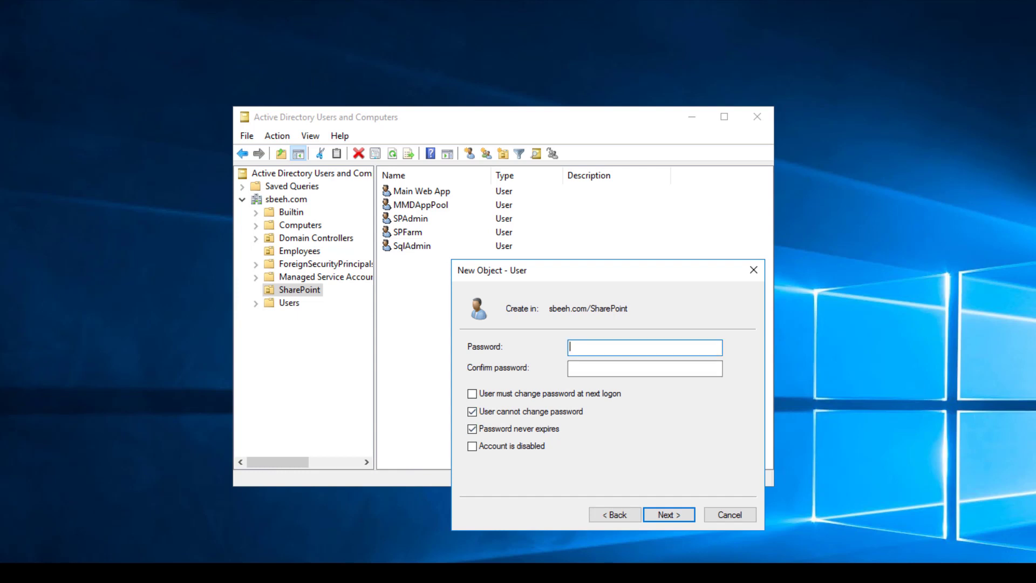
text(•••••••••)
key(Tab)
text(••••••••)
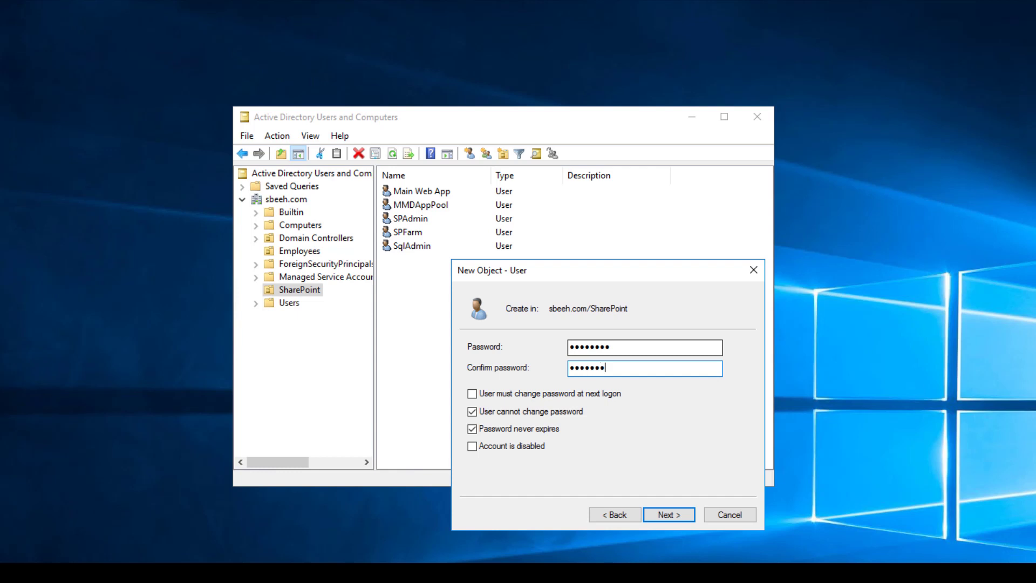
text(•)
key(Return)
key(Return)
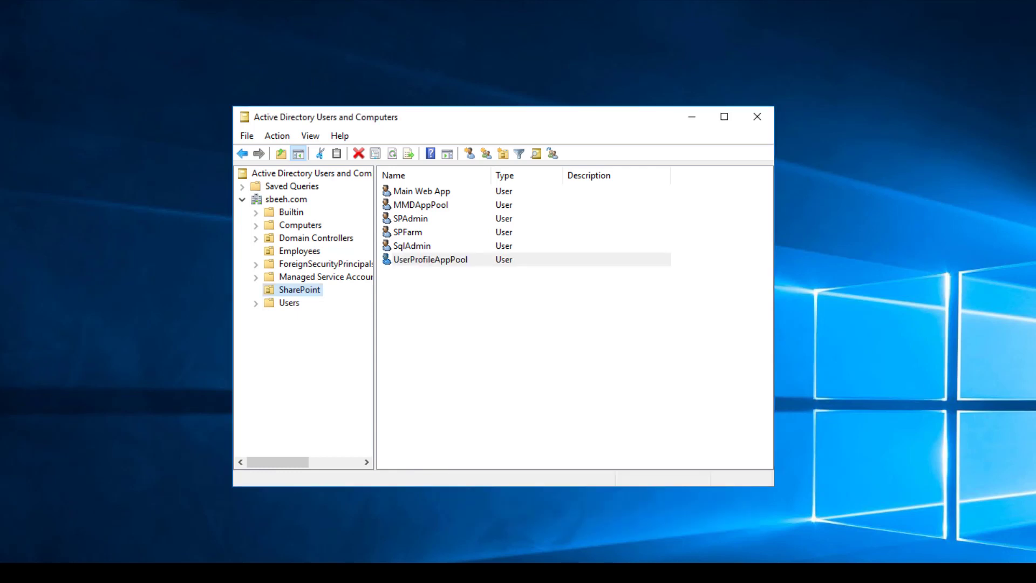
Start another new user with full name and logon name MySiteWebAppPool
click(470, 153)
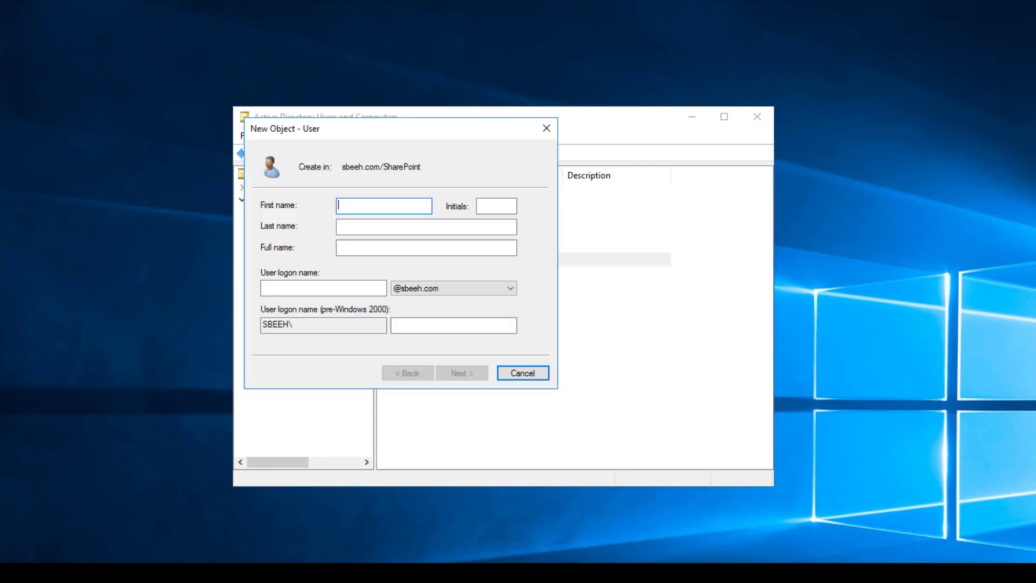
click(540, 357)
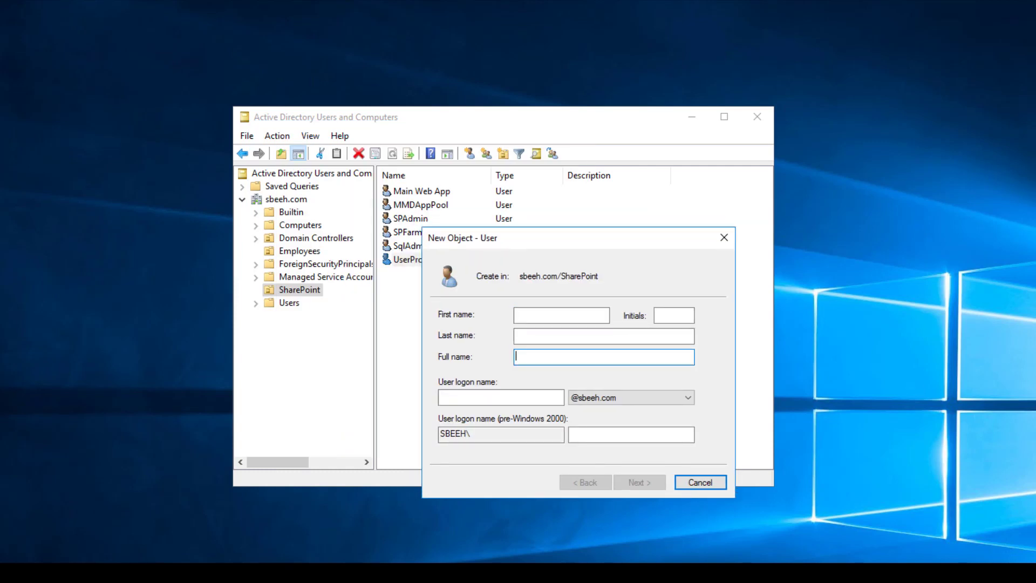
text(MySiteWebAppPool)
key(ctrl+a)
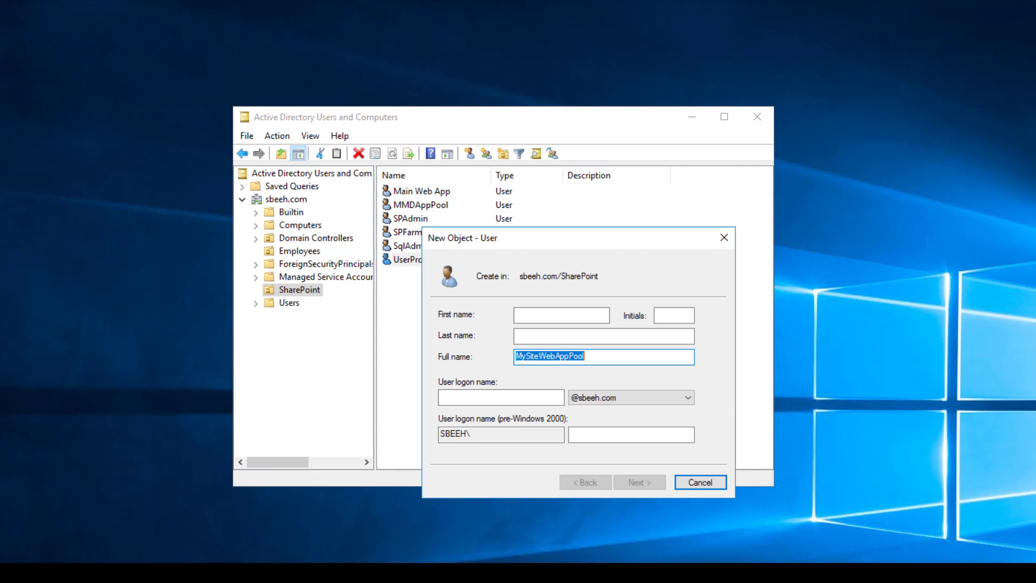
key(ctrl+c)
key(Tab)
key(ctrl+v)
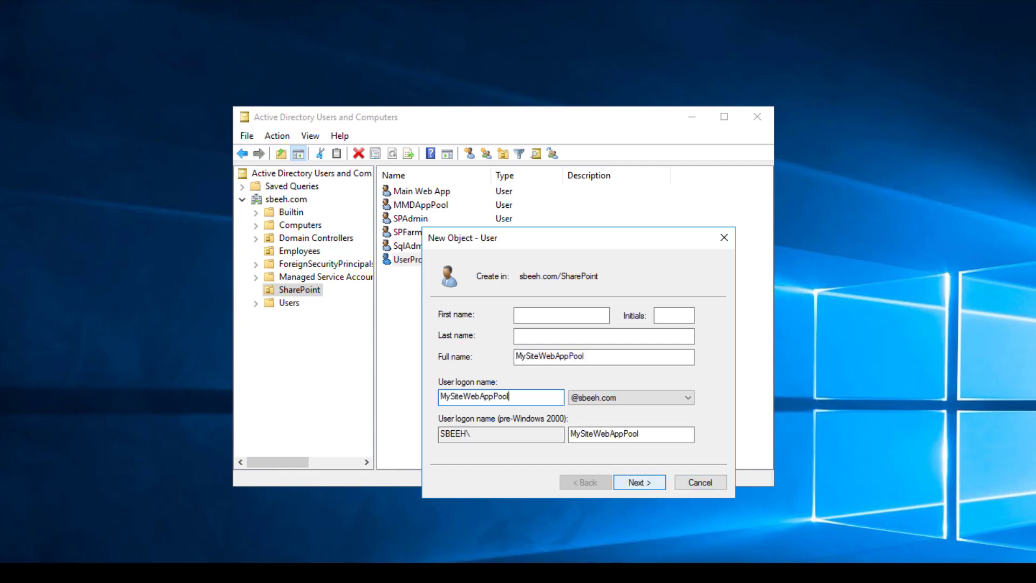
key(Return)
Set its password with 'cannot change password' and 'never expires' checked, then continue
key(Tab)
key(Tab)
key(space)
key(Tab)
key(space)
key(Tab)
key(space)
click(616, 315)
text(********)
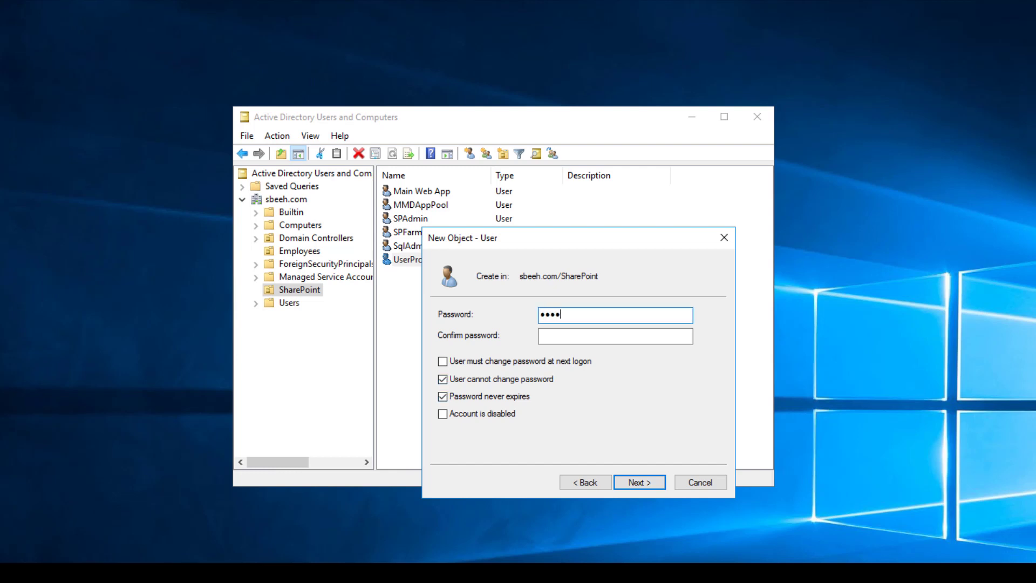
key(Tab)
text(********)
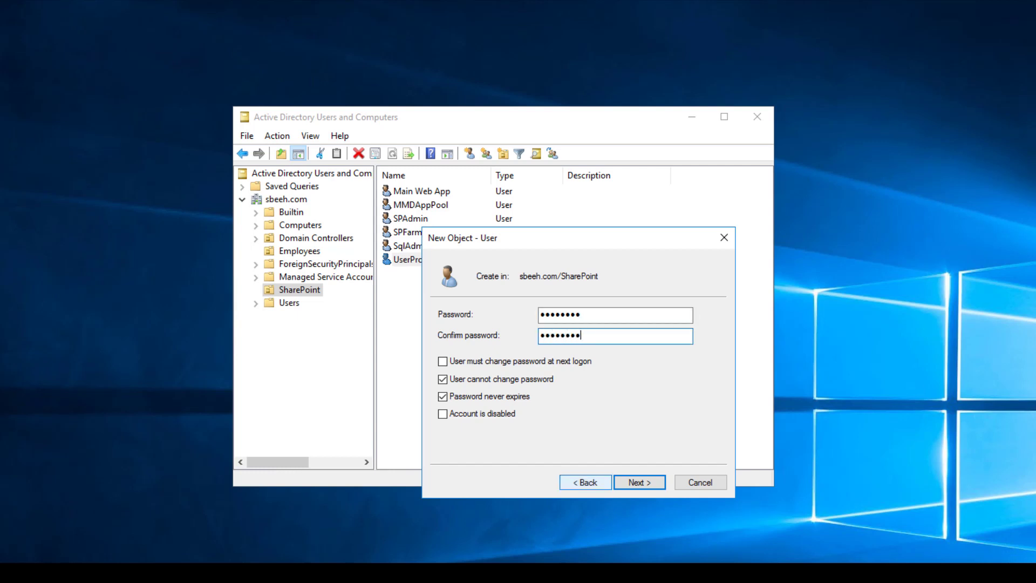
key(Return)
key(Return)
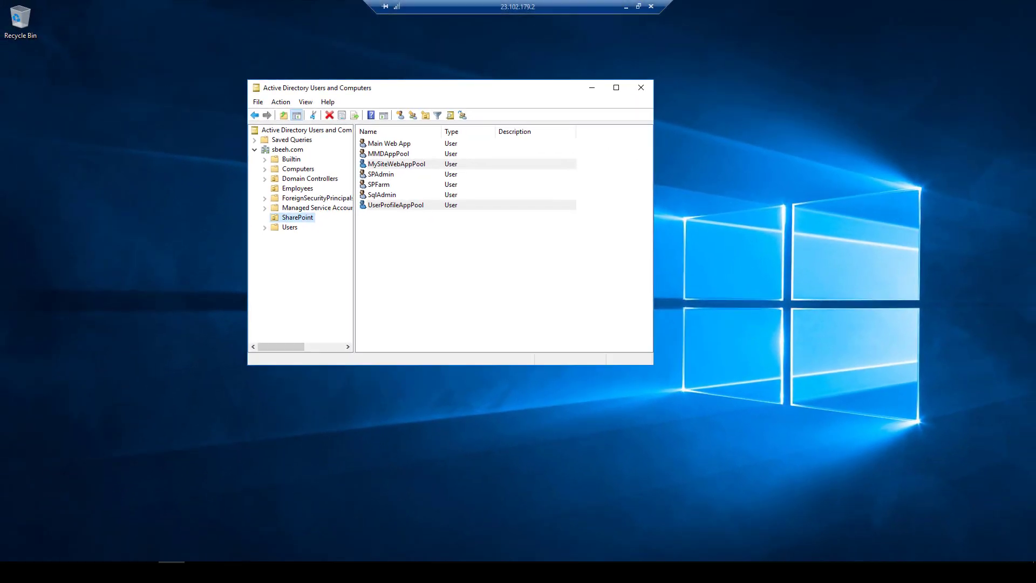
Switch to the SharePoint App Server RDP session and run the Management Shell as administrator
click(395, 205)
key(F2)
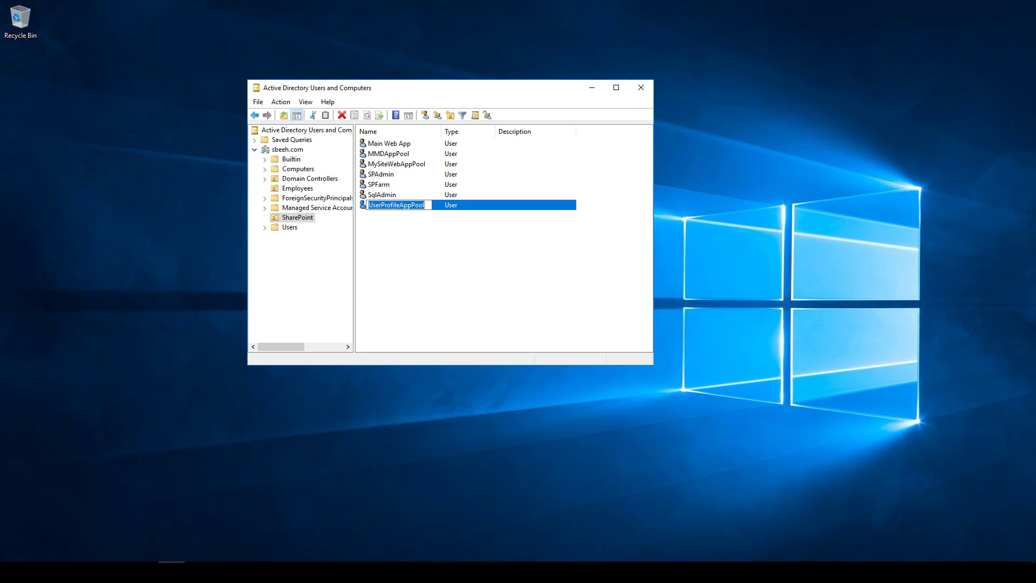
mouse_move(278, 573)
mouse_move(291, 523)
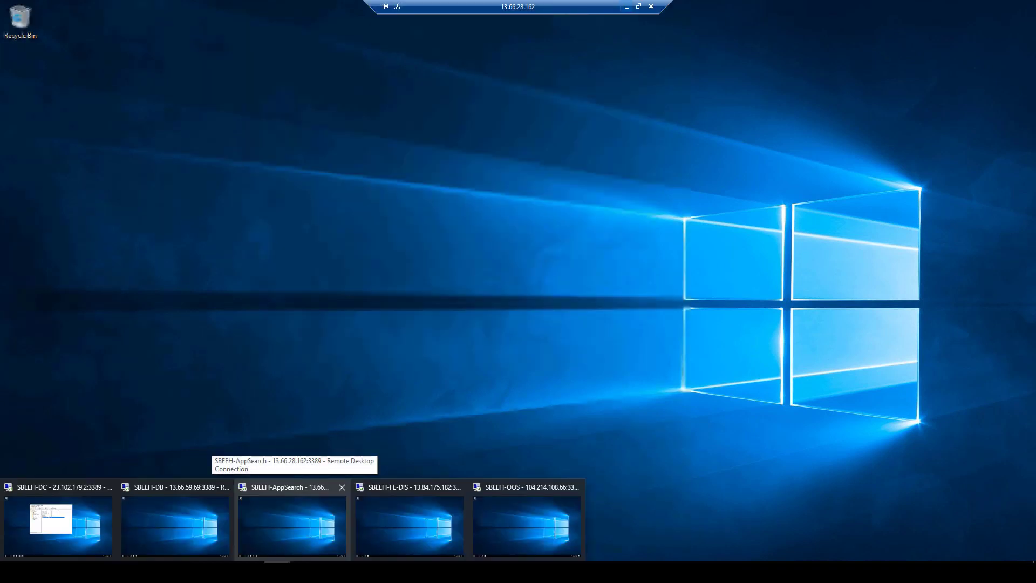
click(291, 523)
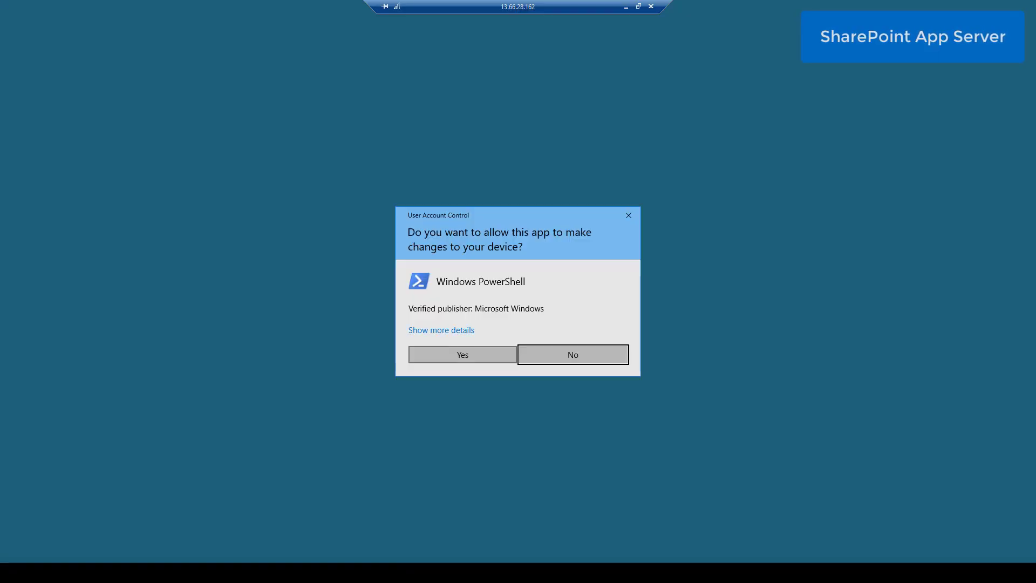
key(alt+y)
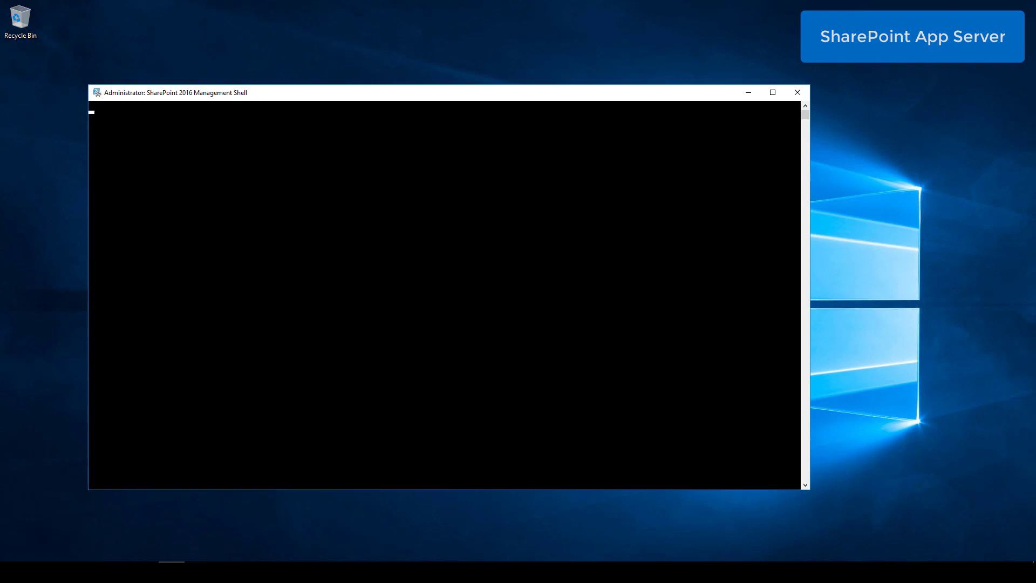
Register sbeeh\UserProfileAppPool as a managed account with New-SPManagedAccount
text(new-spa)
key(BackSpace)
key(BackSpace)
text(pman)
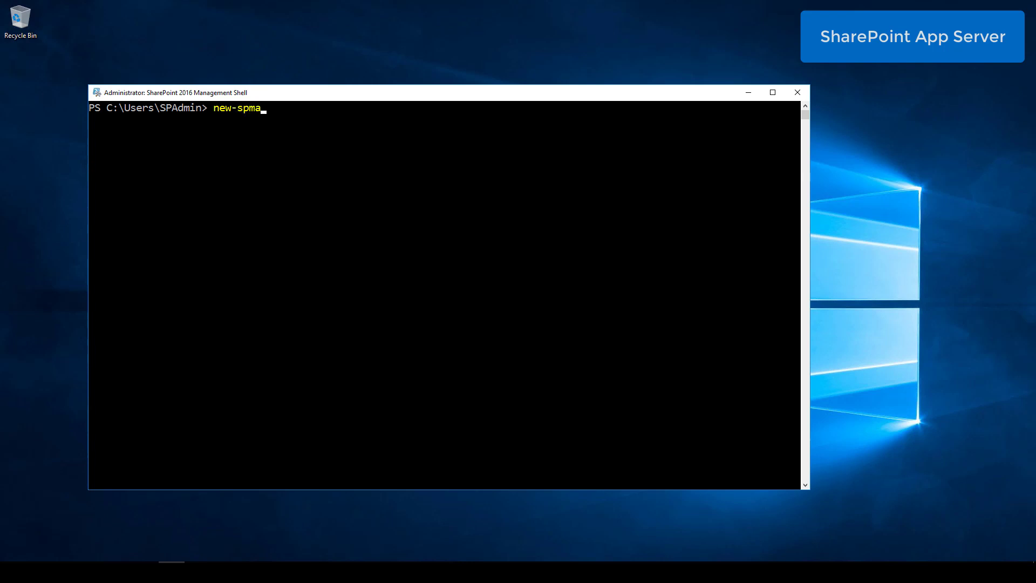
key(Tab)
key(Return)
text(sbeeh\UserProfileAppPool)
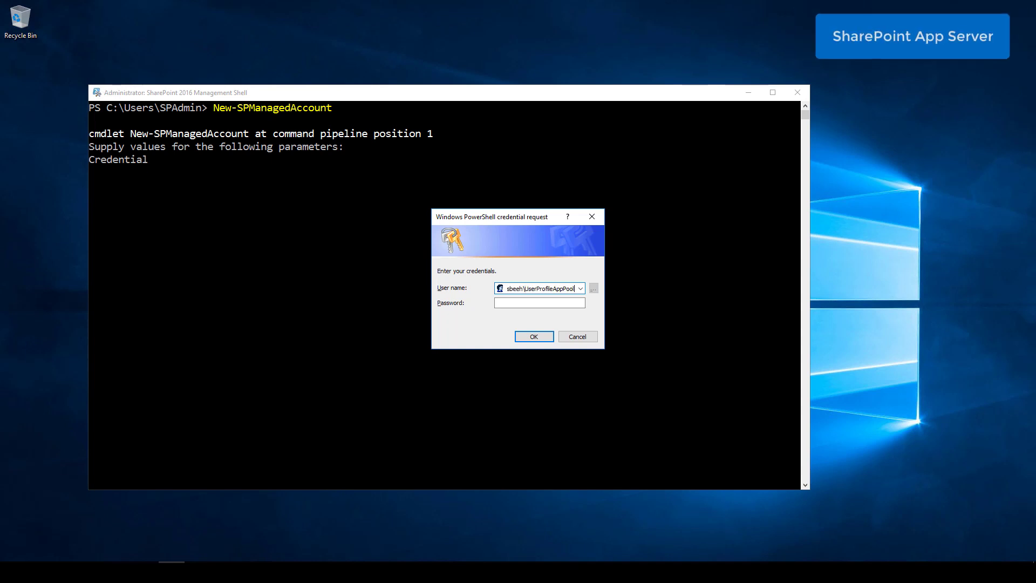
key(Tab)
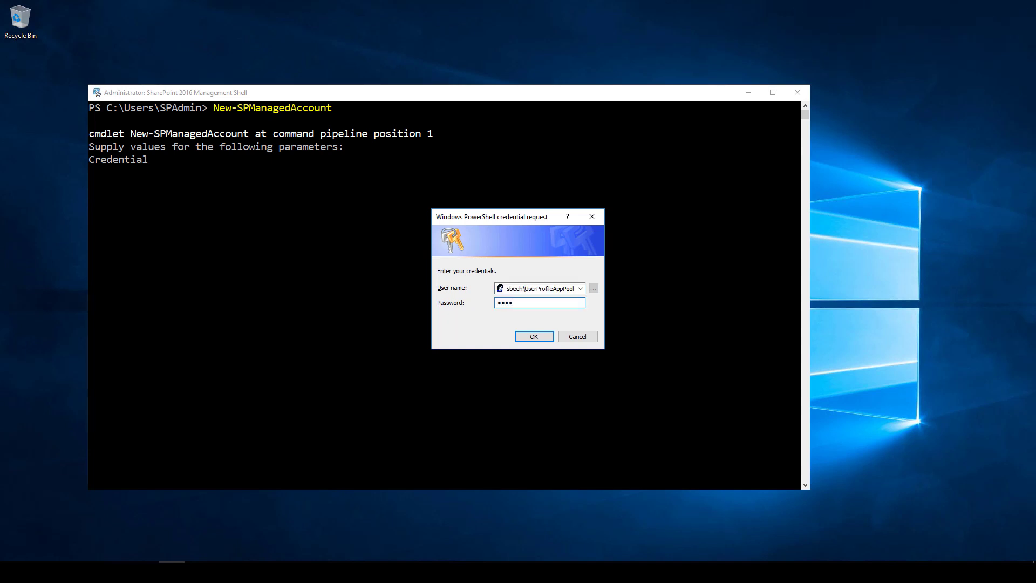
key(Return)
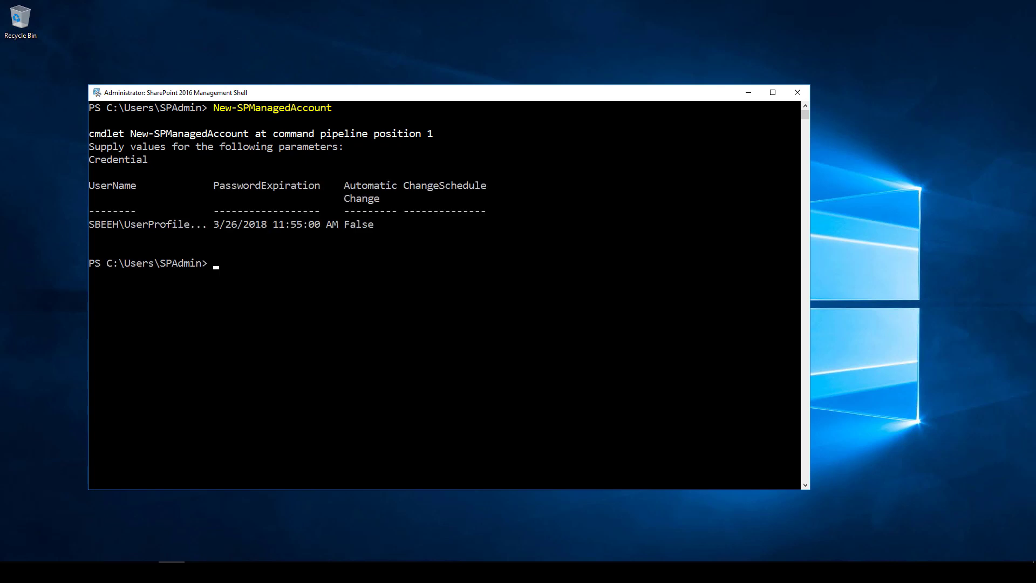
Register sbeeh\MysiteWebAppPool as a managed account the same way
key(Up)
key(Return)
text(sbeeh\Mysite)
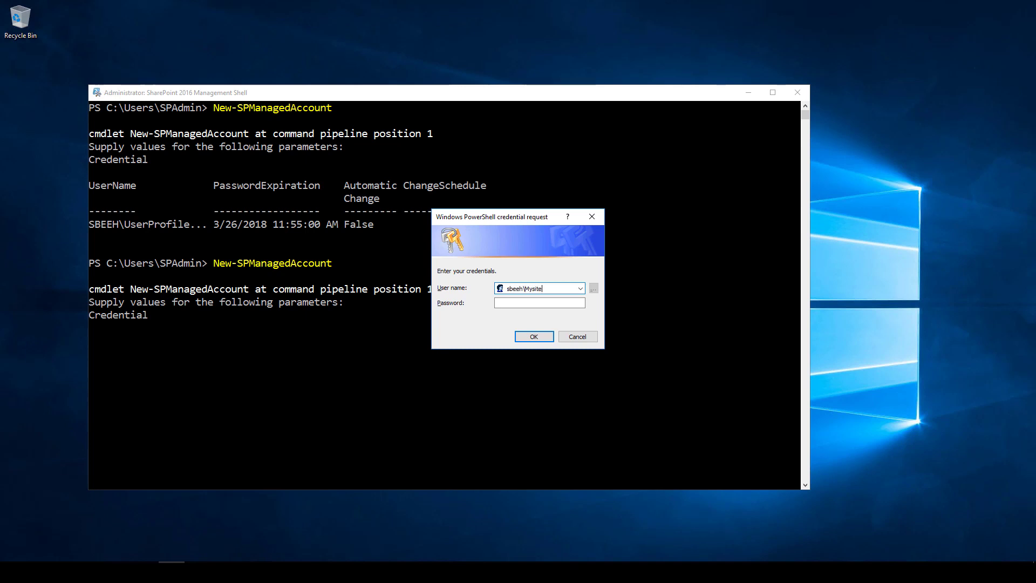
text(WebAppPool)
click(539, 302)
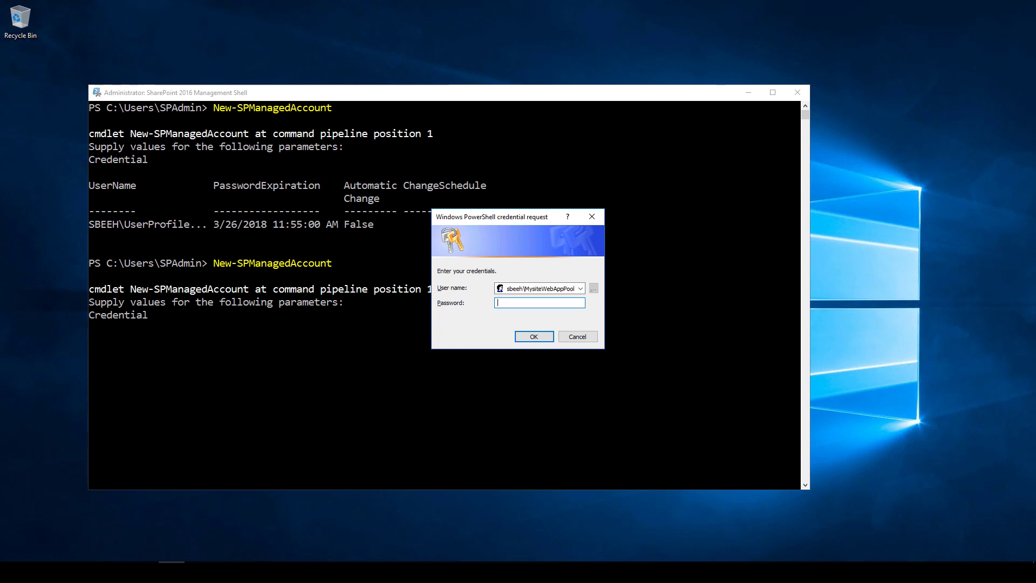
text(•••••••••)
key(Return)
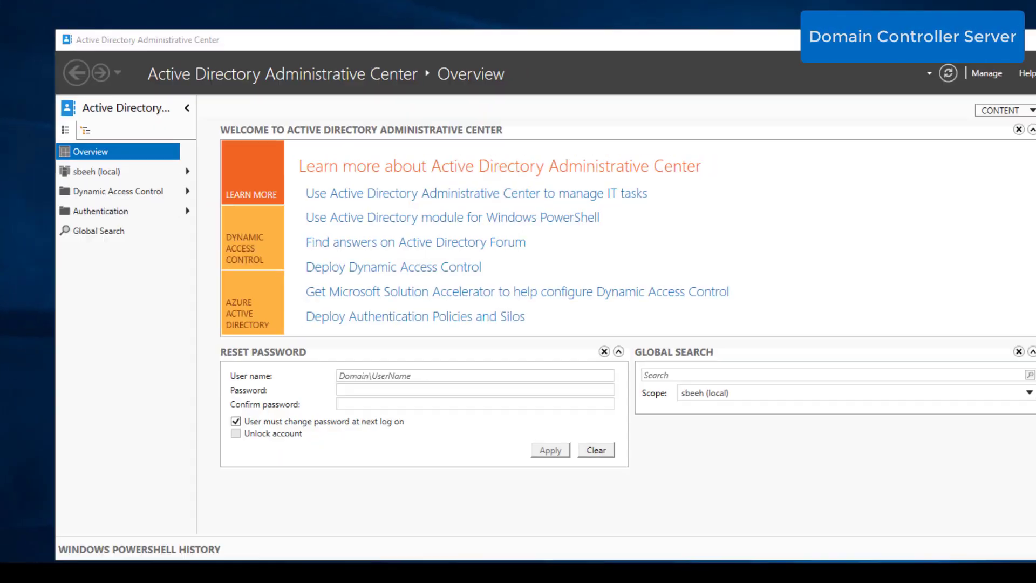
Add UserProfileAppPool to the security list in the sbeeh domain's properties
click(64, 165)
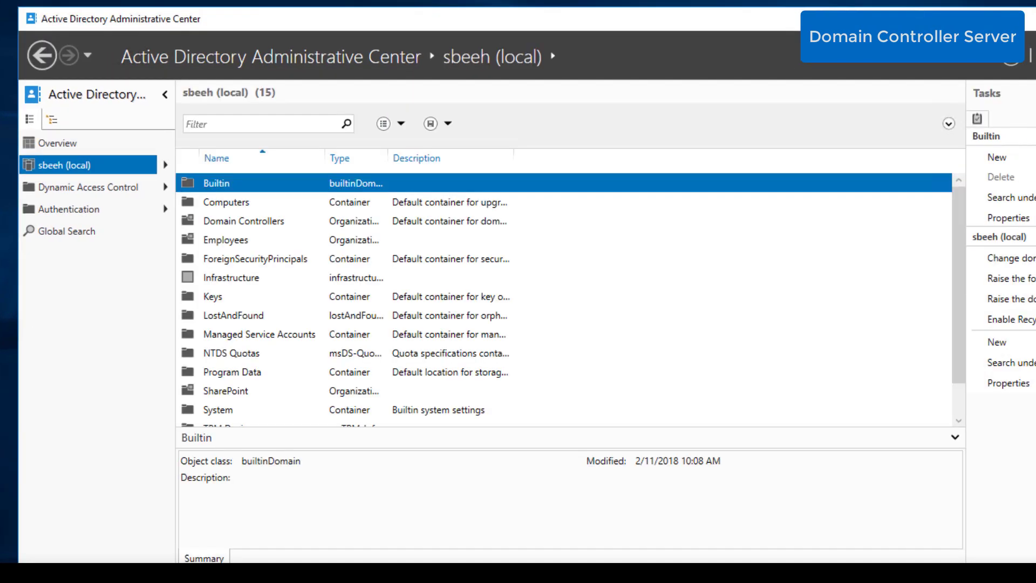
right_click(53, 164)
click(103, 283)
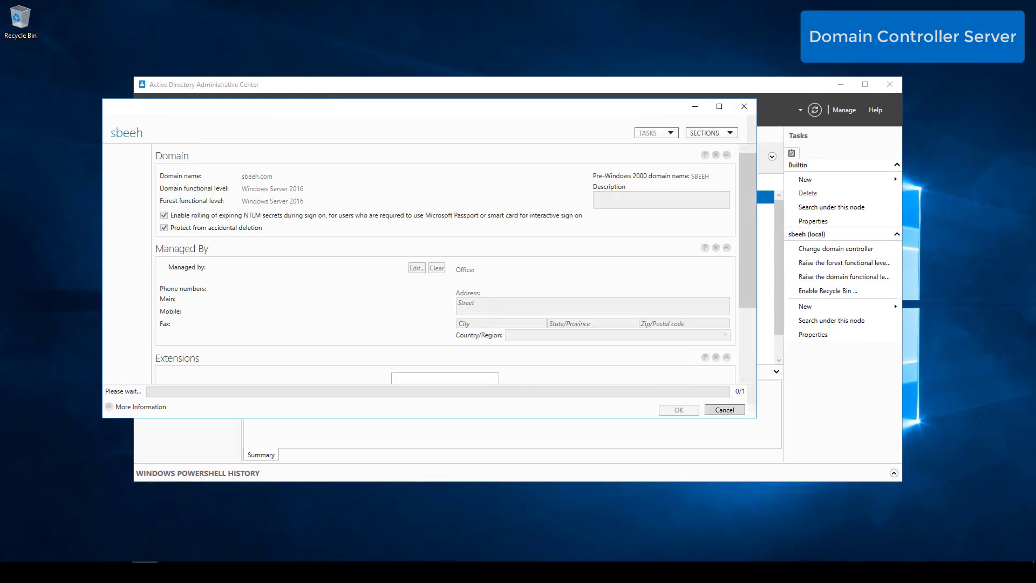
key(super+Up)
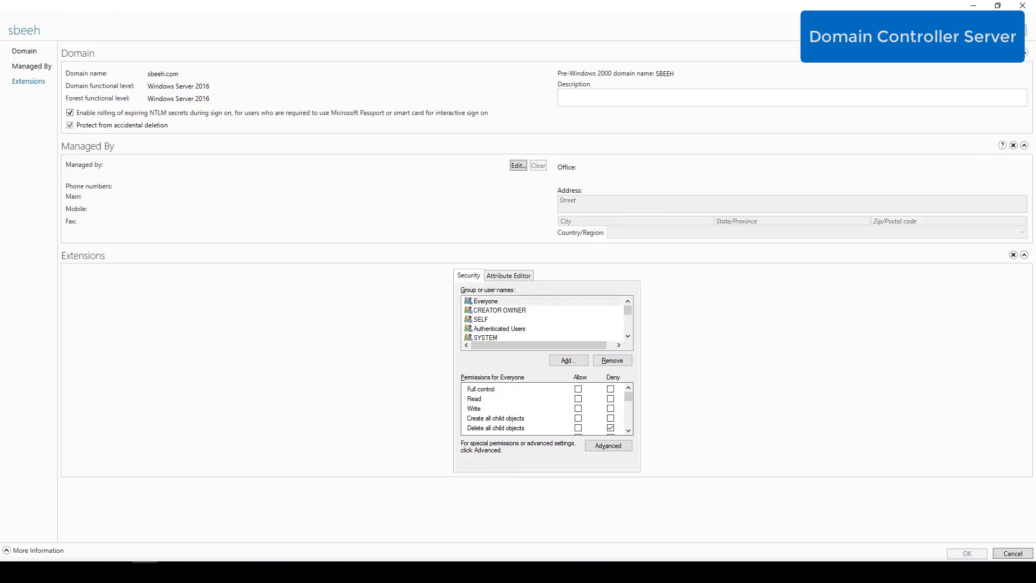
click(623, 395)
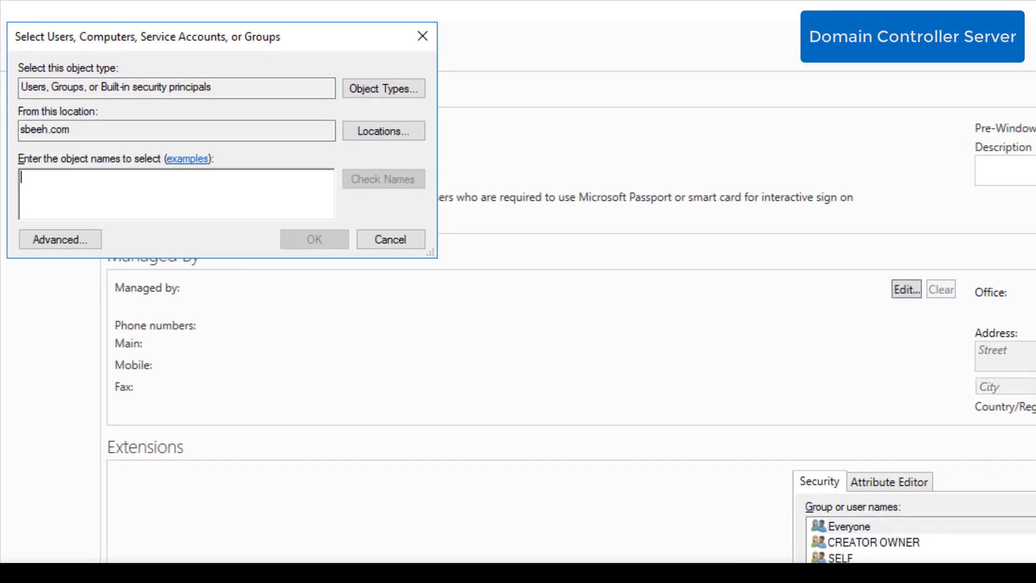
text(u)
key(BackSpace)
text(userprofileap)
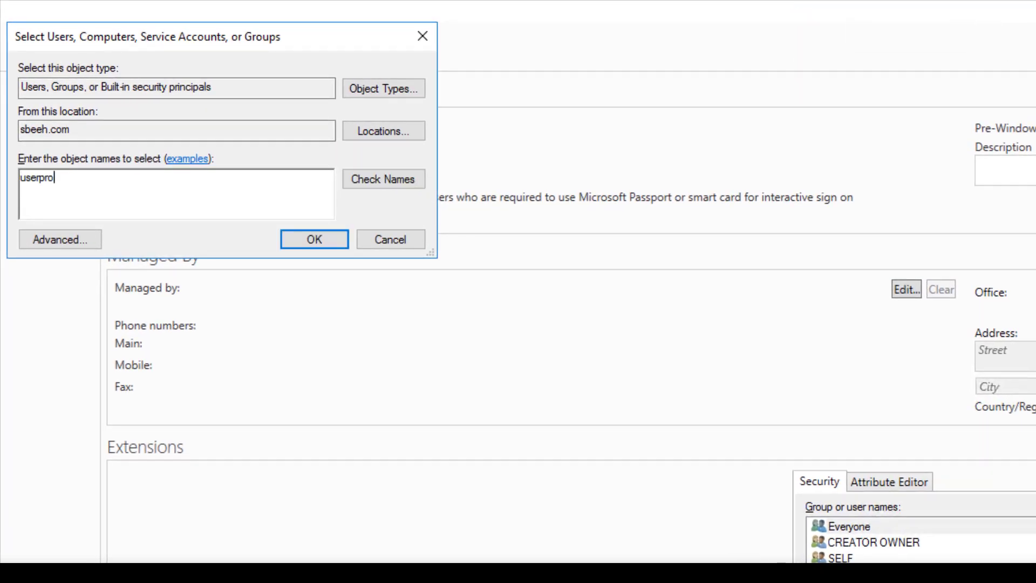
text(ppool)
key(Return)
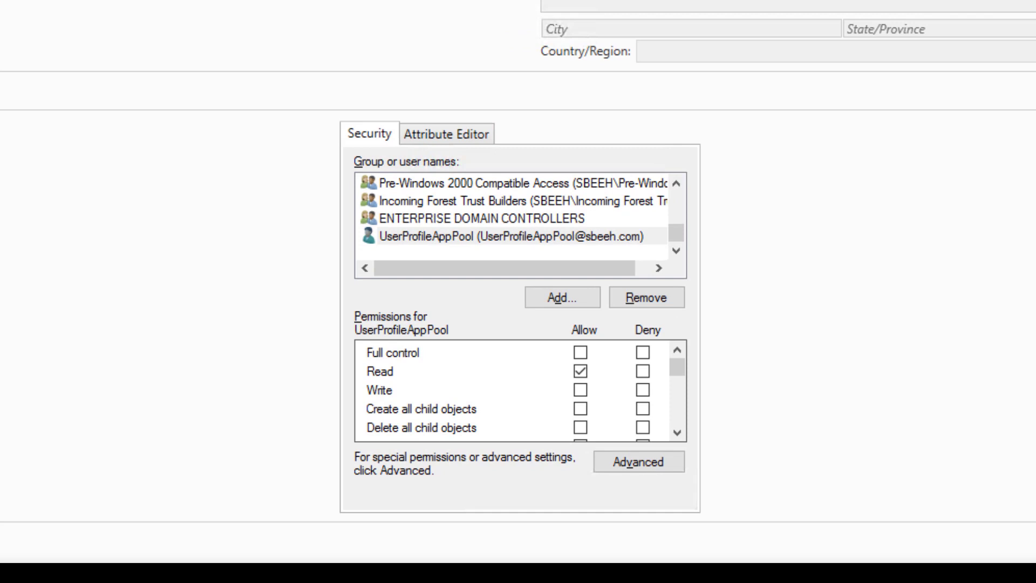
Allow Replicating Directory Changes for UserProfileAppPool
click(677, 432)
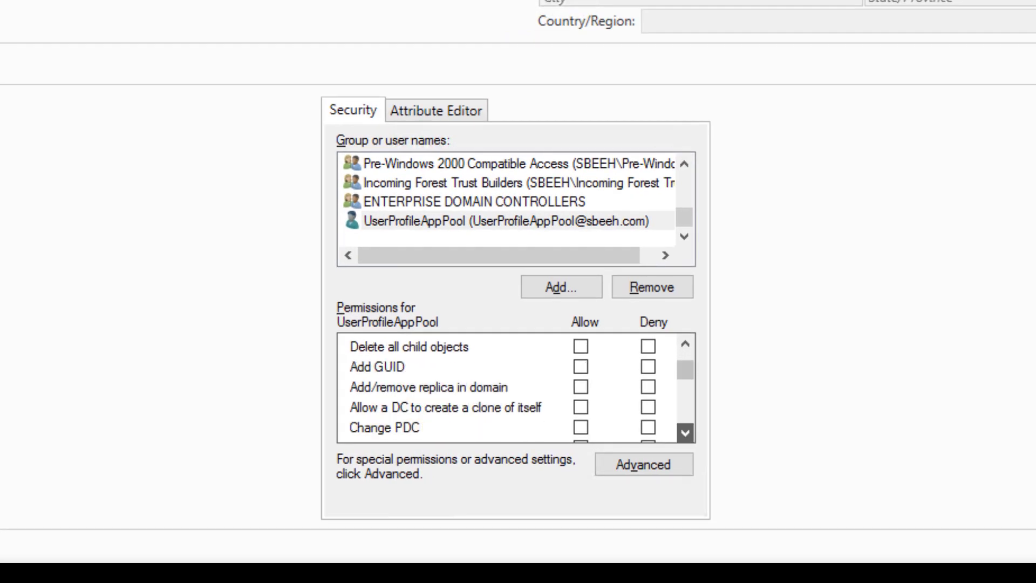
click(685, 433)
click(686, 432)
click(685, 433)
click(686, 433)
click(685, 433)
click(685, 433)
click(685, 433)
click(685, 433)
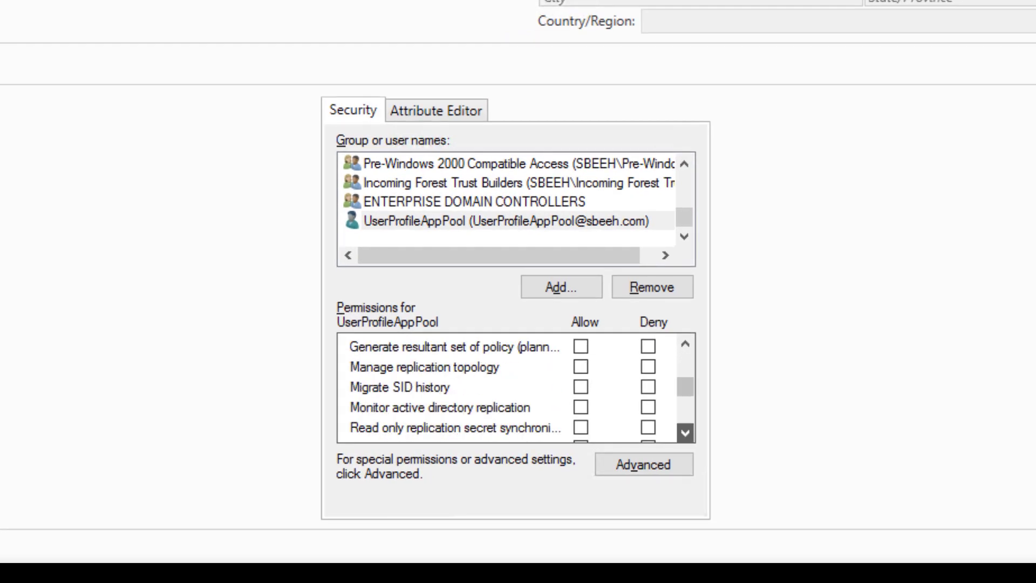
click(685, 433)
click(685, 433)
click(686, 433)
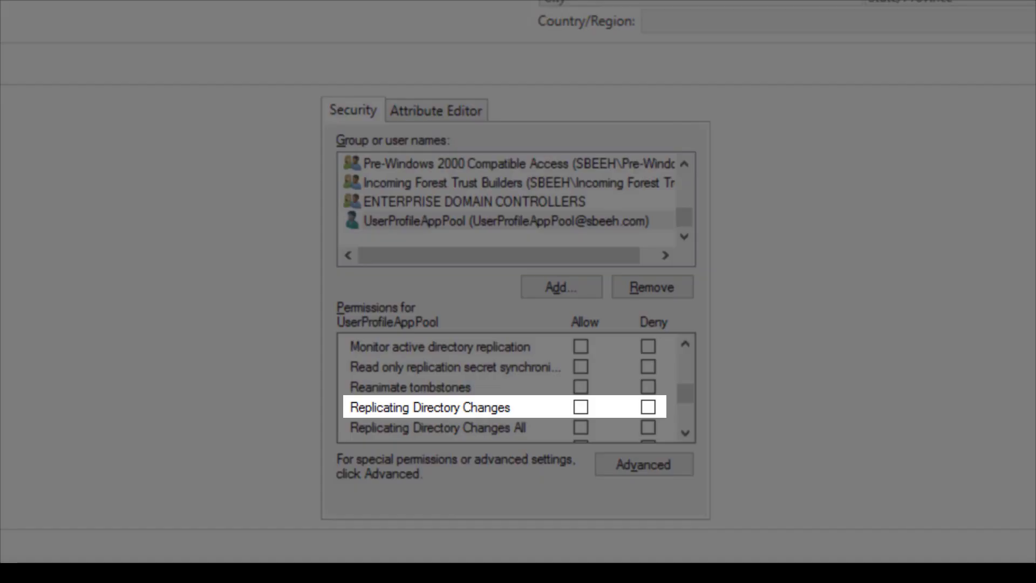
click(581, 407)
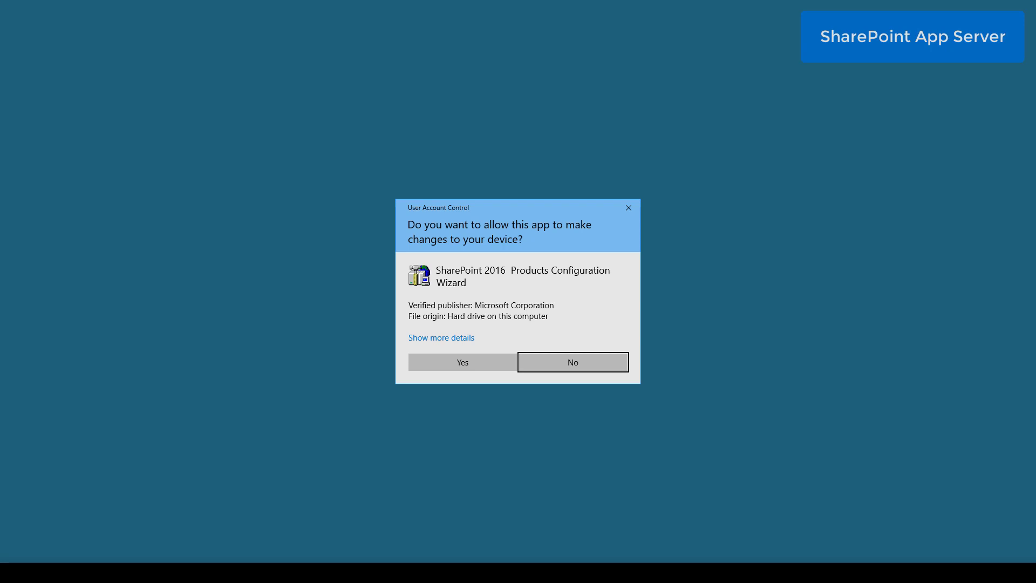
Approve the elevation prompt and go to Application Management > Manage service applications
click(463, 362)
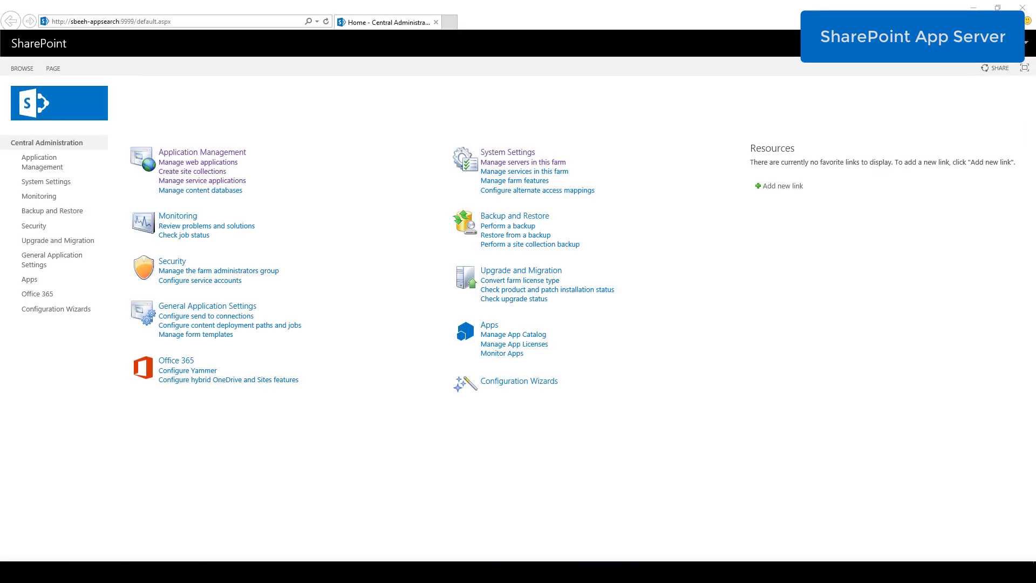
click(42, 162)
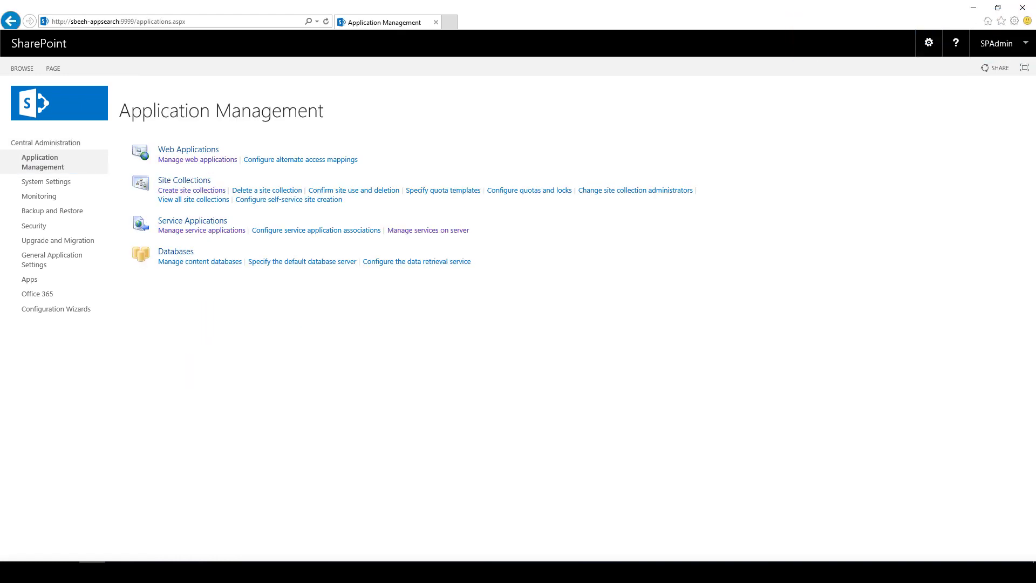
click(202, 231)
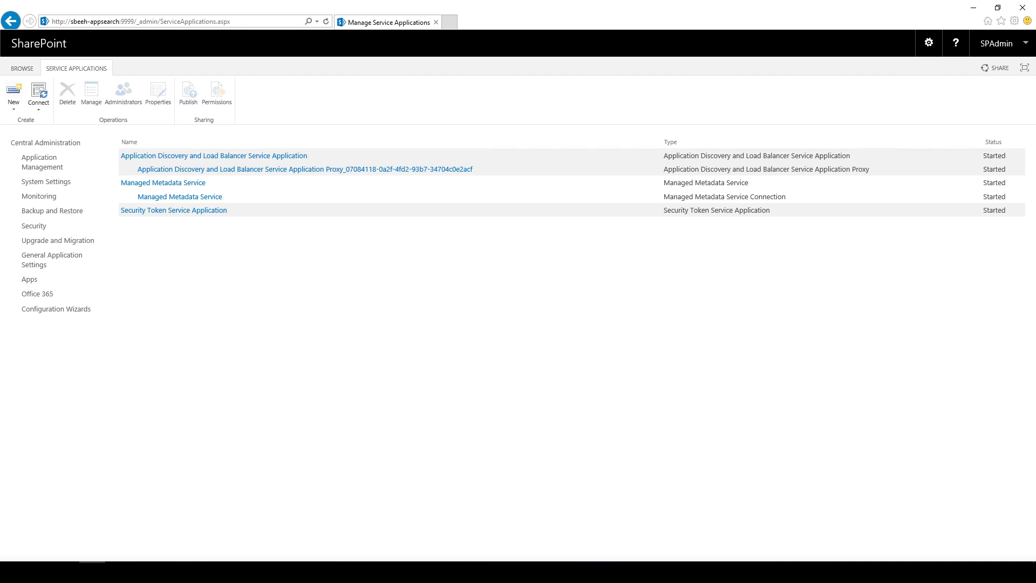
Name a new User Profile Service Application 'User Profile Service' with pool UPAppPool under SBEEH\UserProfileAppPool
click(14, 94)
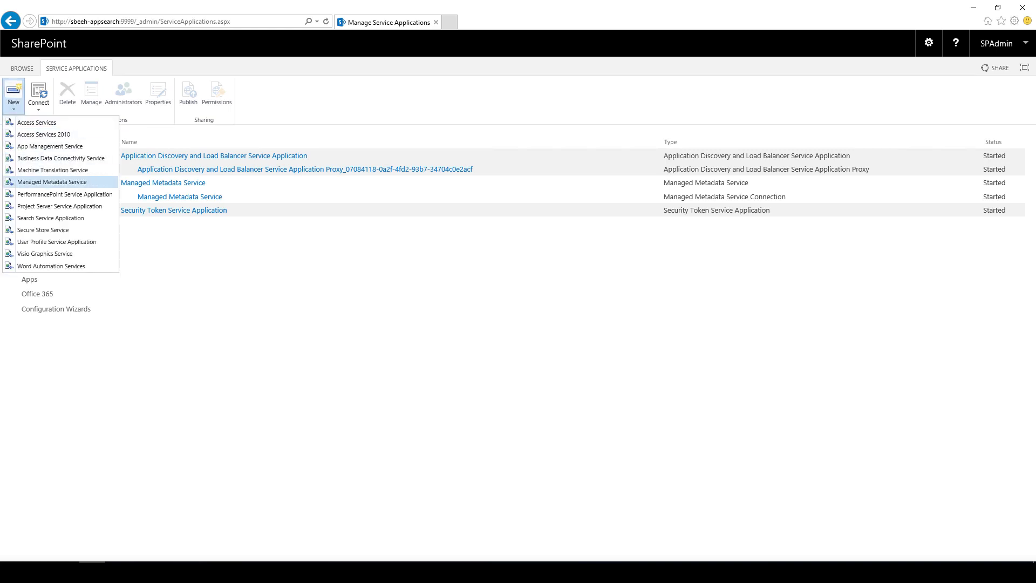
click(56, 242)
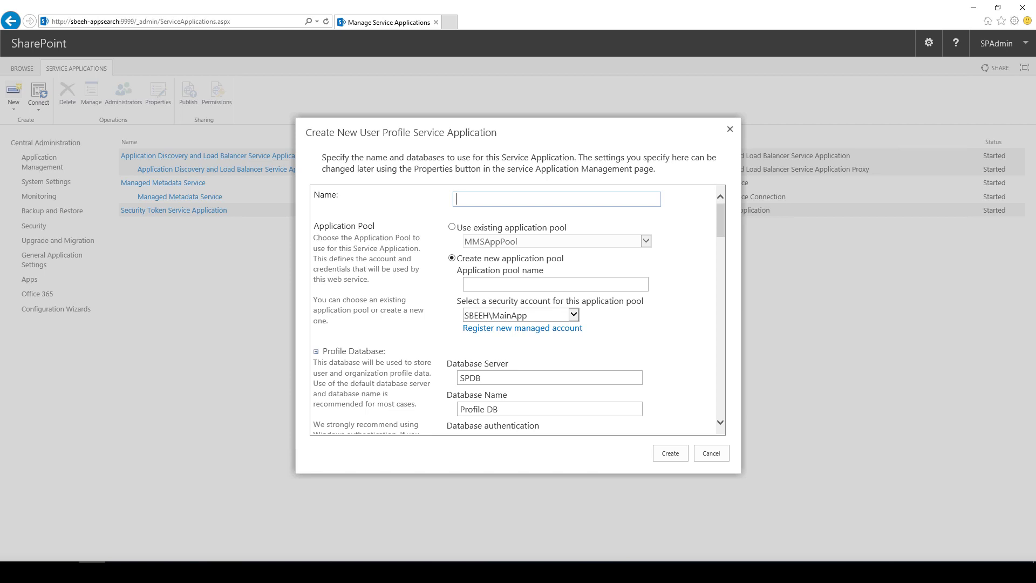
text(User)
key(BackSpace)
key(BackSpace)
key(BackSpace)
key(BackSpace)
text(User Profile Service)
click(555, 284)
text(UPApp)
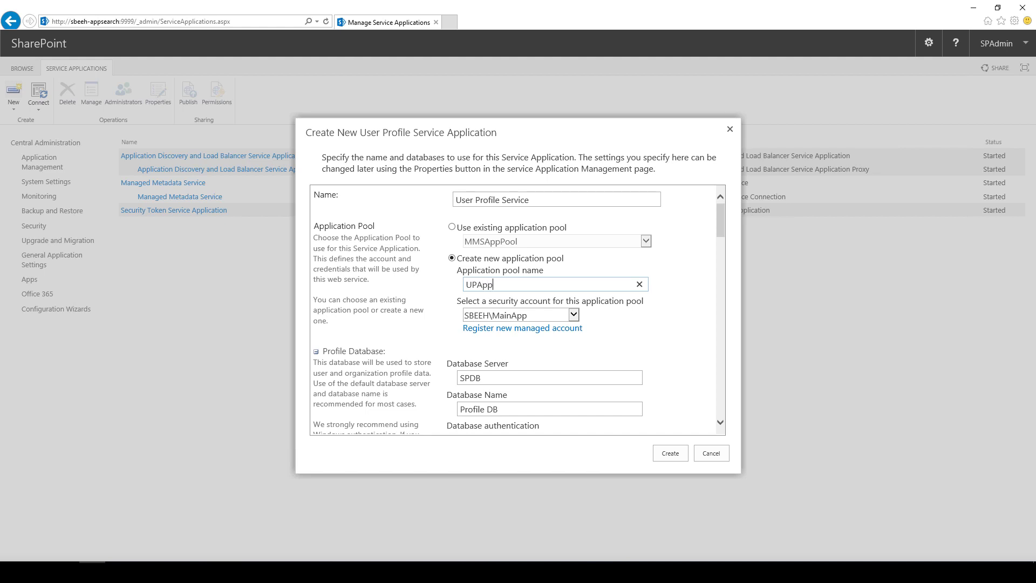
text(Pool)
key(Tab)
key(alt+Down)
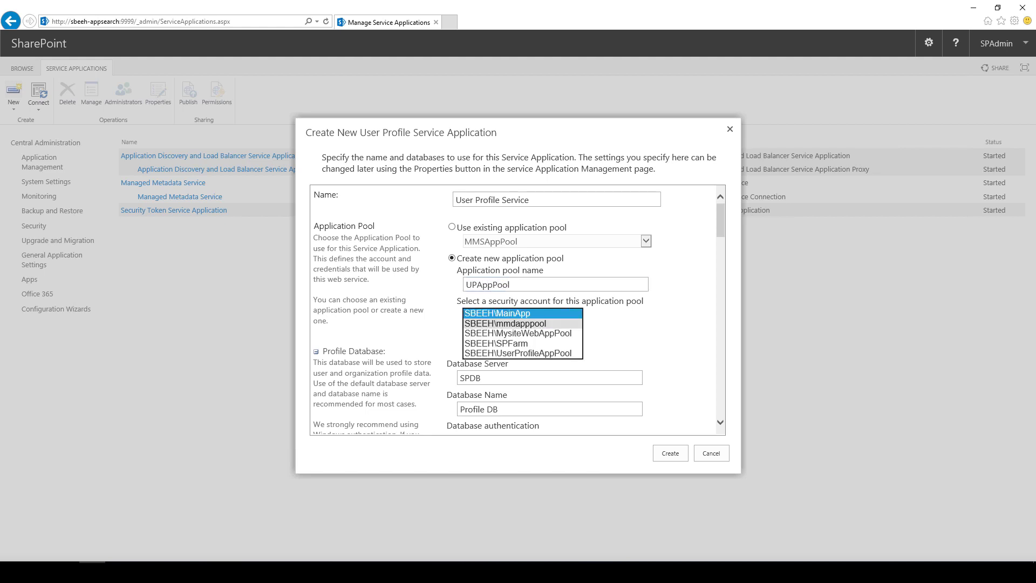
key(Down)
key(Down)
key(Down)
key(Down)
key(Return)
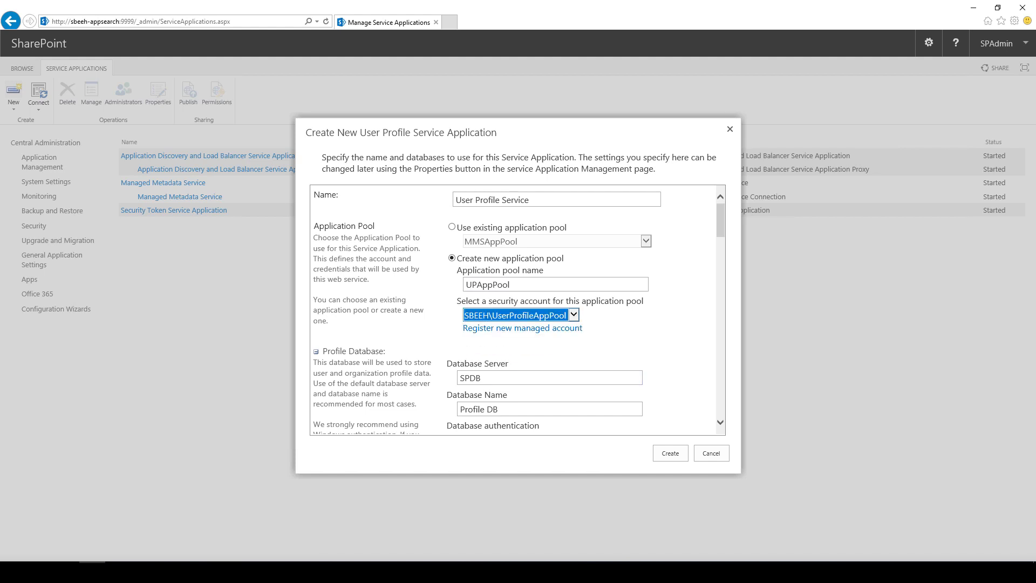
Create the User Profile Service application and dismiss the success message
scroll(517, 310, down, 8)
scroll(517, 311, down, 6)
scroll(518, 310, down, 5)
scroll(517, 311, down, 6)
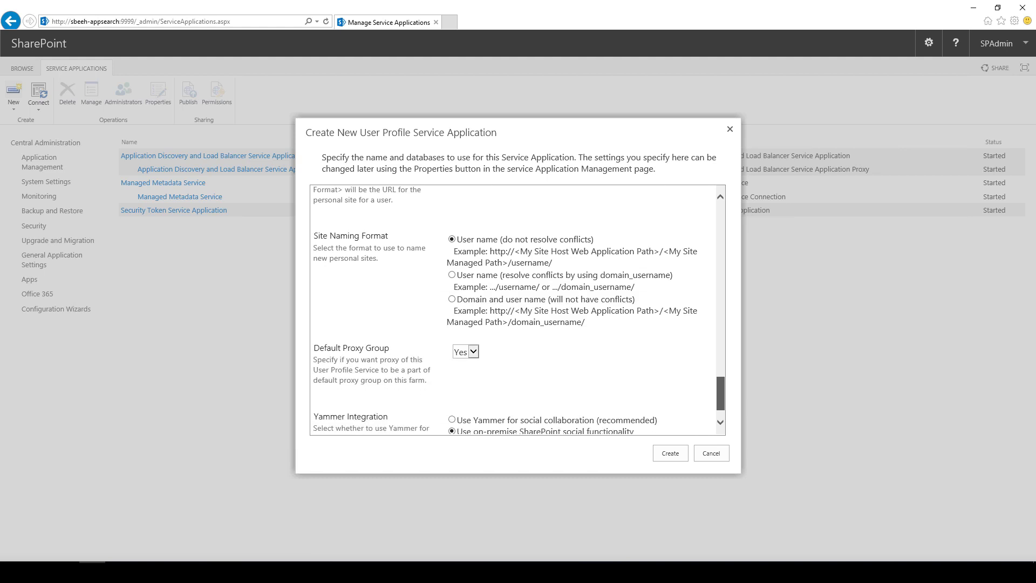
scroll(517, 310, down, 2)
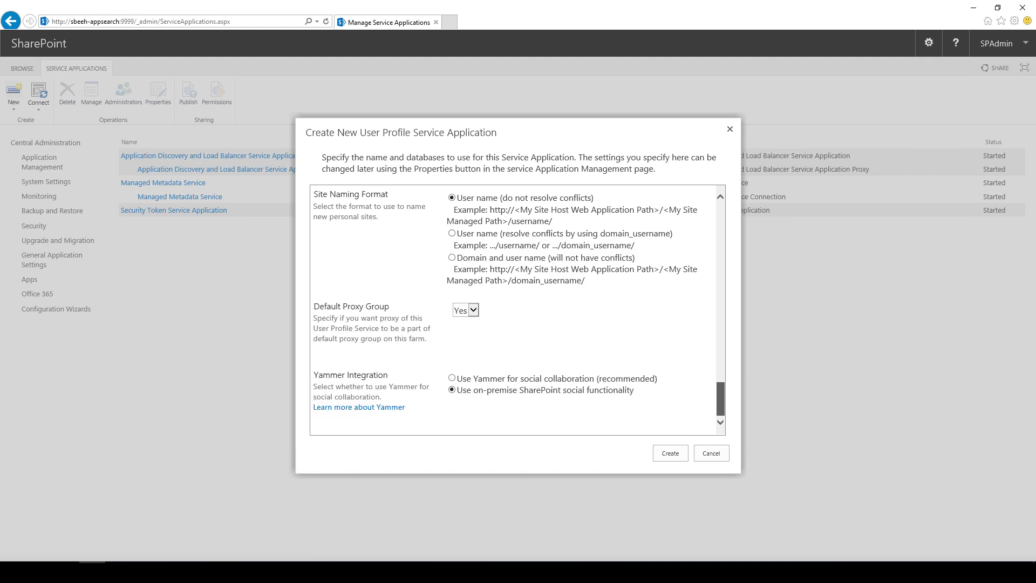
click(670, 452)
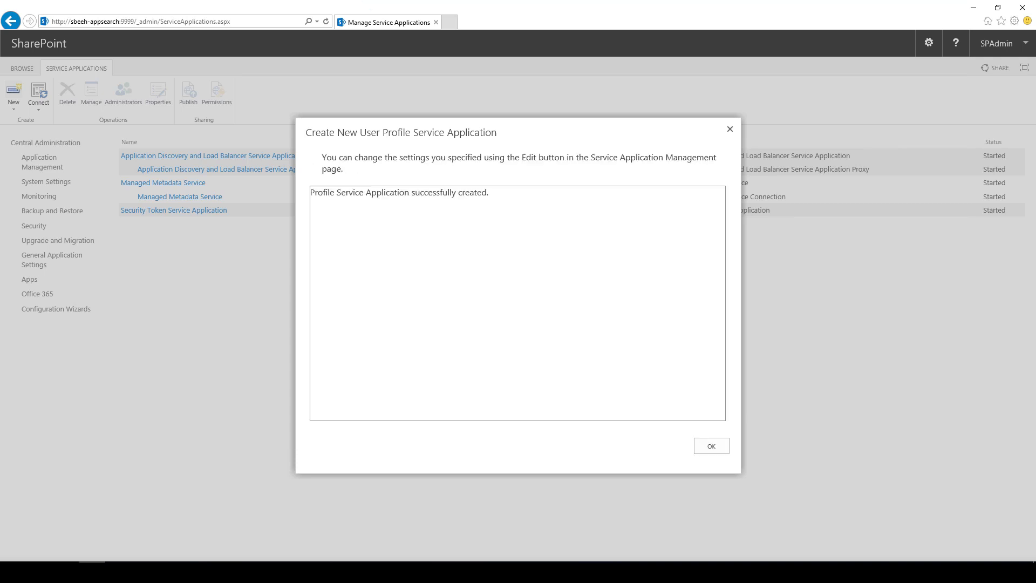
click(711, 446)
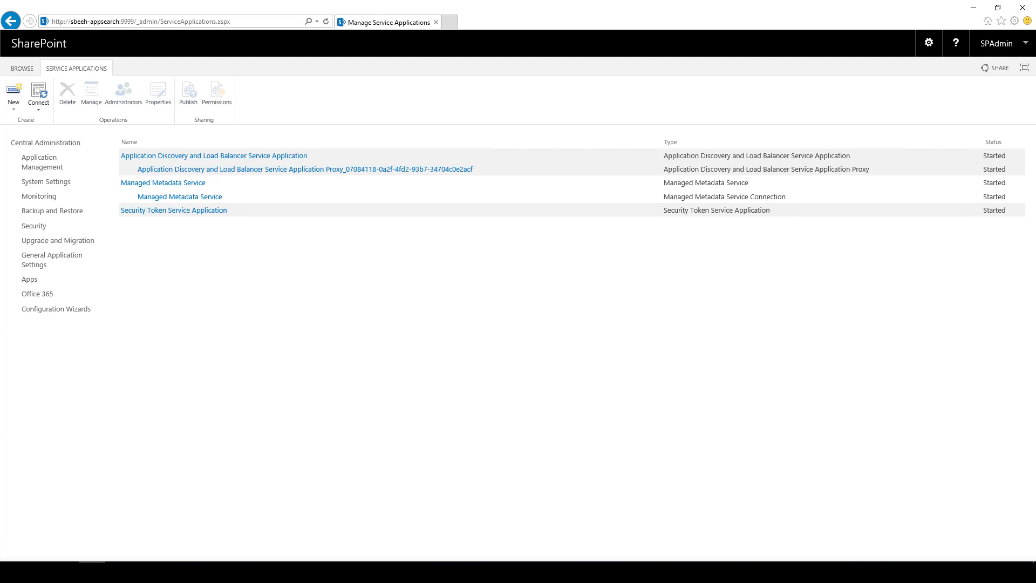
Reload, open Services on Server, and sort the services by status
key(alt+d)
key(Return)
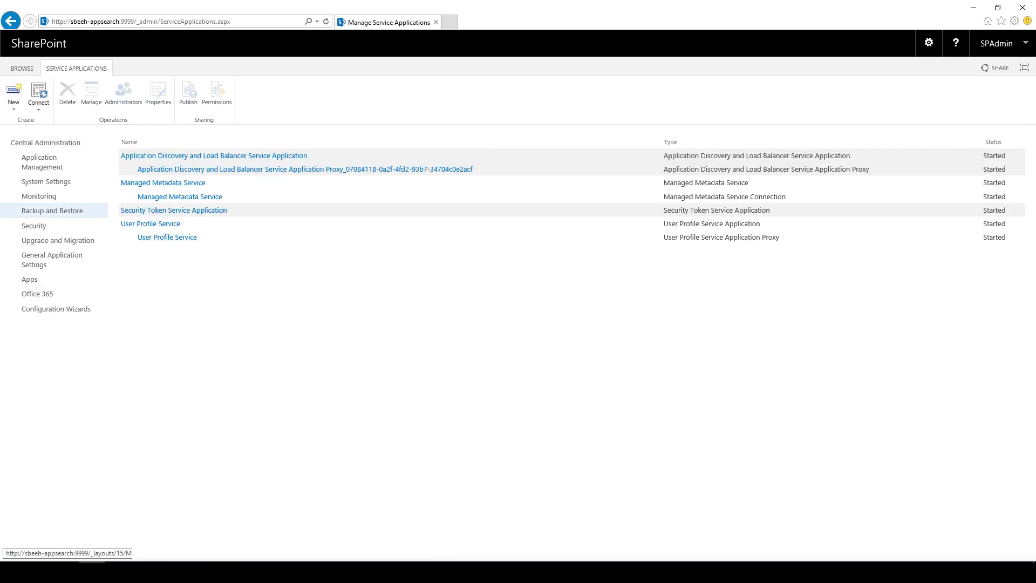
click(42, 162)
click(428, 230)
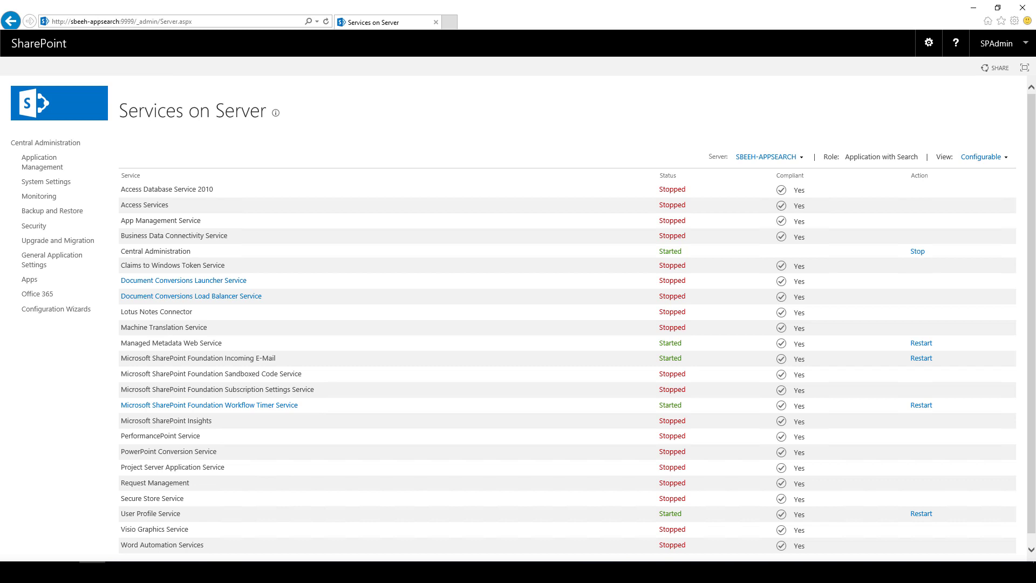
click(668, 175)
click(668, 176)
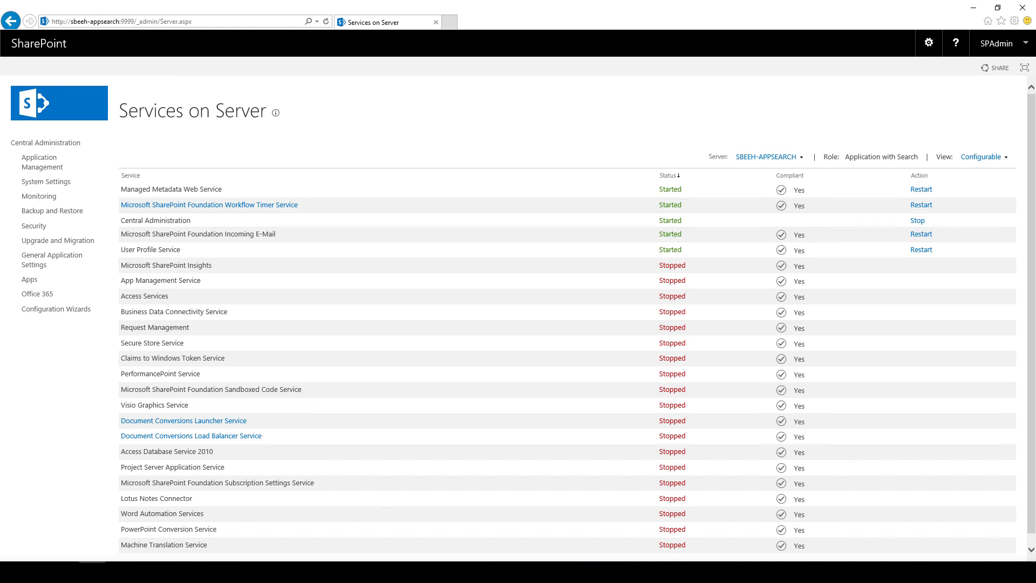
drag(135, 249, 858, 250)
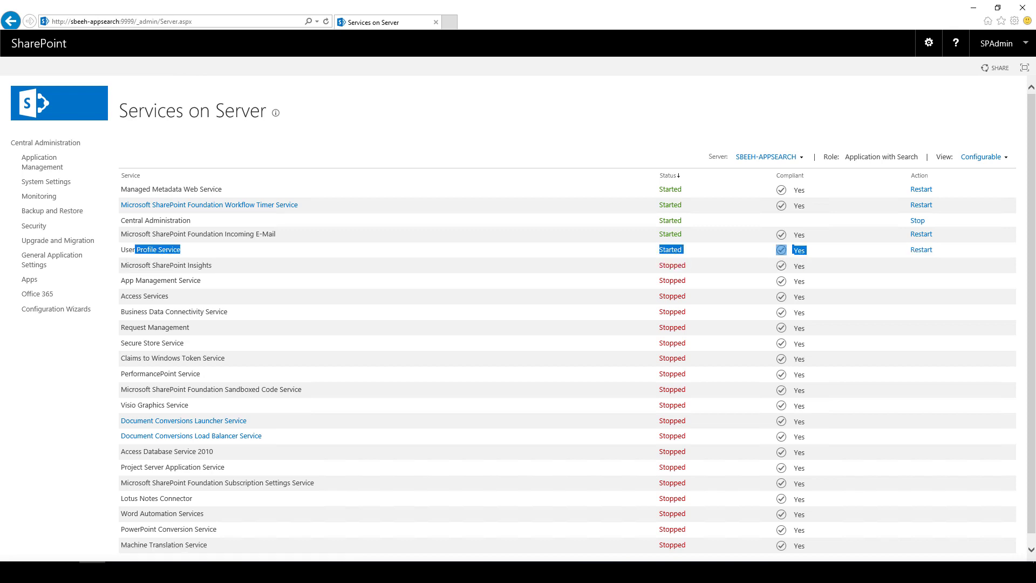
click(790, 176)
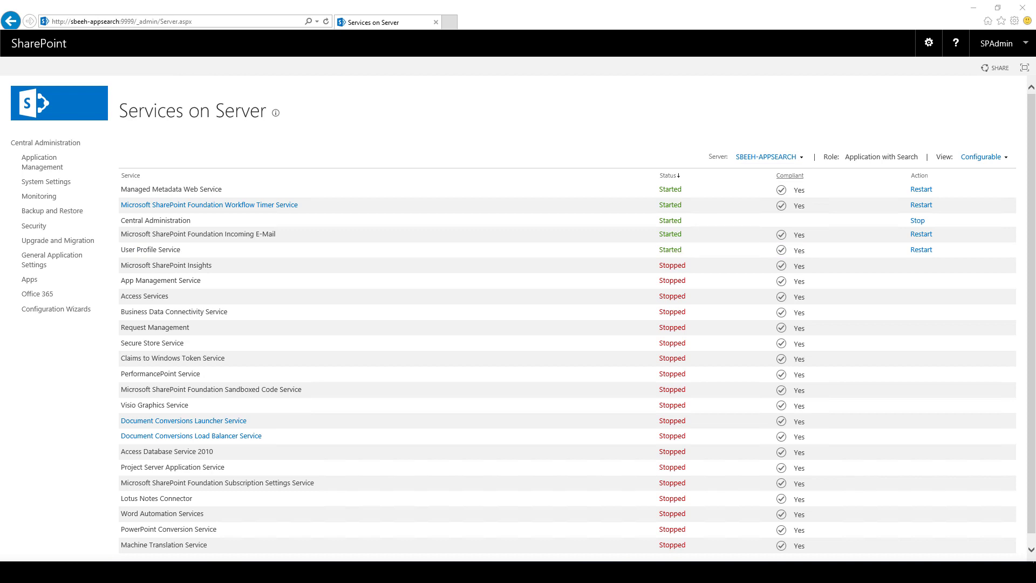
Confirm User Profile Service is Started on SBEEH-FE-DIS, then return to the home page
click(539, 305)
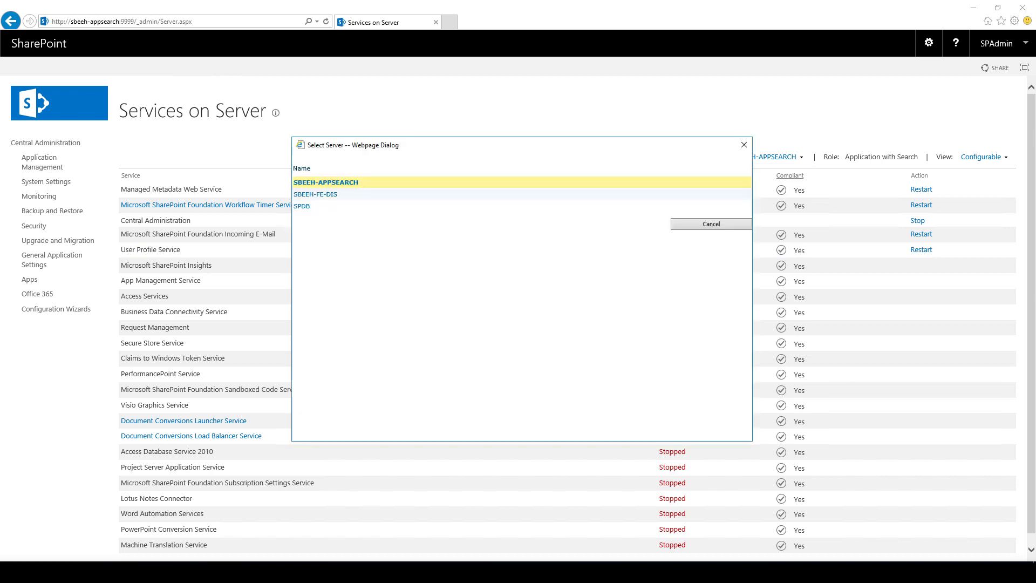
click(315, 195)
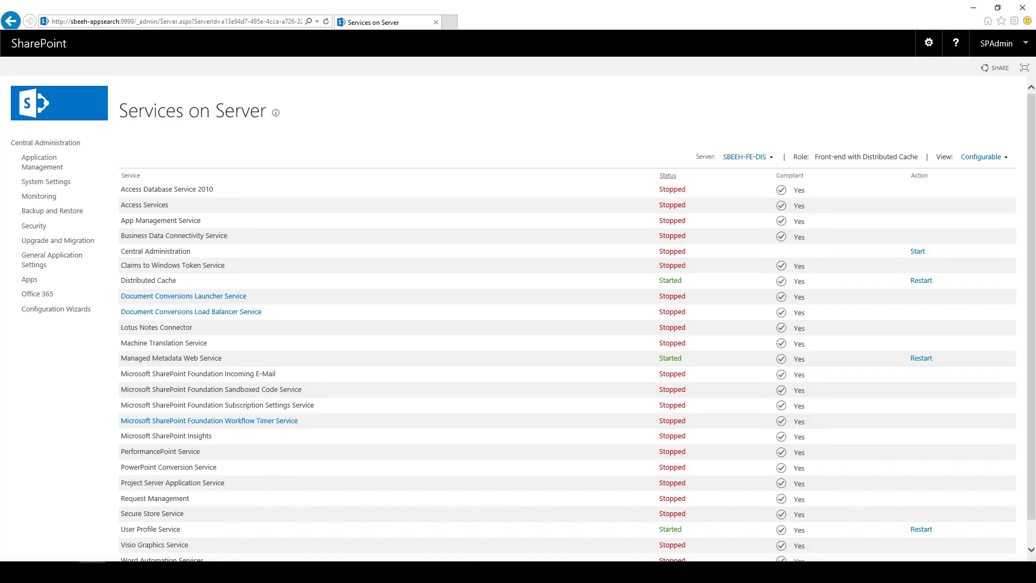
click(668, 176)
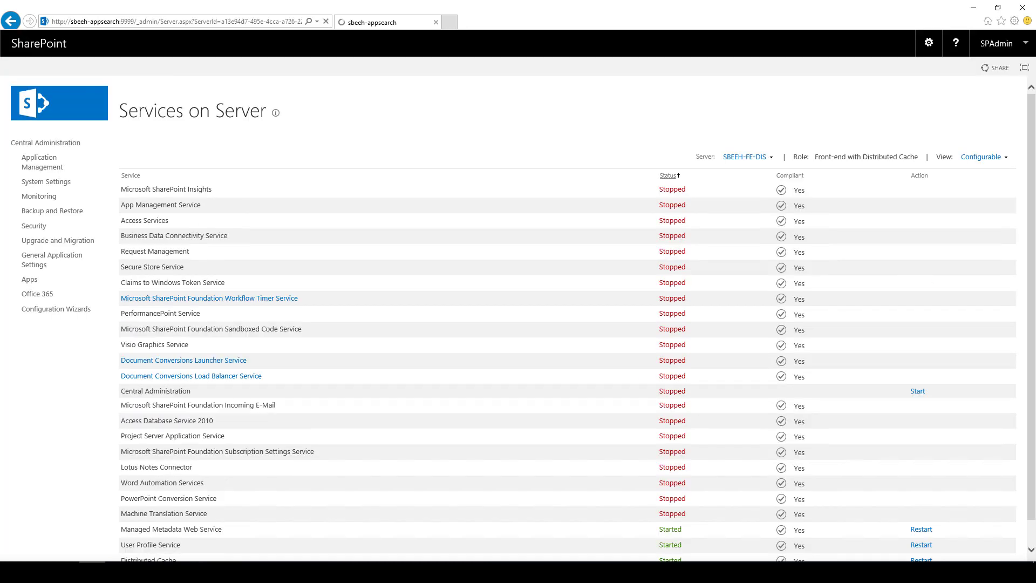
click(667, 176)
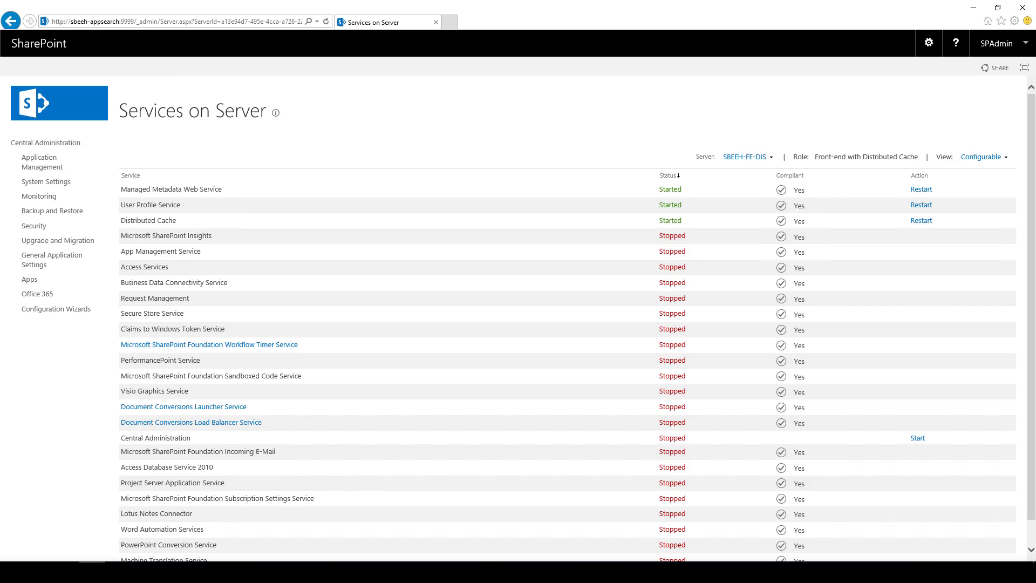
drag(181, 205, 794, 188)
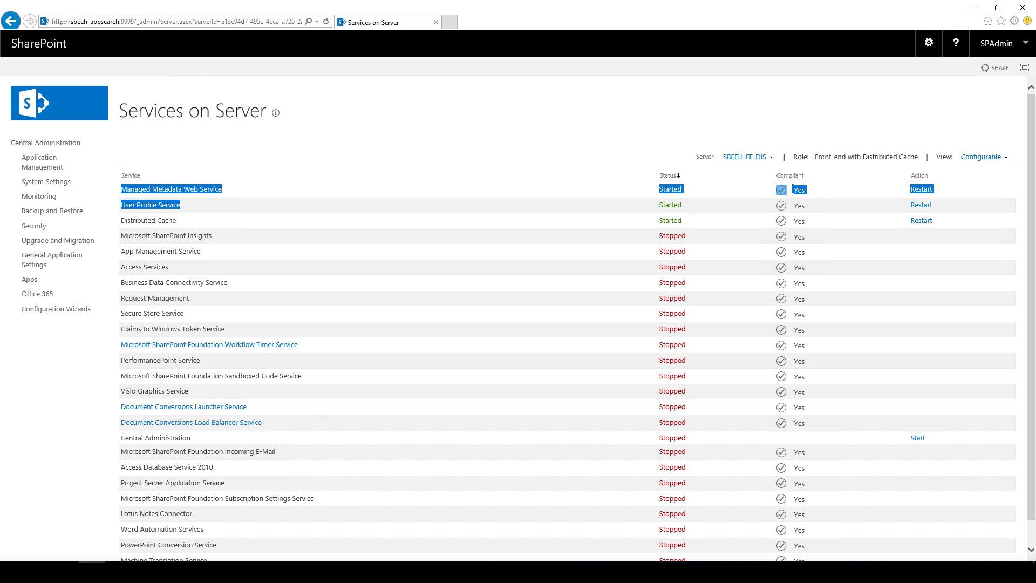
click(793, 187)
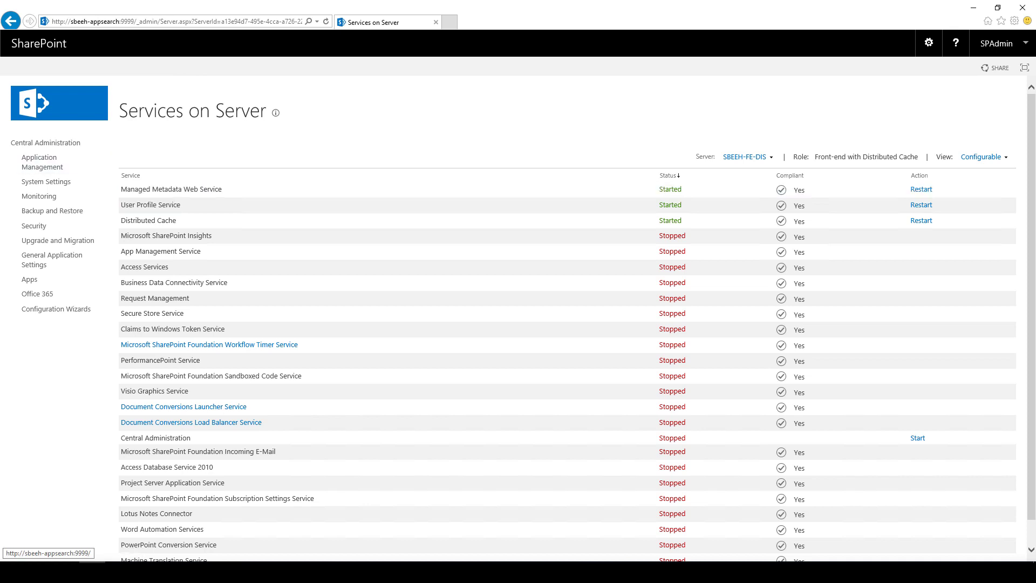
click(45, 143)
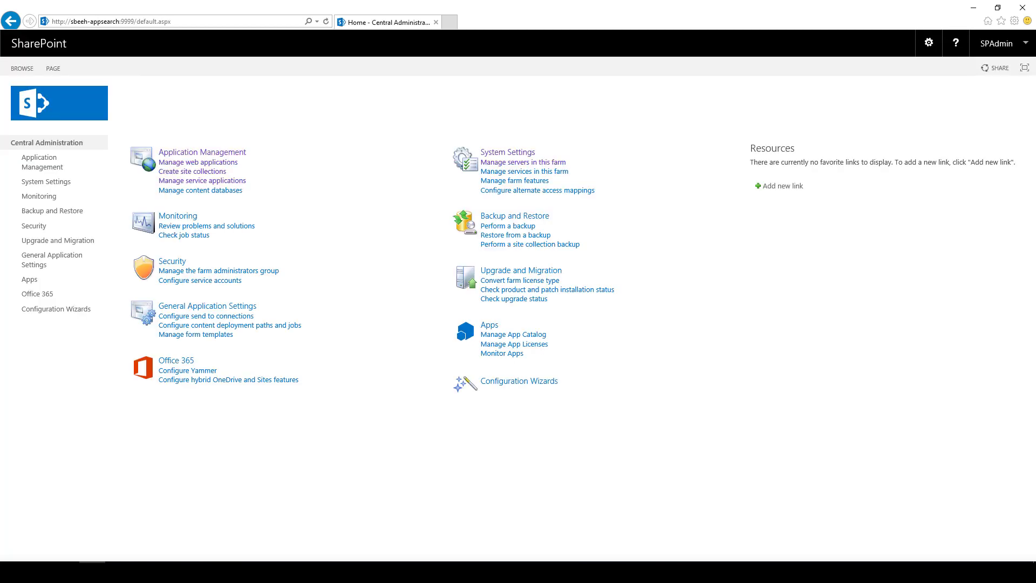
Open the User Profile Service management page from Manage service applications
click(42, 161)
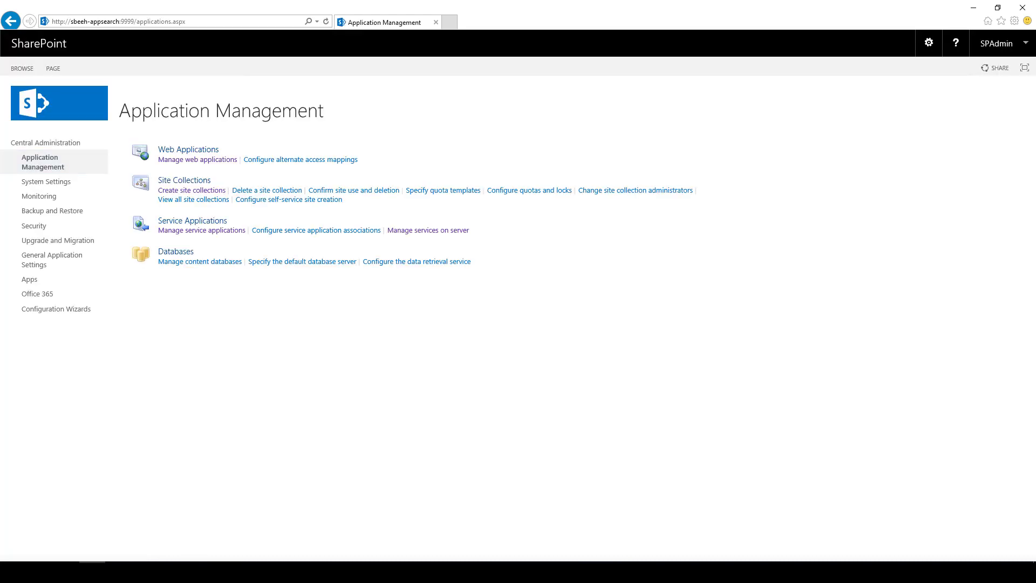
click(201, 231)
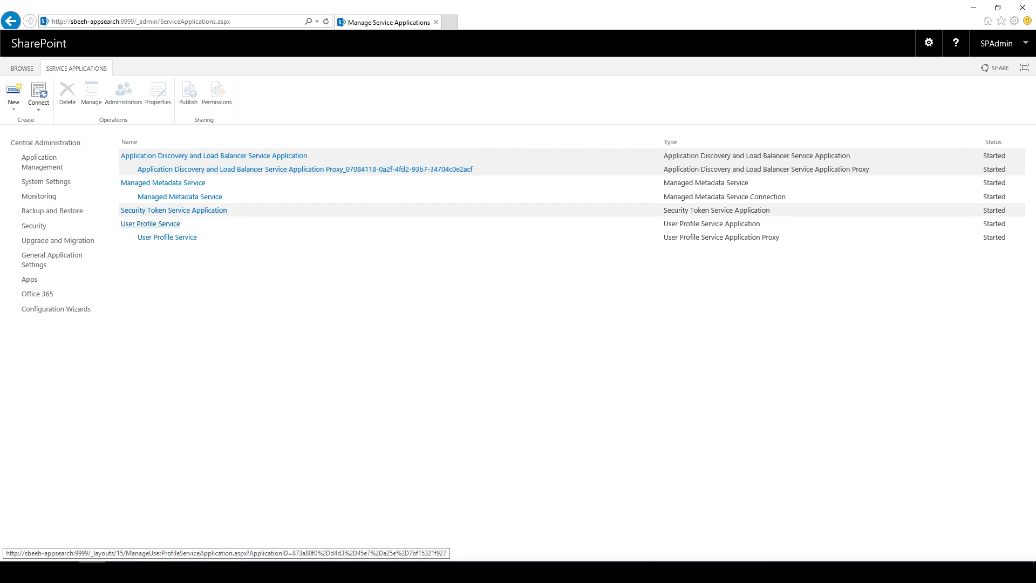
click(151, 224)
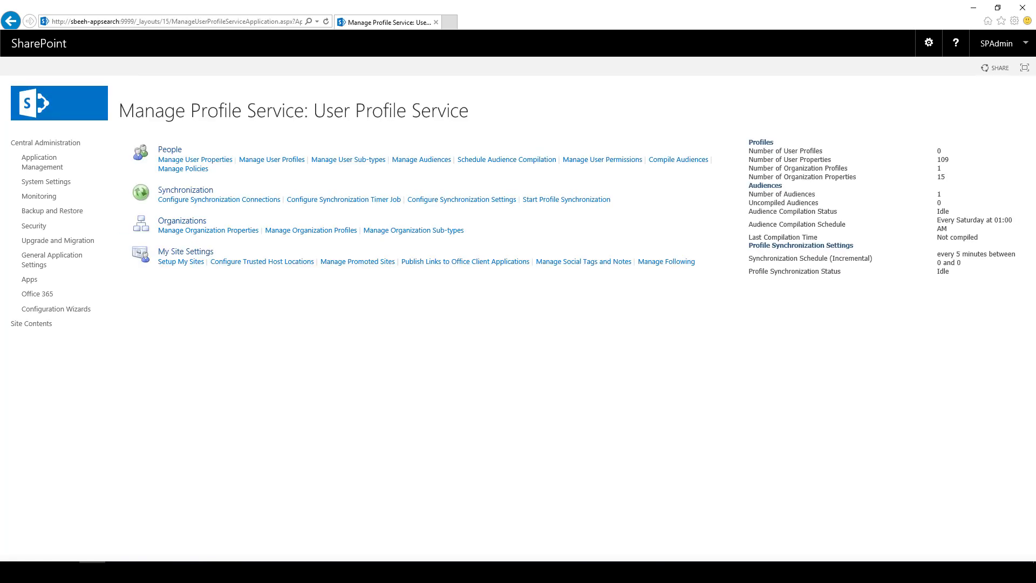
click(196, 160)
click(10, 21)
Leave synchronization settings unchanged and open Configure Synchronization Connections
click(461, 200)
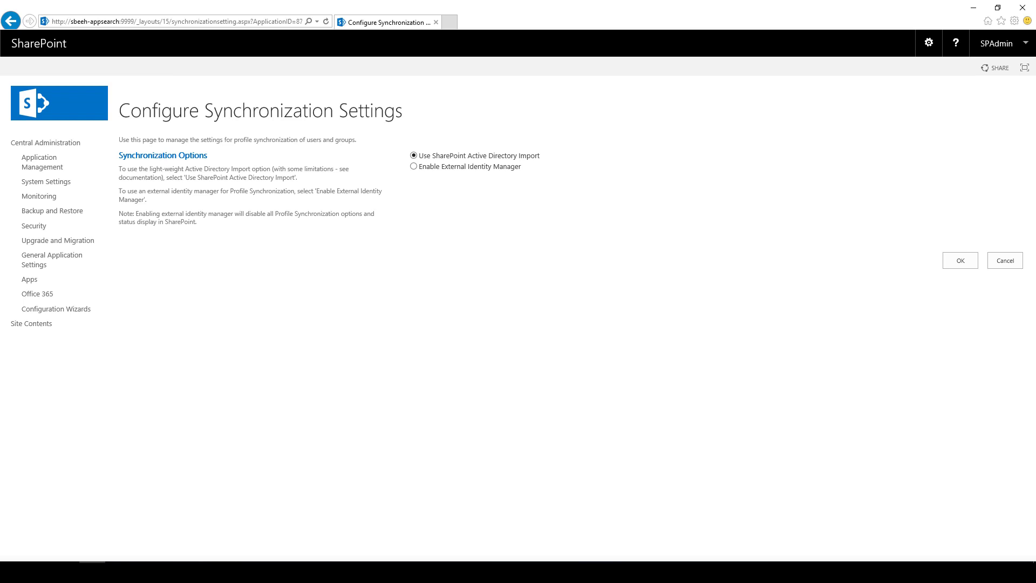
click(1005, 261)
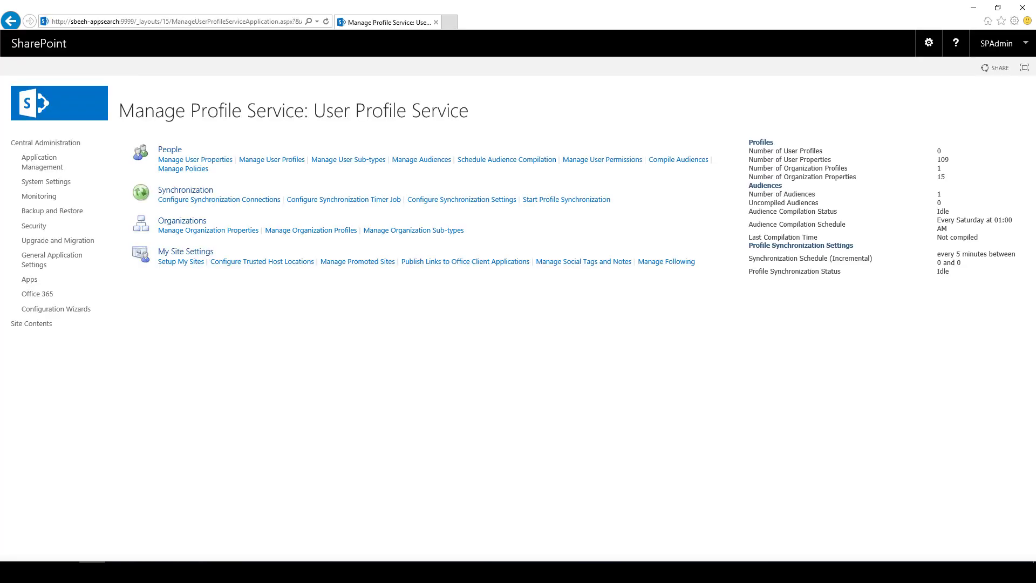
click(220, 200)
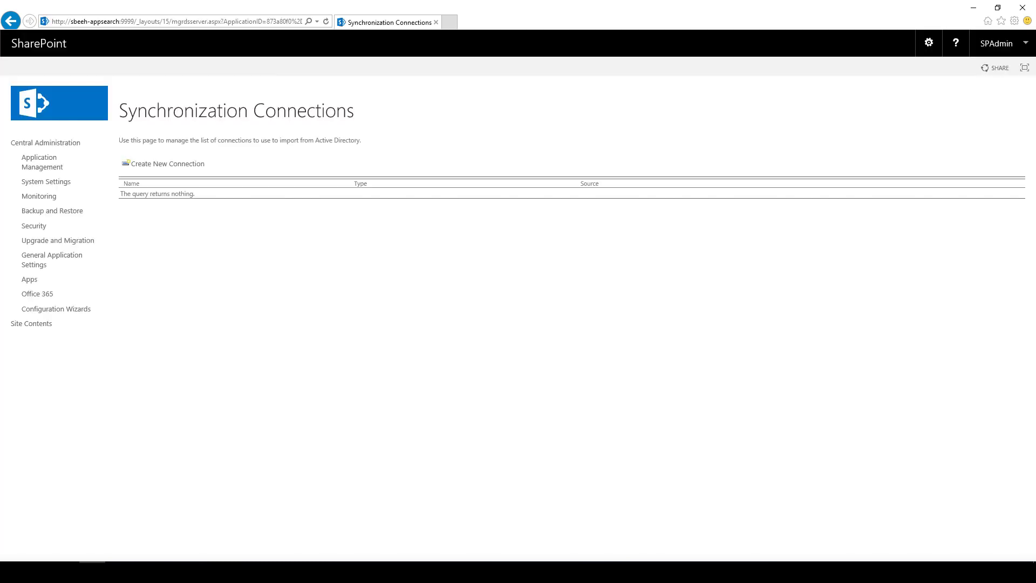
Create a new connection named 'SBEEH AD' for domain sbeeh.com with the sbeeh\UserProfileAppPool account and its password
click(168, 164)
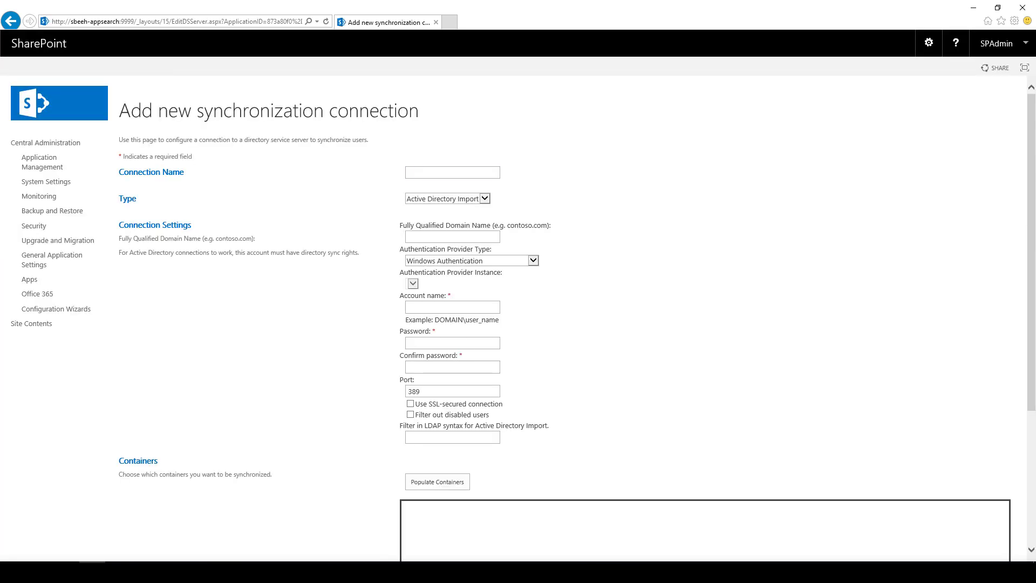
text(sbeeh)
key(BackSpace)
key(BackSpace)
key(BackSpace)
key(BackSpace)
key(BackSpace)
text(SBEEH AD)
click(453, 236)
text(sbeeh.com)
click(452, 307)
text(sbeeh\UserProfile)
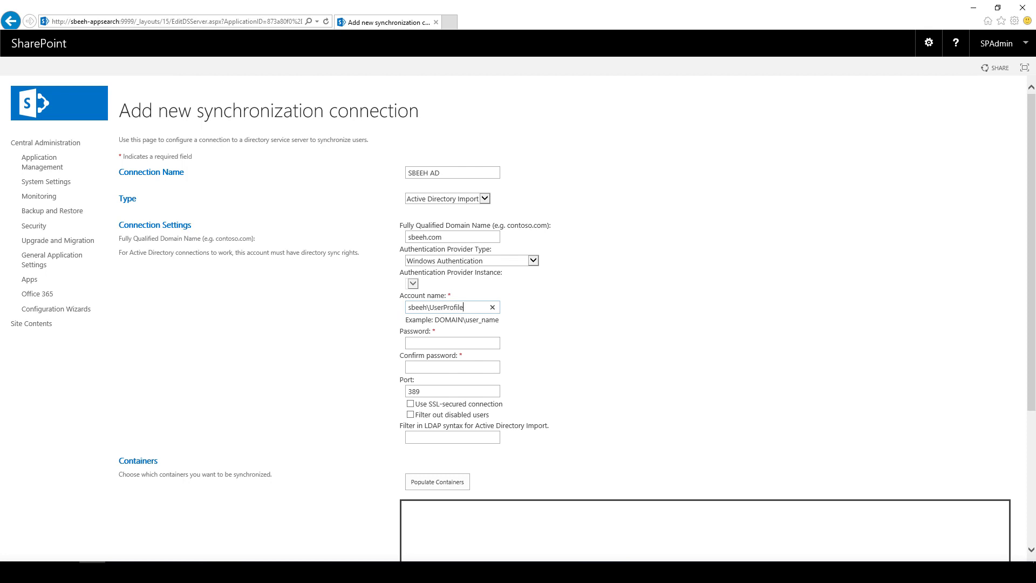
text(AppPool)
click(427, 343)
key(Tab)
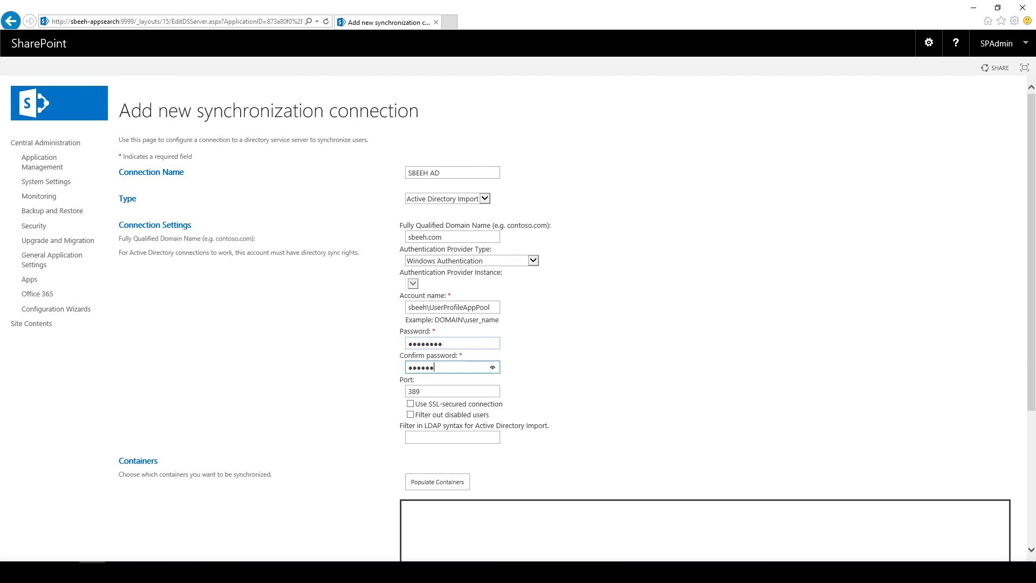
Populate the domain's containers, select the Employees container, and save the connection
scroll(437, 336, down, 3)
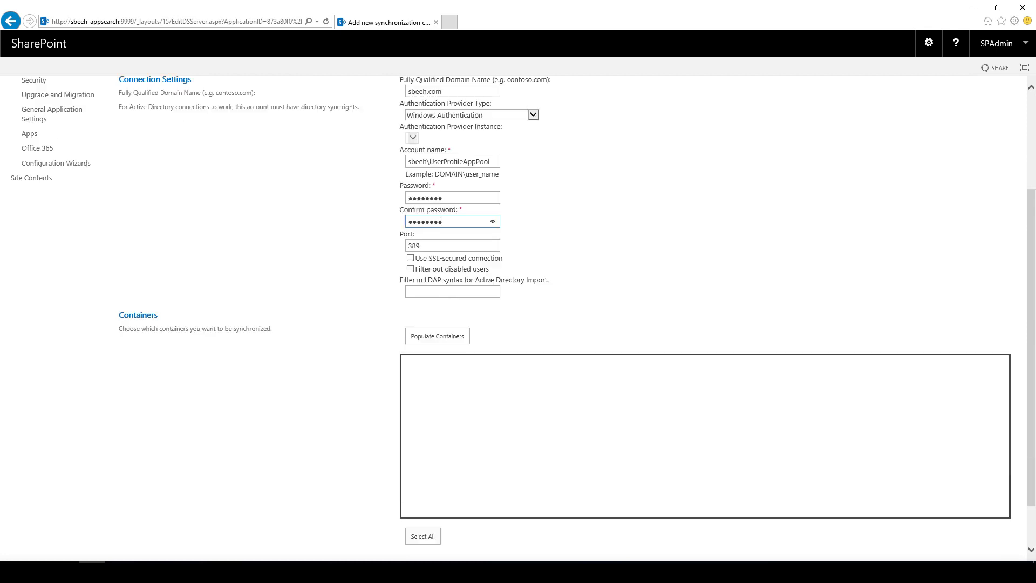
click(437, 335)
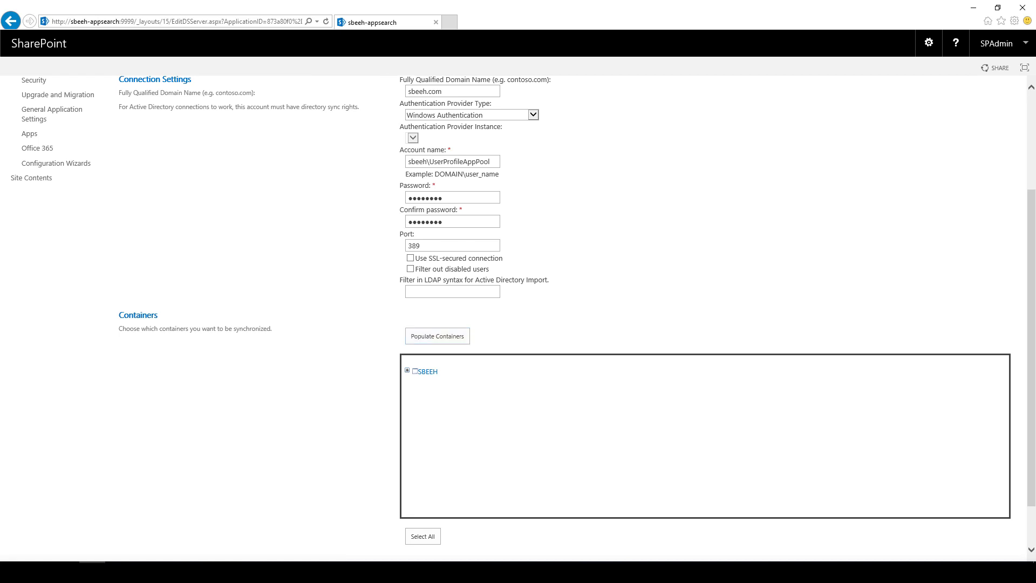
click(407, 371)
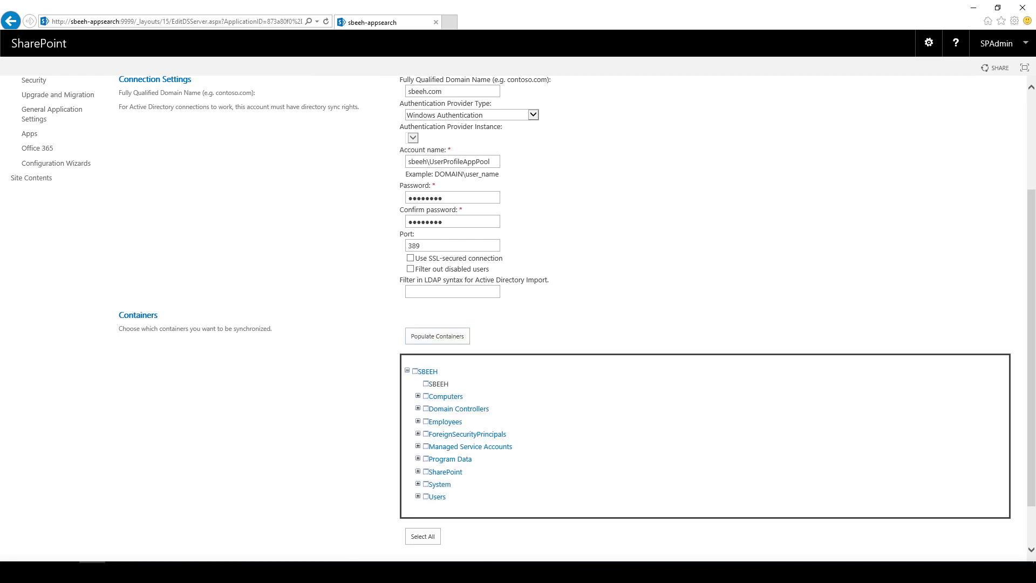
scroll(518, 313, down, 1)
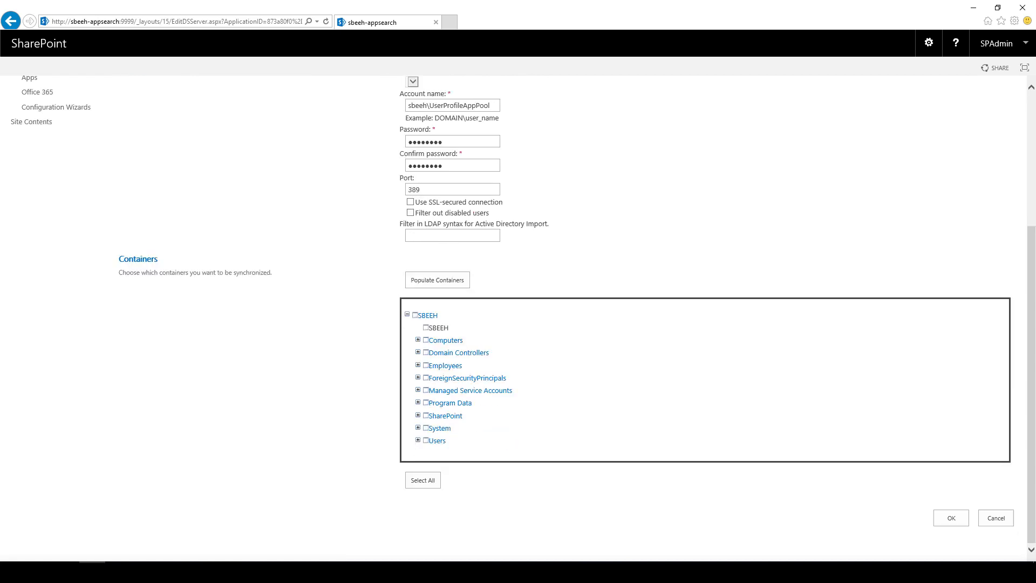
click(417, 364)
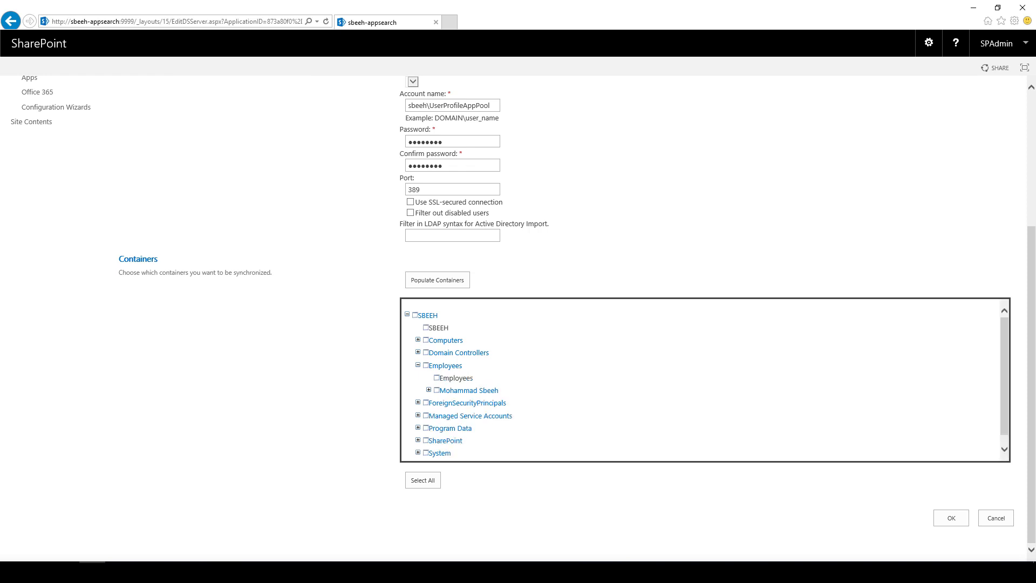
click(417, 365)
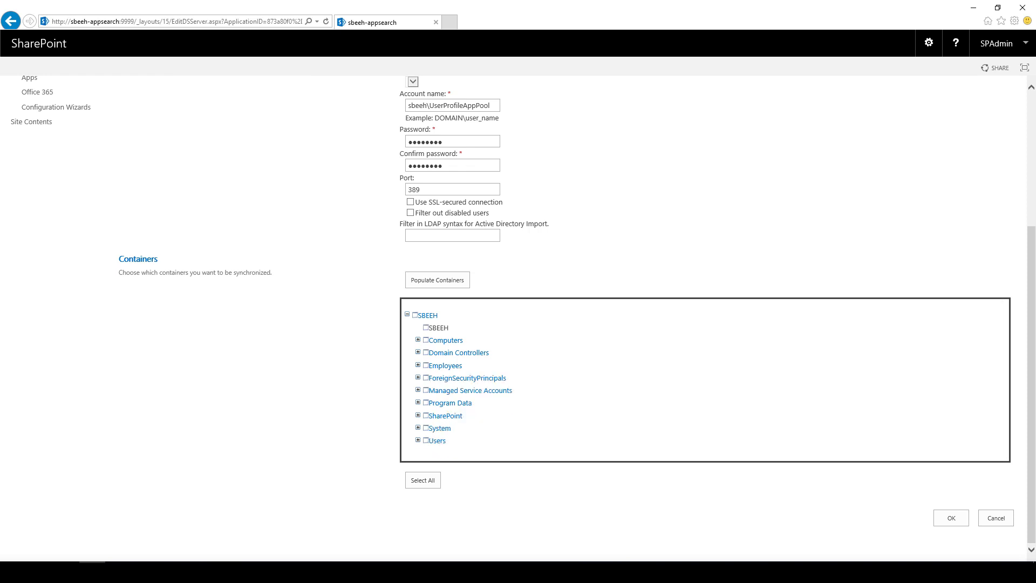
click(426, 365)
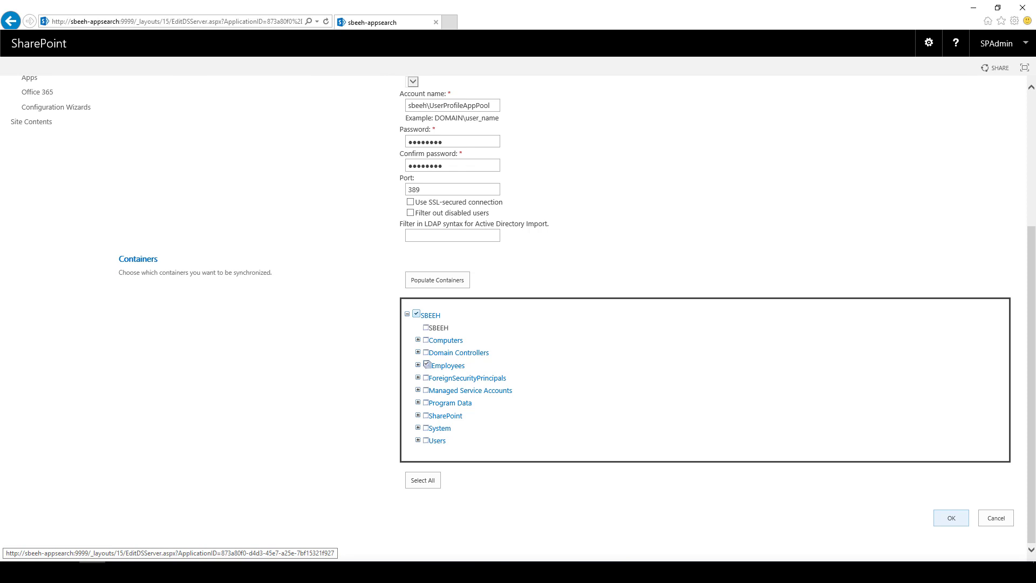
click(952, 517)
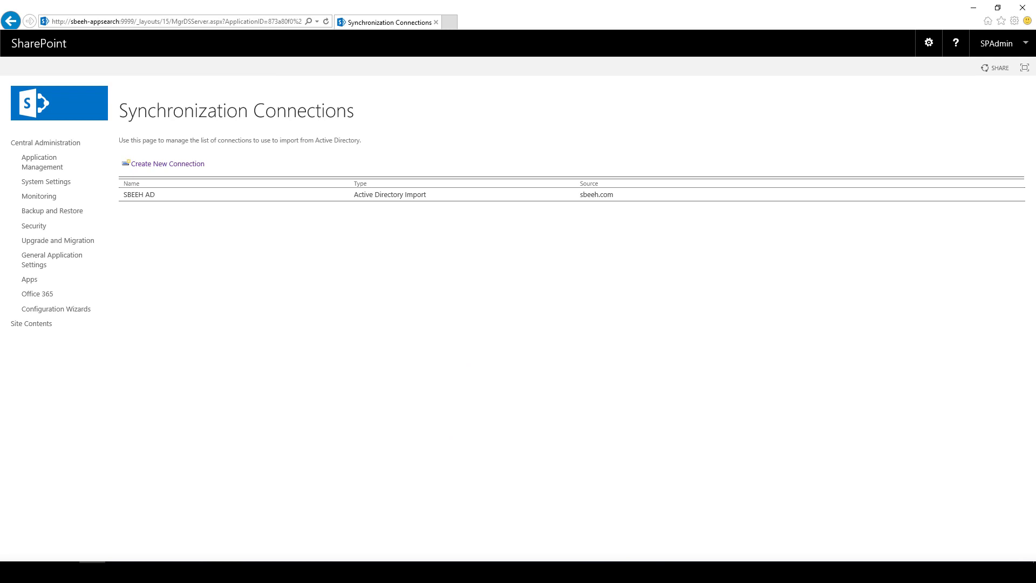
Open the User Profile Service's Manage User Properties list and find the mail-related property
click(42, 162)
click(202, 230)
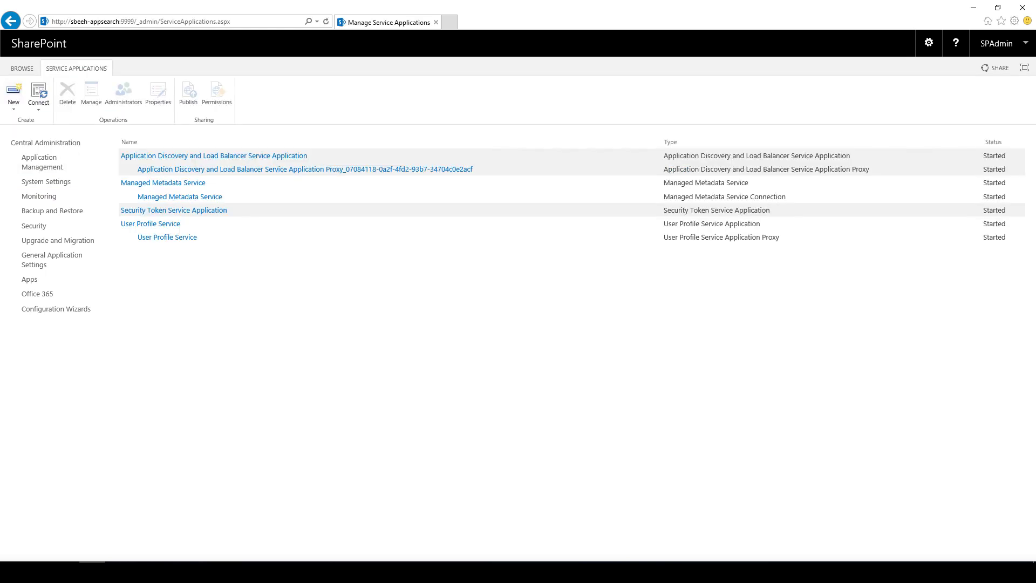
click(150, 224)
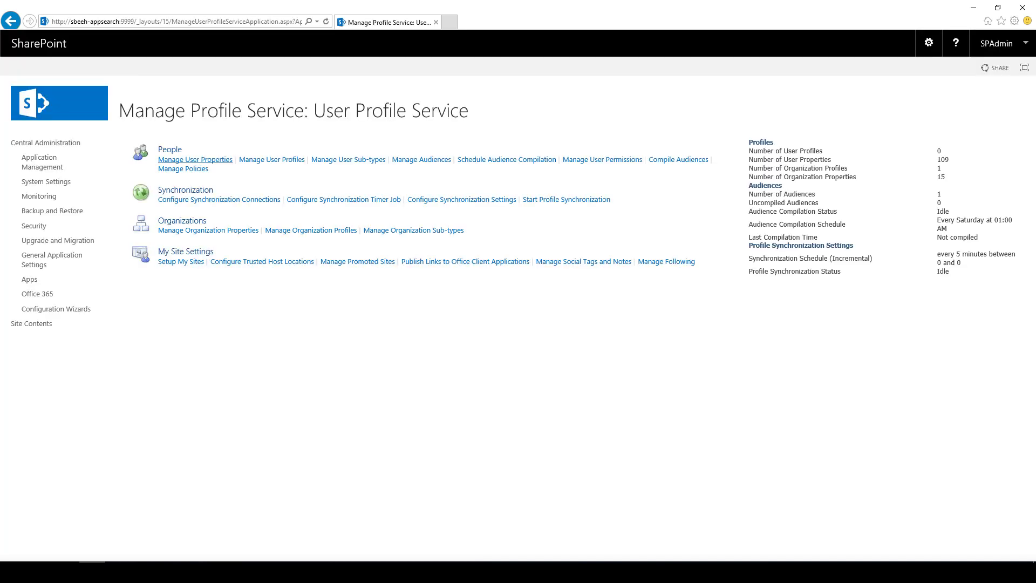
click(195, 160)
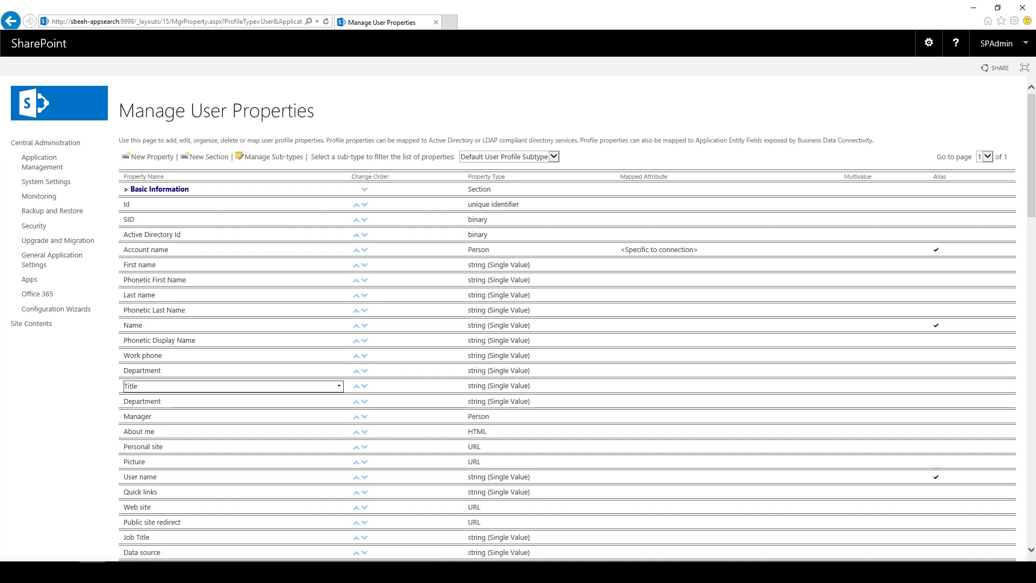
scroll(232, 389, down, 10)
scroll(232, 389, down, 8)
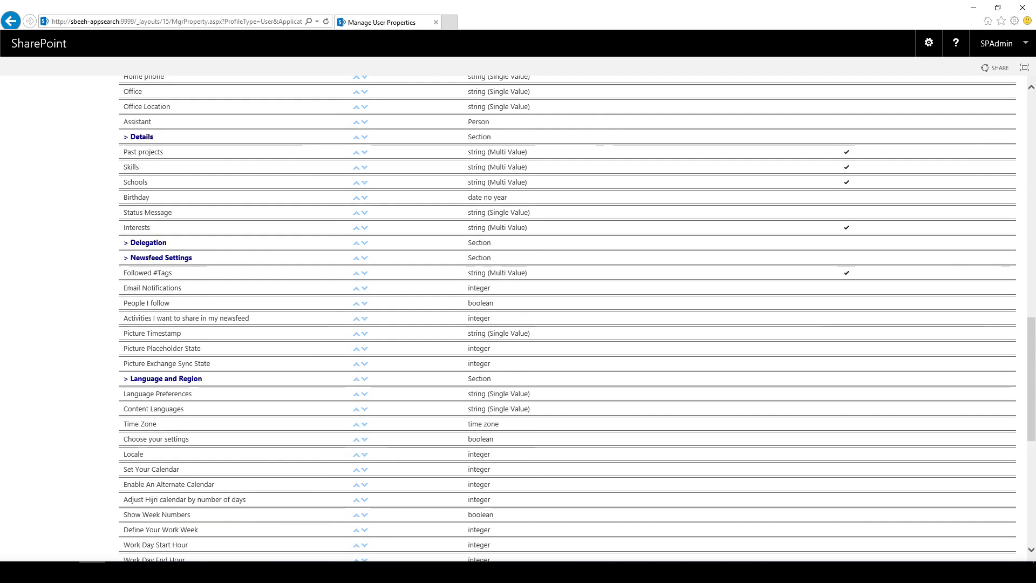
key(ctrl+f)
text(mail)
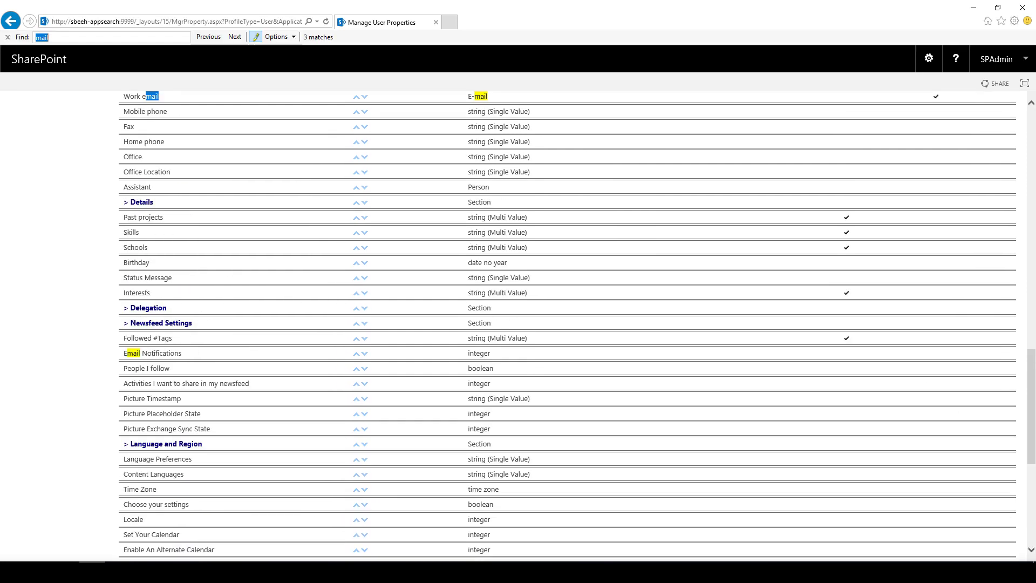
scroll(232, 400, down, 1)
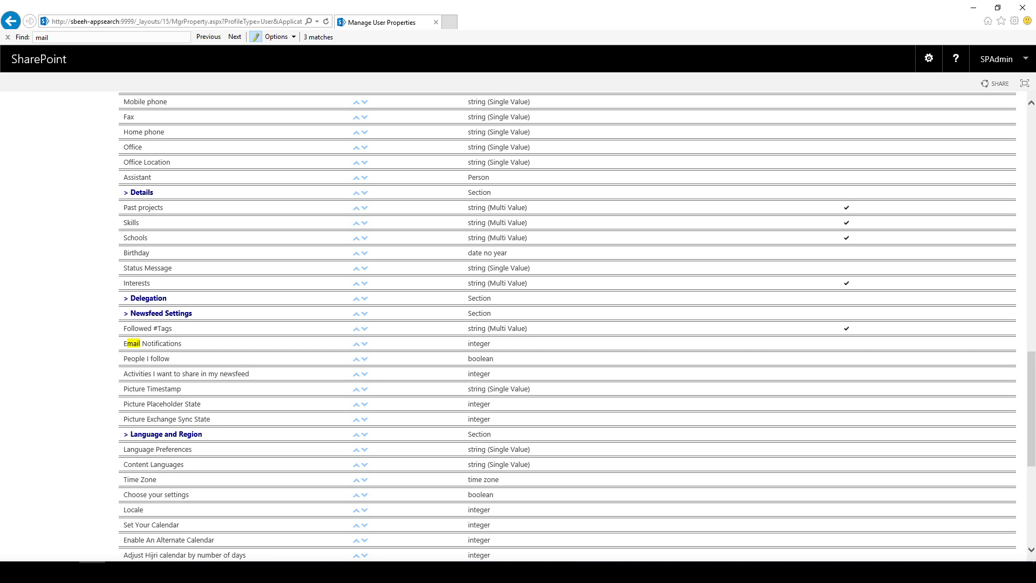
scroll(567, 323, up, 1)
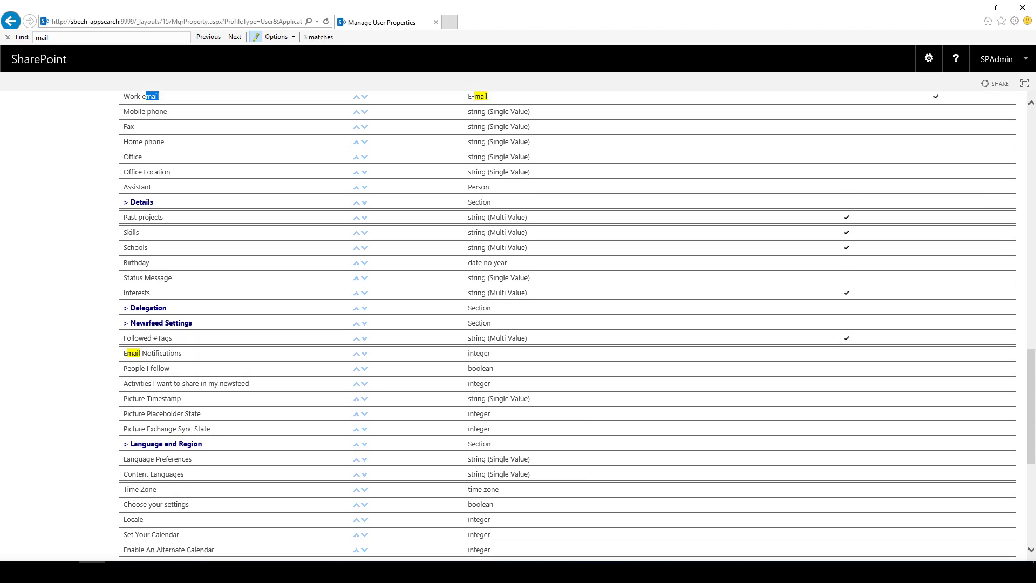
Edit Work email to add an Import mapping to the SBEEH AD attribute 'mail', then save
click(339, 96)
click(329, 108)
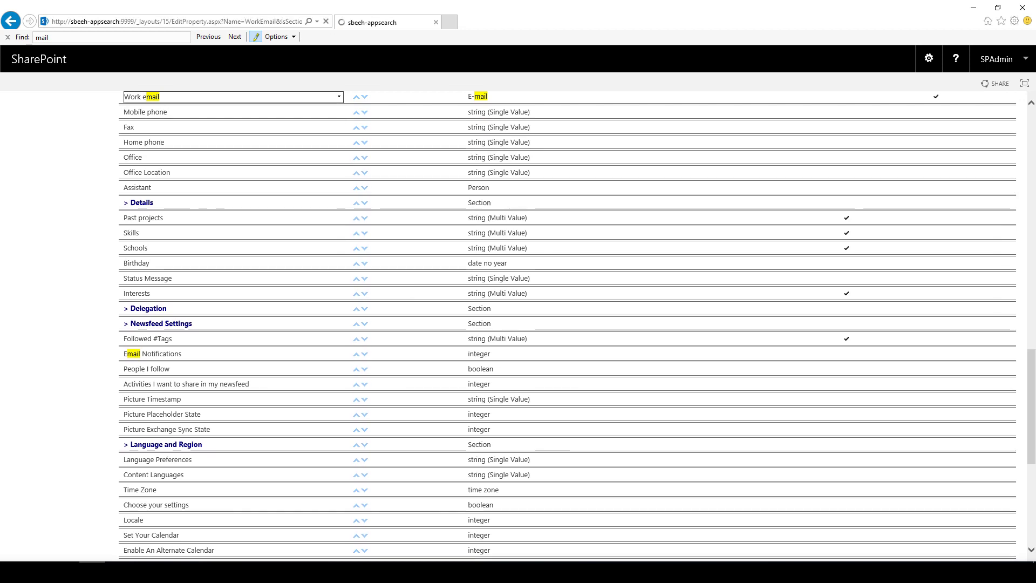
scroll(566, 324, down, 8)
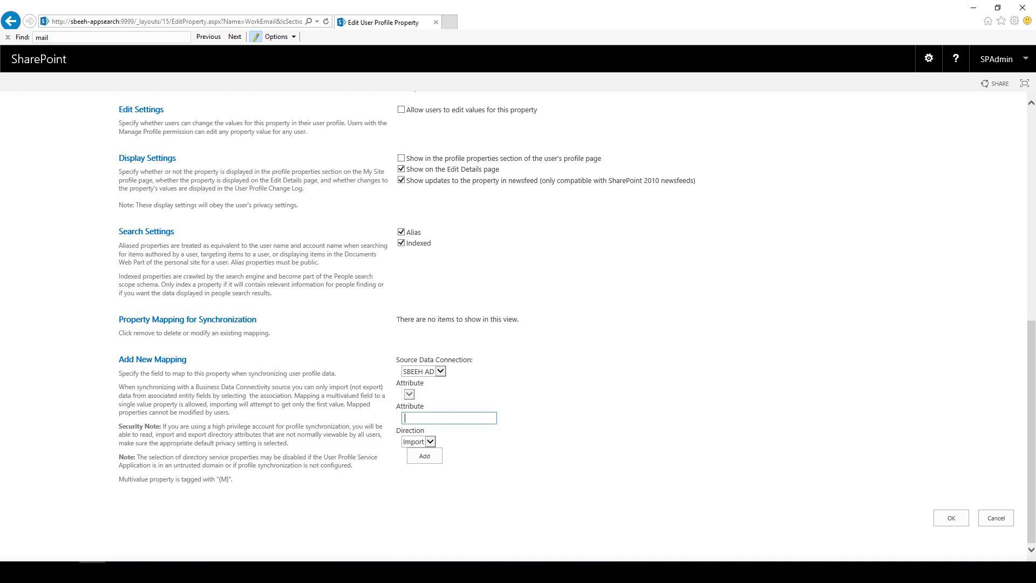
text(m)
key(BackSpace)
text(mail)
click(424, 456)
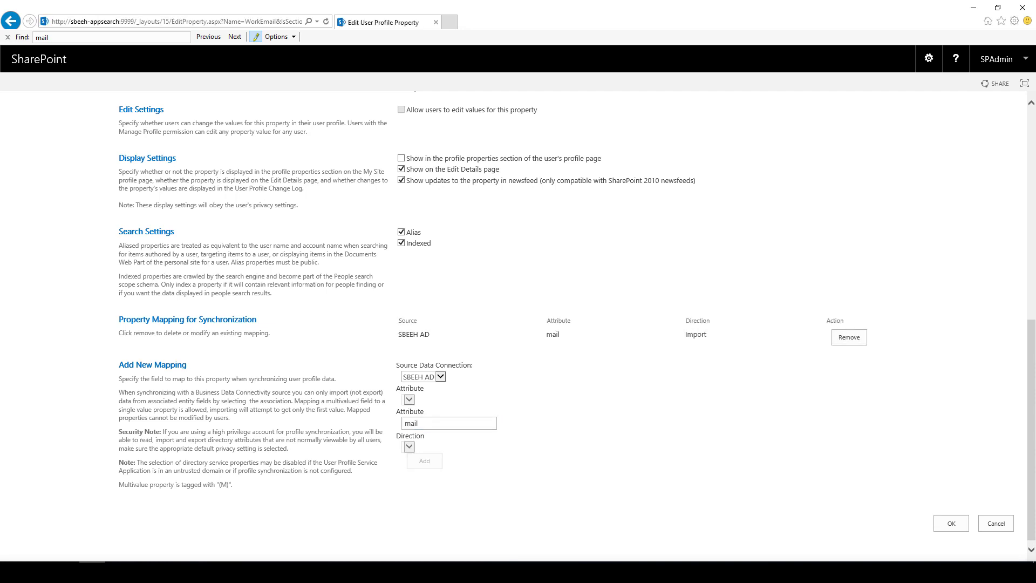
click(952, 523)
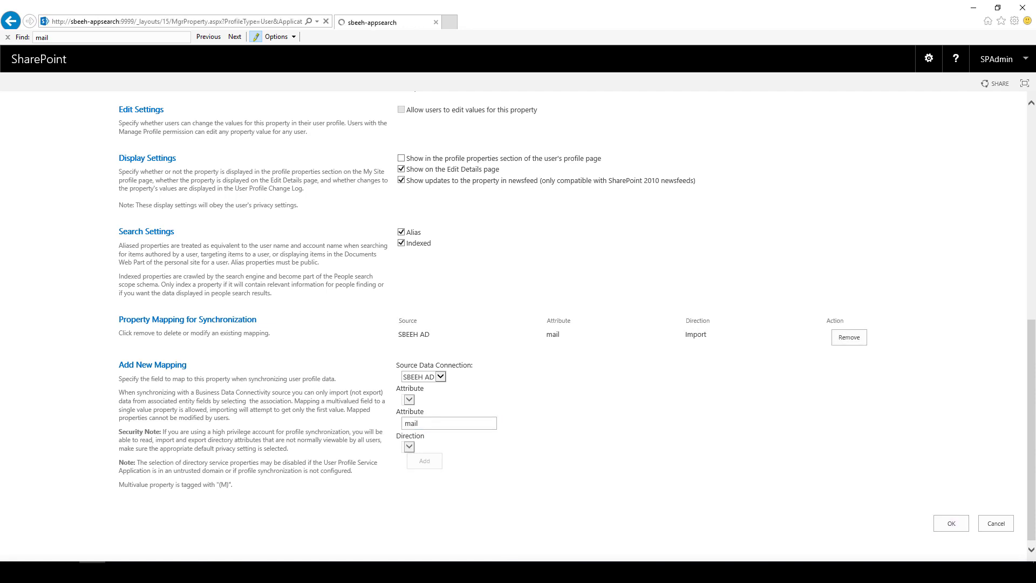
key(Escape)
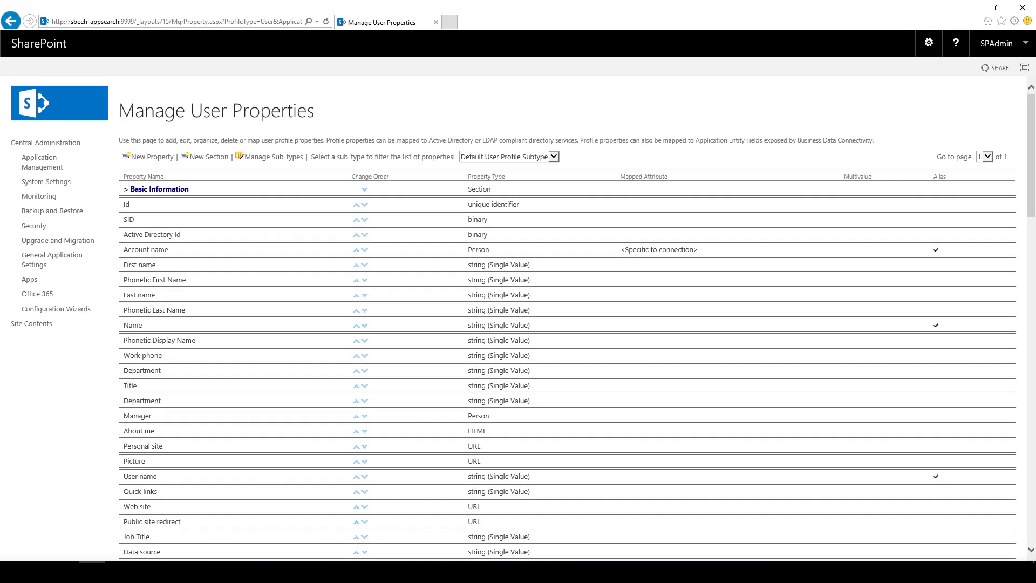
Start an Incremental profile synchronization from the User Profile Service management page
click(42, 162)
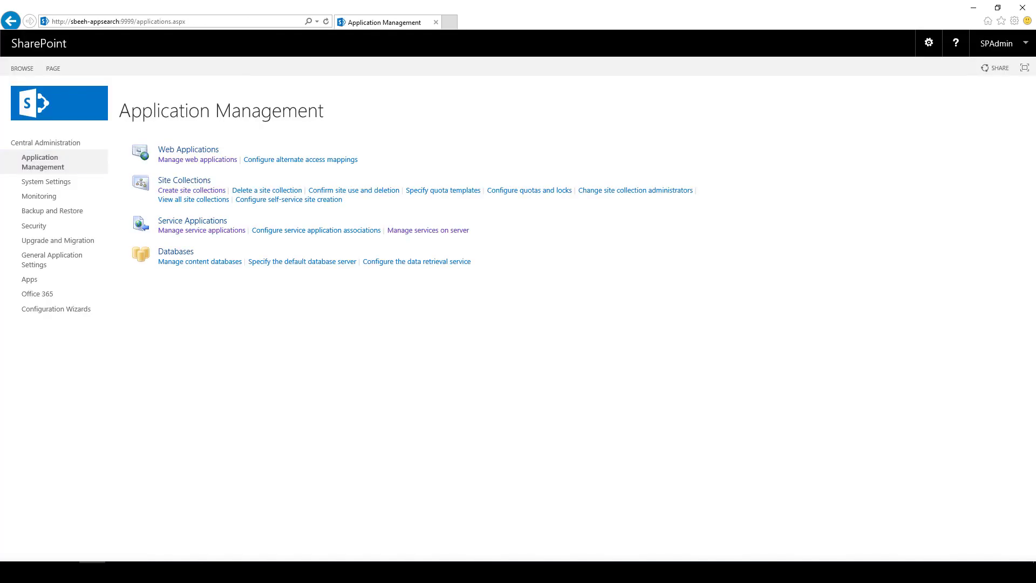
click(201, 230)
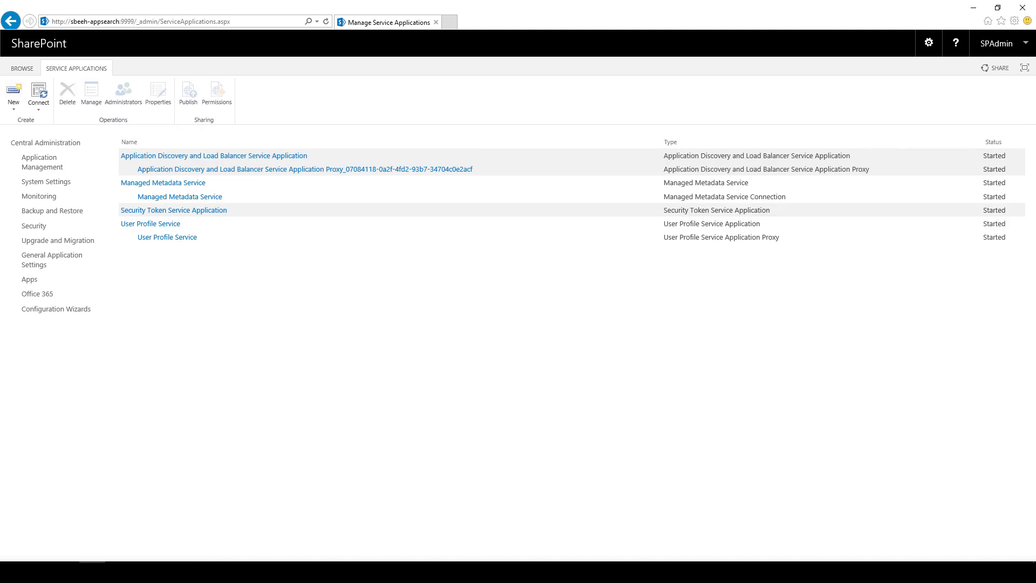
click(150, 223)
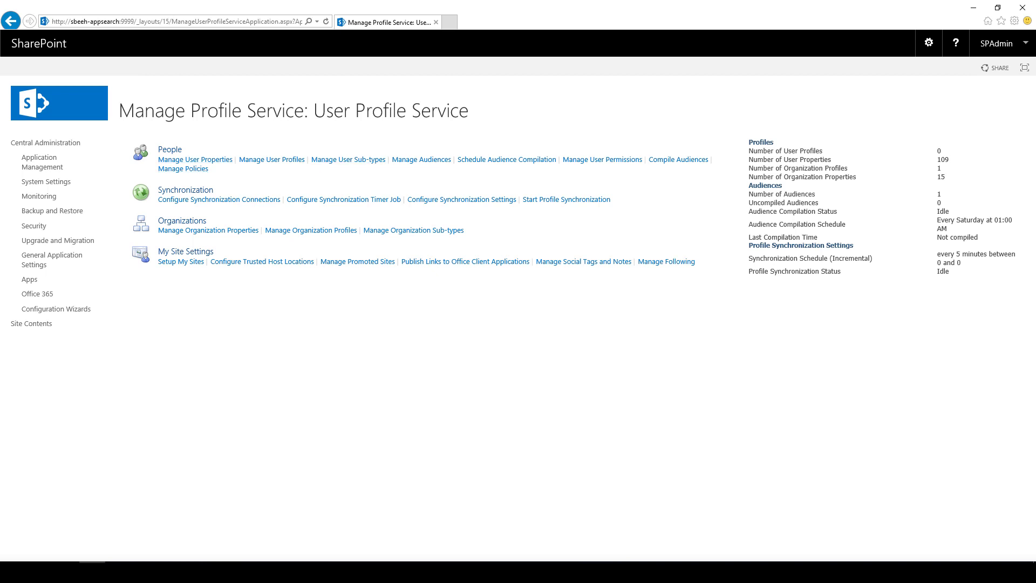
click(567, 199)
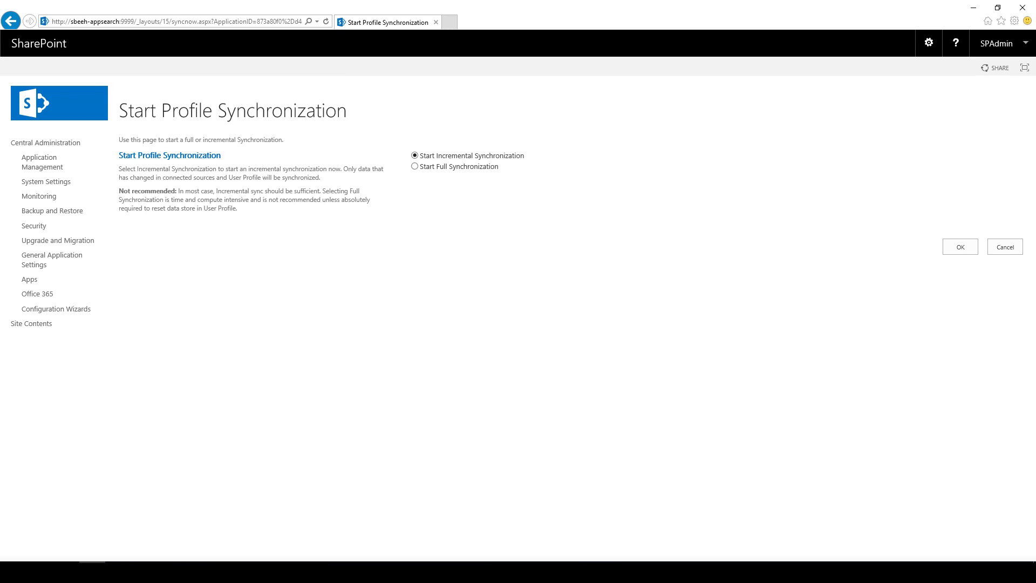
click(961, 246)
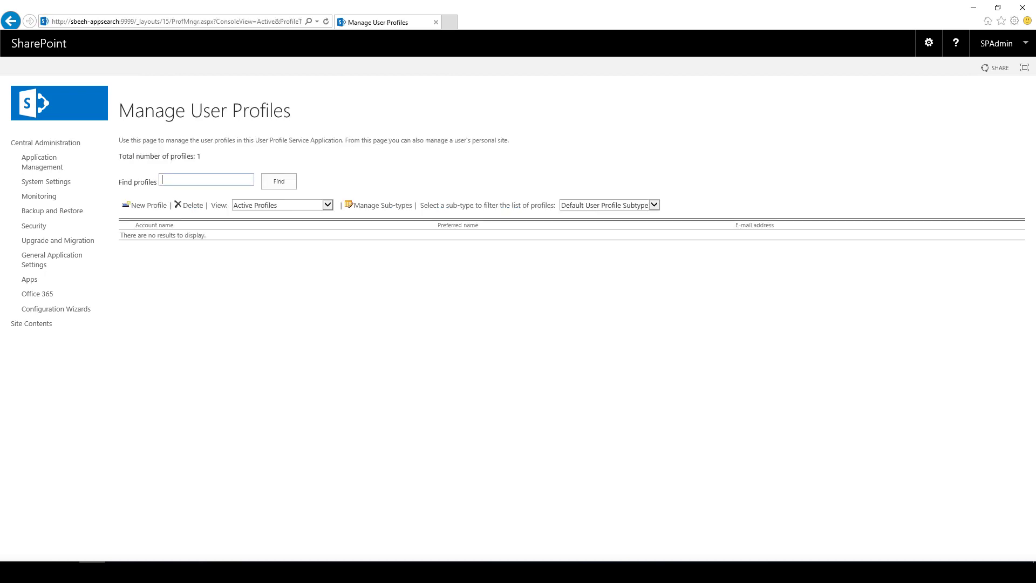
Search Find profiles for the synced user's account name
text(m.sbeeh)
key(Return)
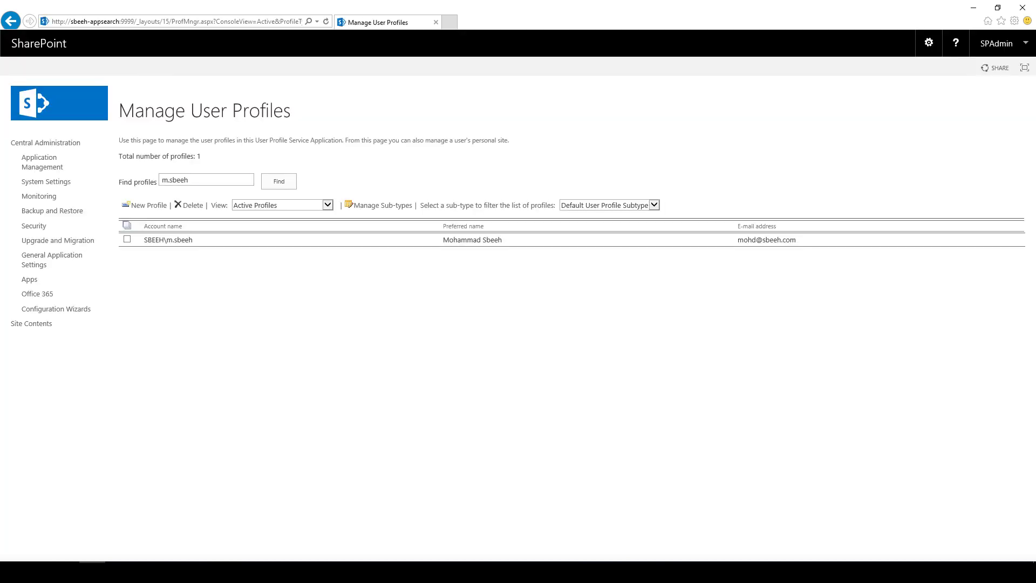
Open the found user's profile for editing and review its imported values, such as department IT
click(168, 240)
click(171, 251)
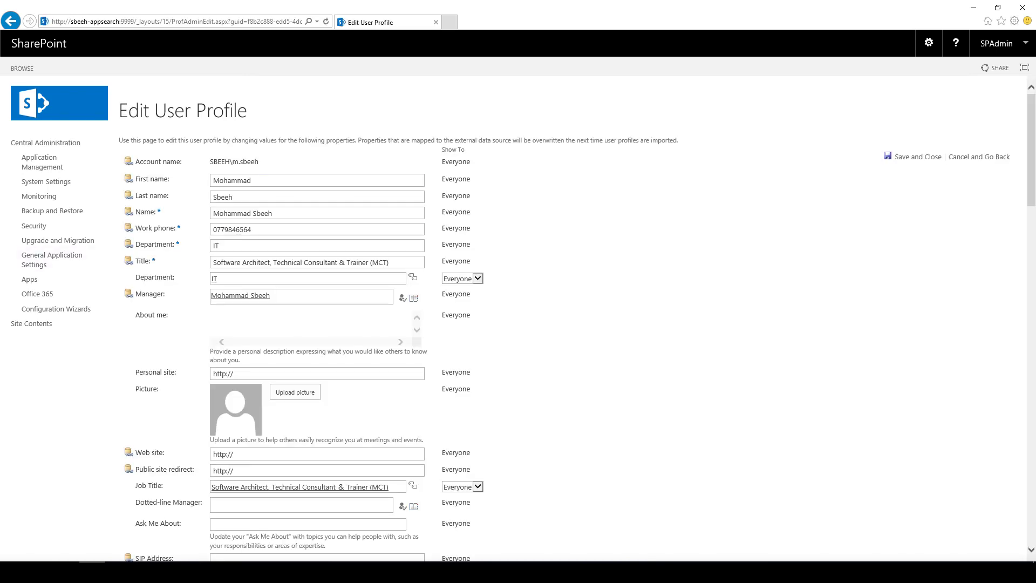
scroll(518, 318, down, 15)
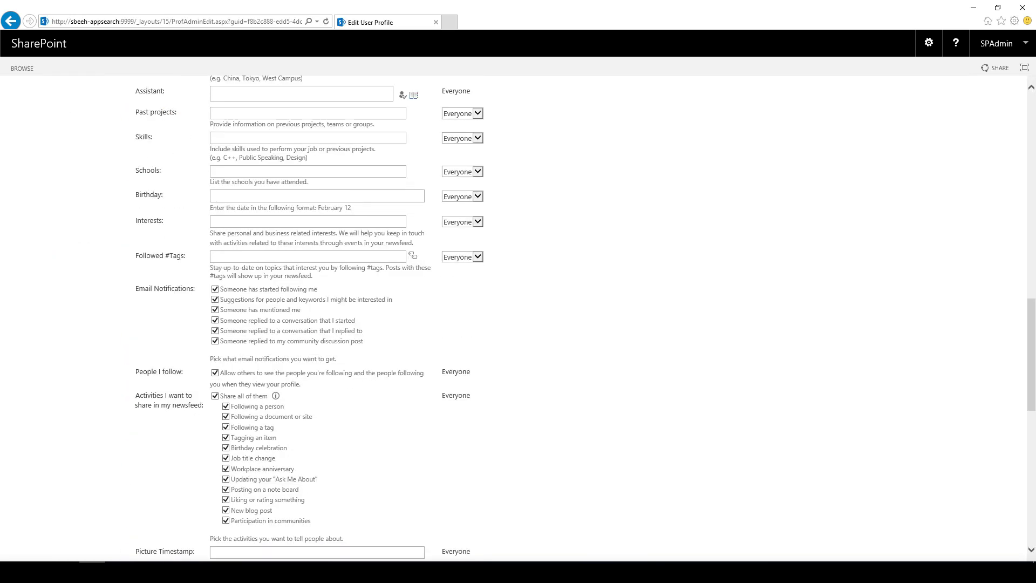
scroll(518, 319, up, 15)
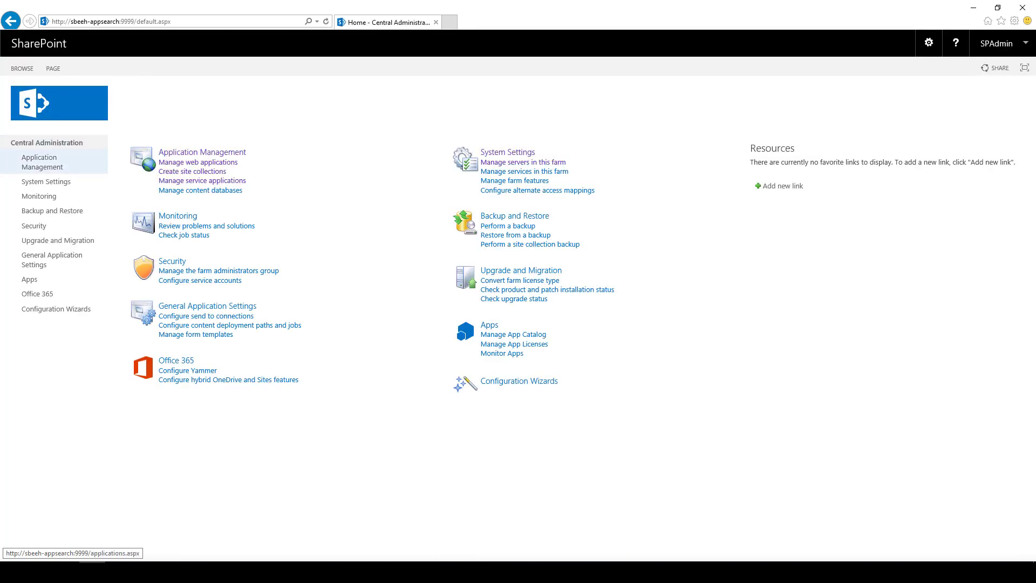
Start a new web application from Manage web applications, setting port 80 and beginning the host header 'my'
click(42, 162)
click(198, 160)
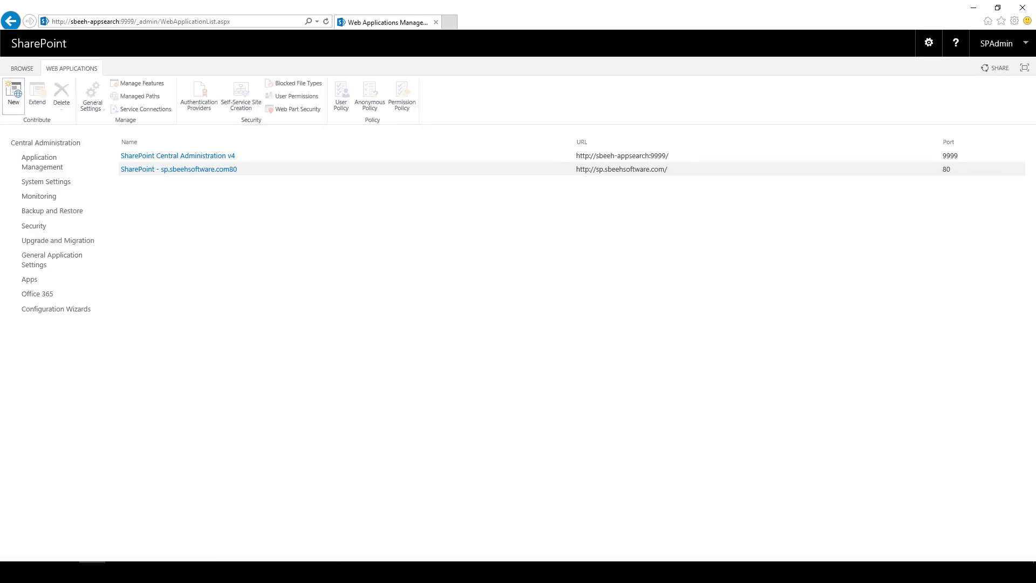
click(13, 94)
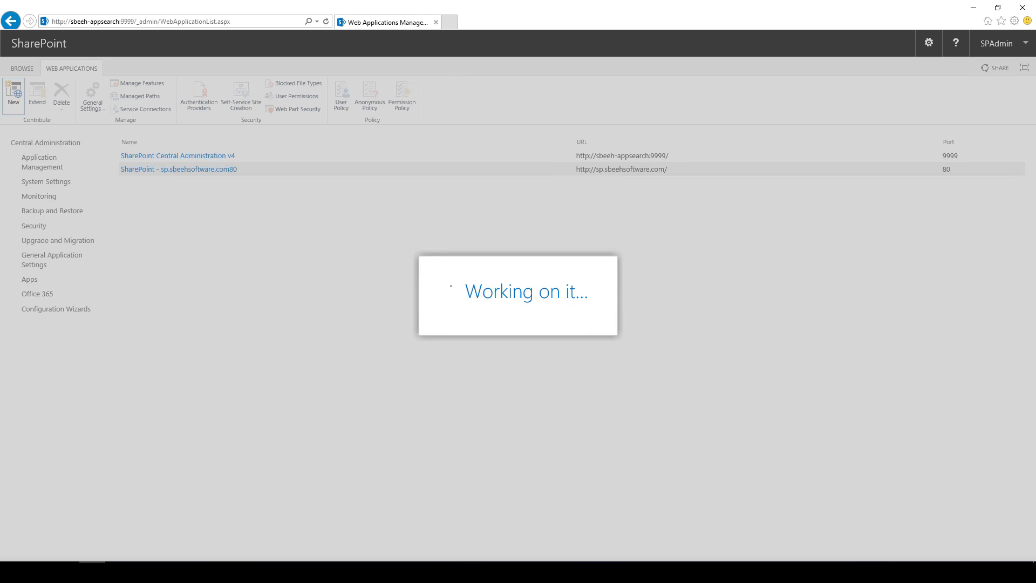
text(80)
click(476, 239)
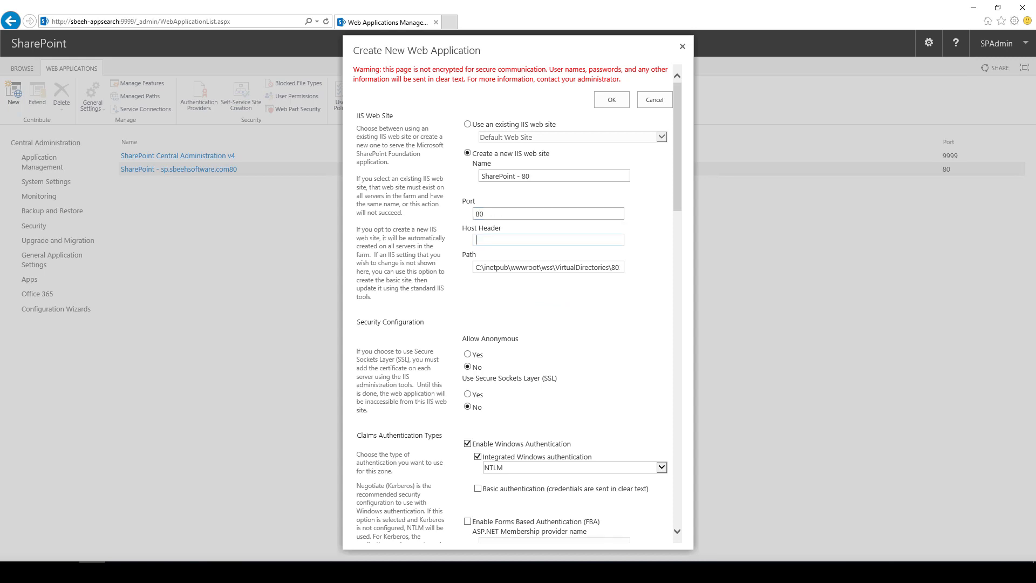
text(my)
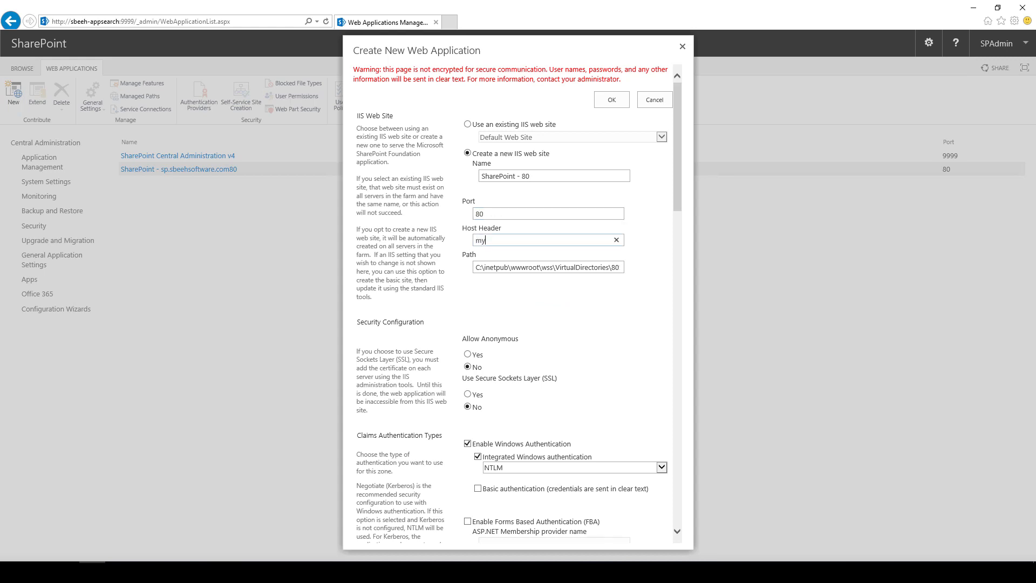
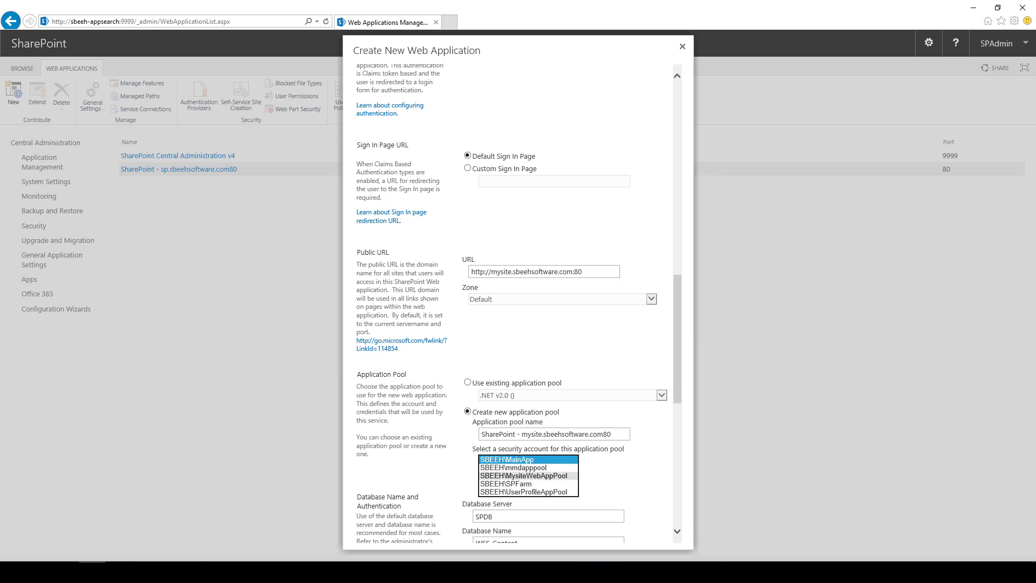
Run the web application as SBEEH\MysiteWebAppPool with database WSS_Content_MySite, and create it
key(Return)
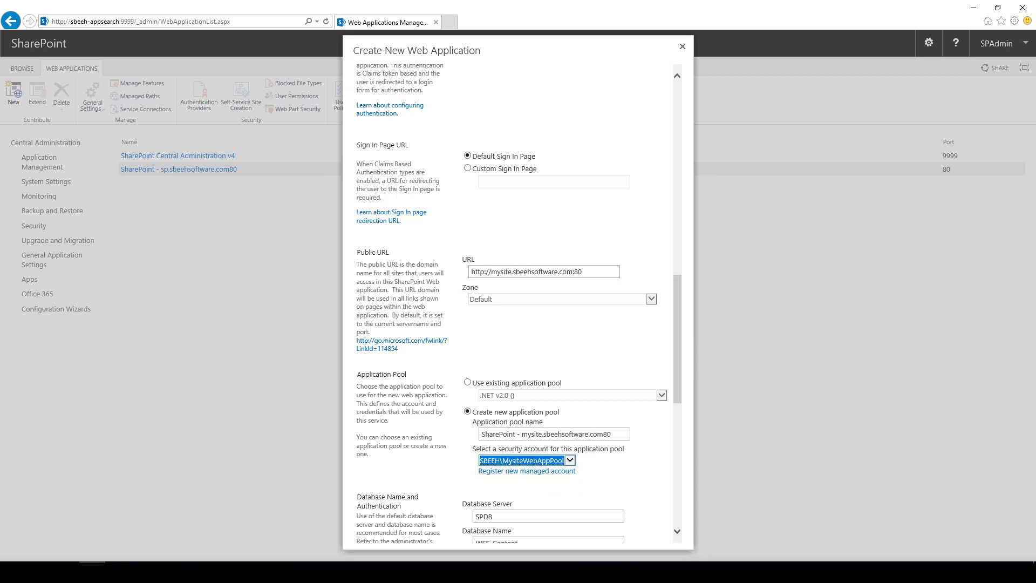
scroll(513, 303, down, 4)
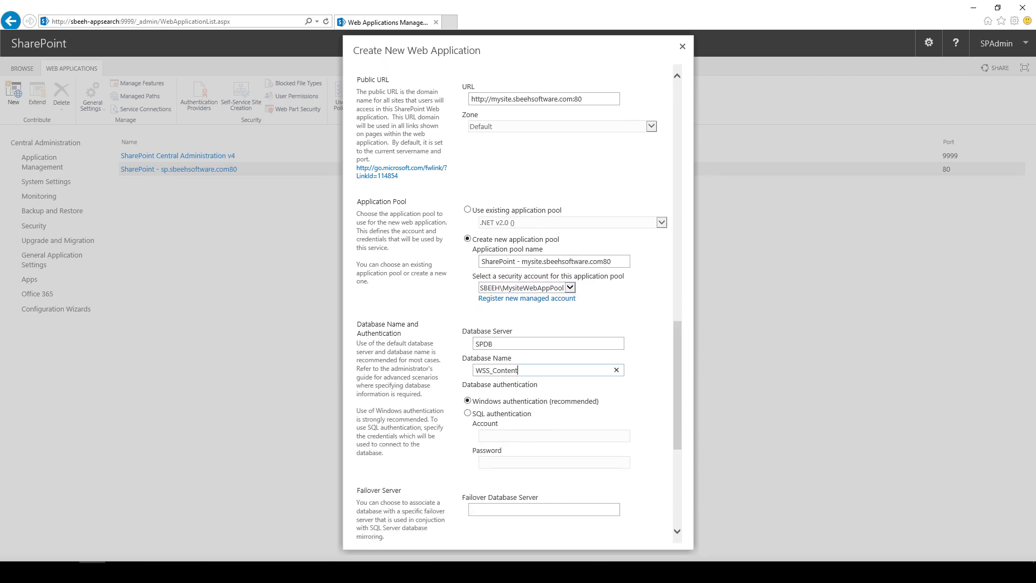
text(_MySite)
scroll(513, 303, down, 5)
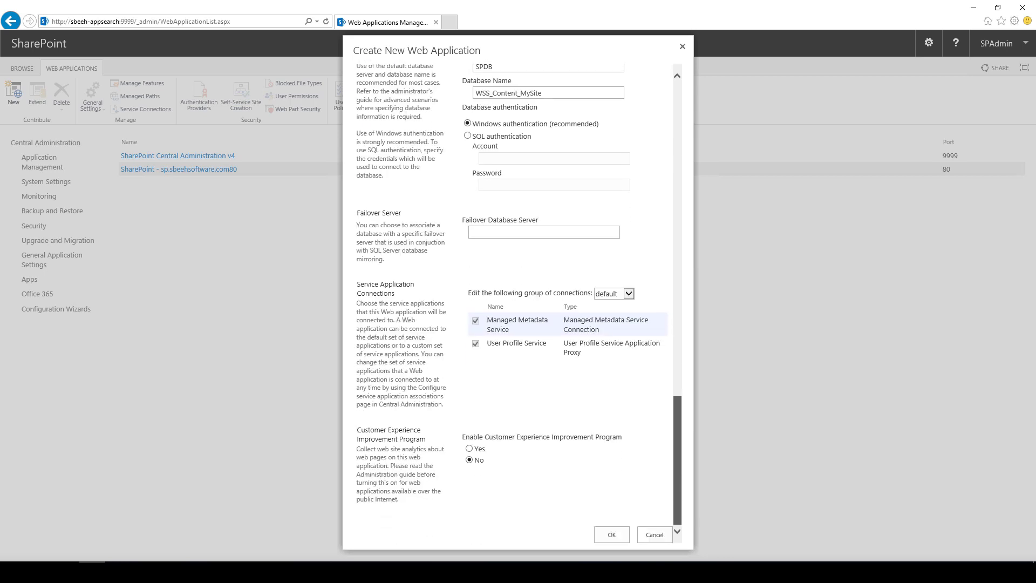
scroll(512, 303, up, 8)
scroll(513, 302, up, 8)
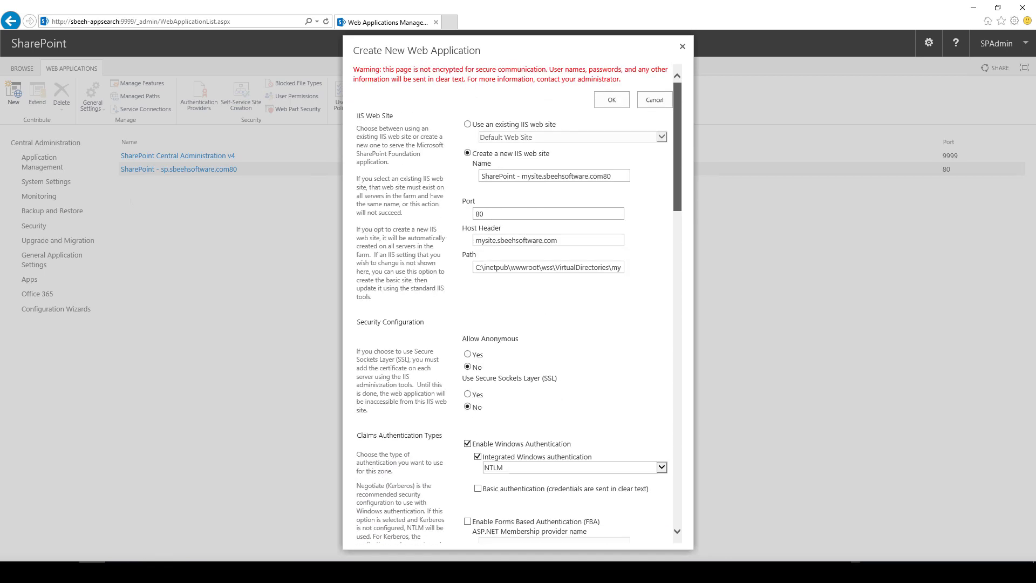
triple_click(516, 240)
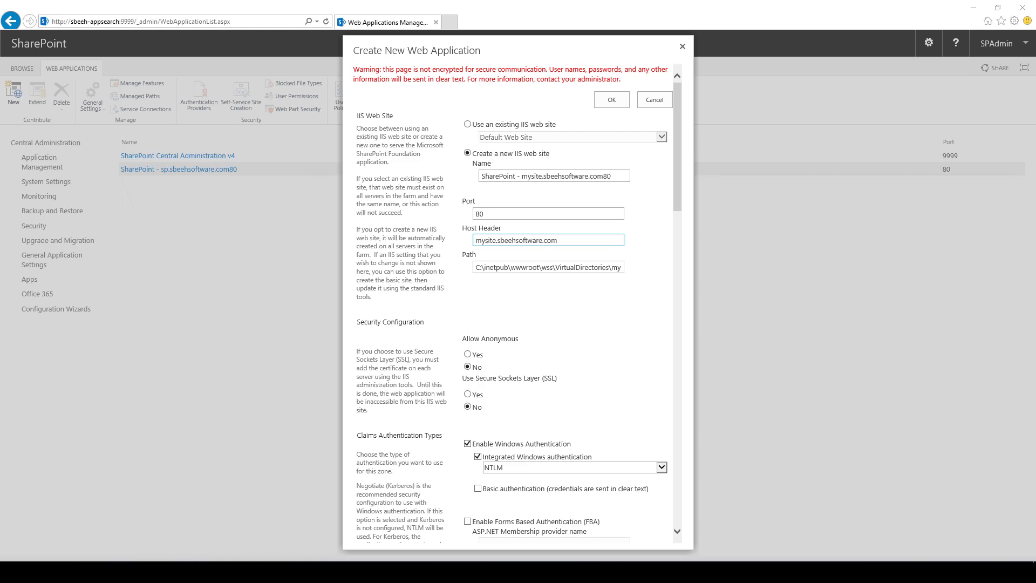
scroll(513, 302, down, 15)
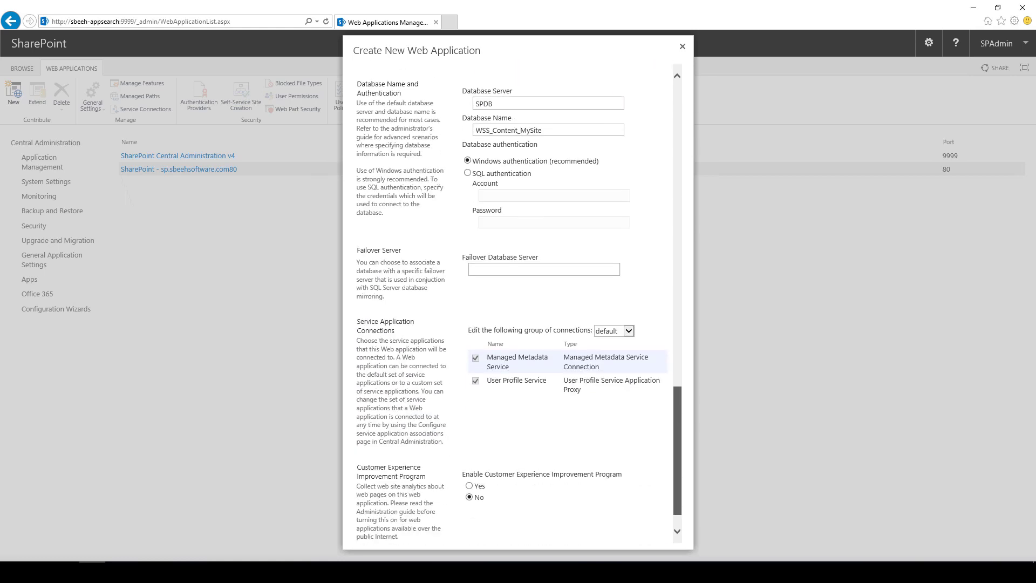
scroll(513, 303, down, 1)
click(612, 534)
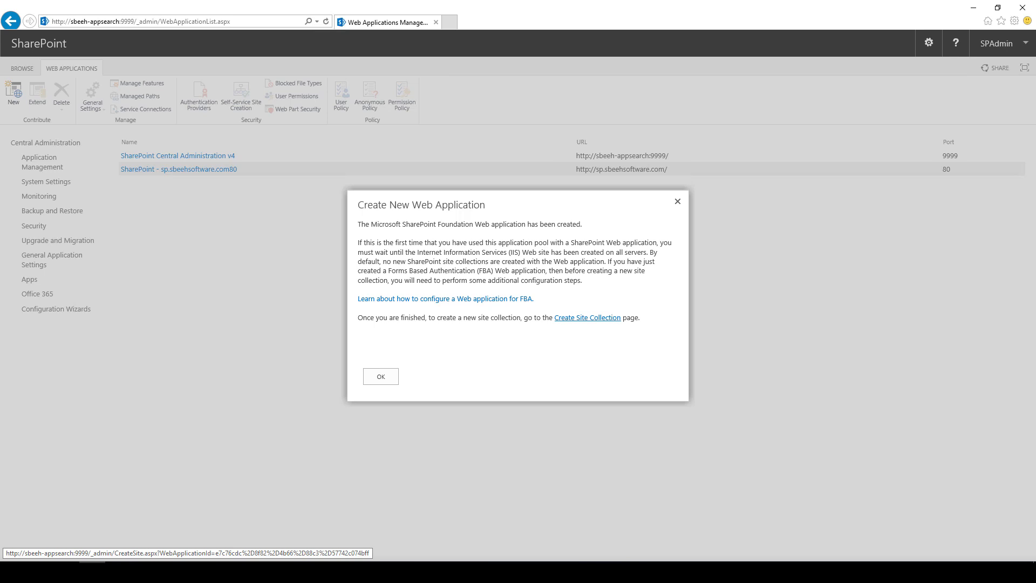
Fill in the site collection: title My Site Host, Enterprise > My Site Host template, administrator SPAdmin
click(588, 317)
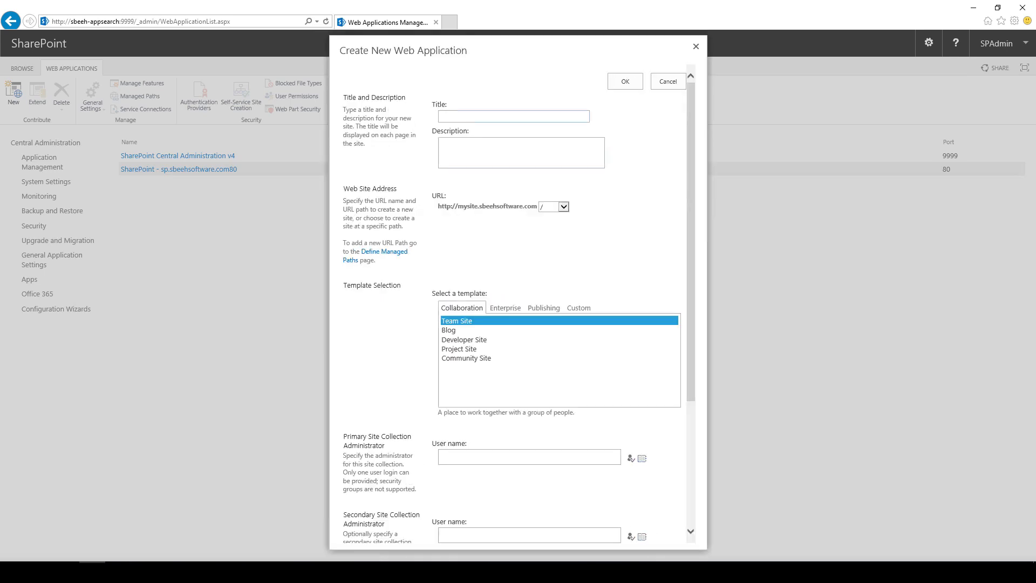
text(My Site Host)
click(505, 307)
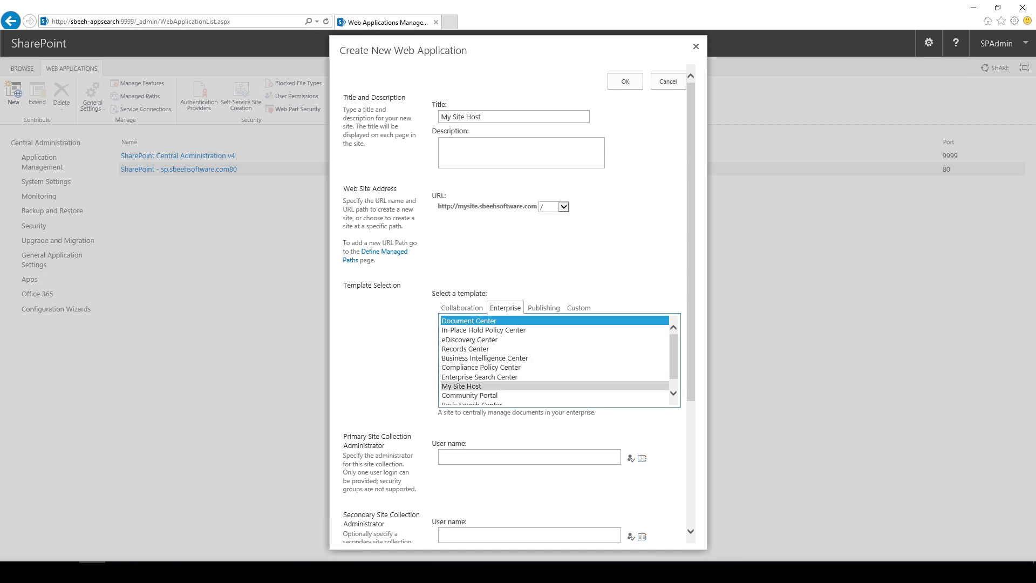
click(462, 386)
click(529, 473)
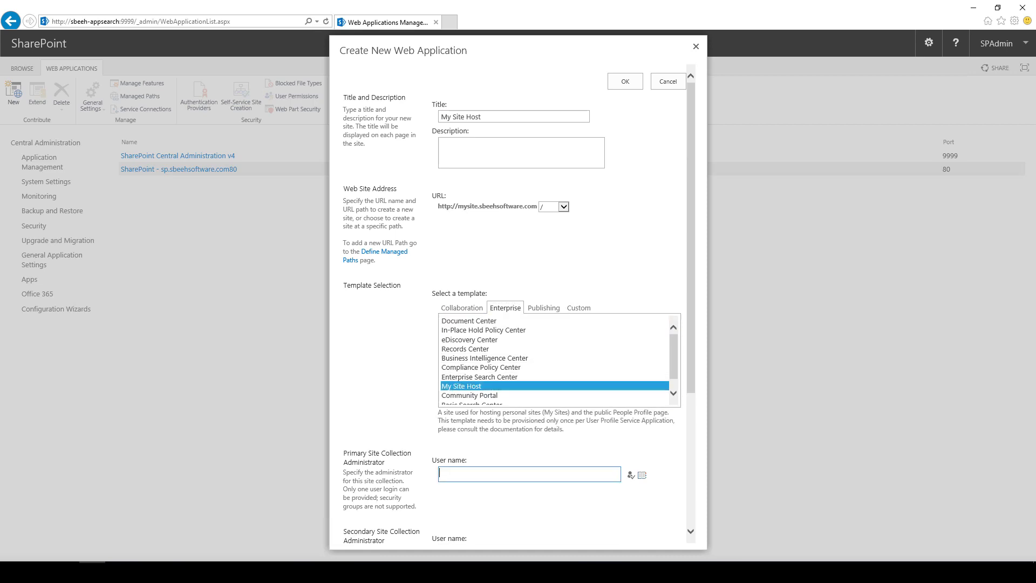
text(SPAdmin)
Submit the site collection and close the site-created confirmation
scroll(519, 302, down, 4)
key(Return)
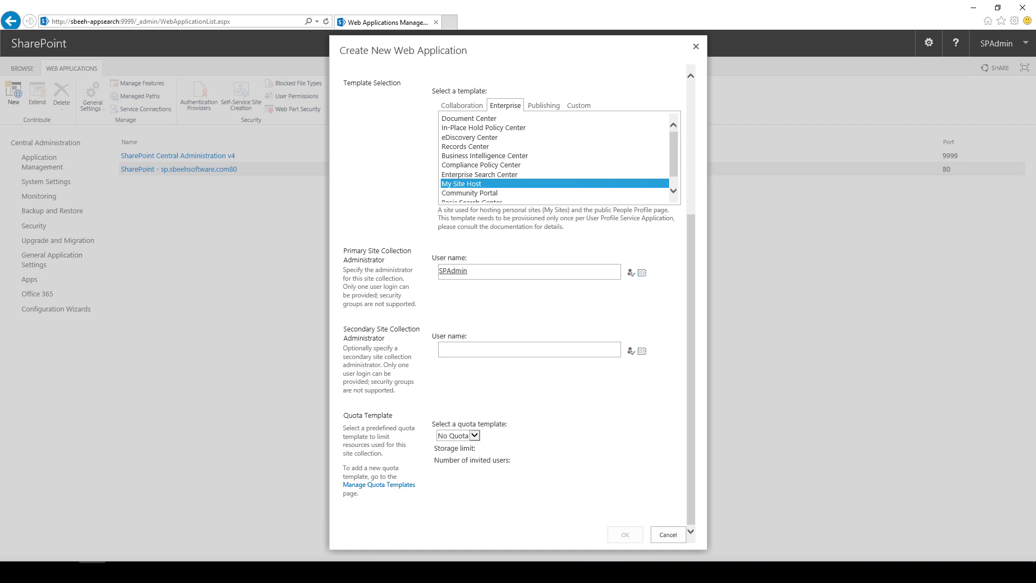
mouse_move(626, 7)
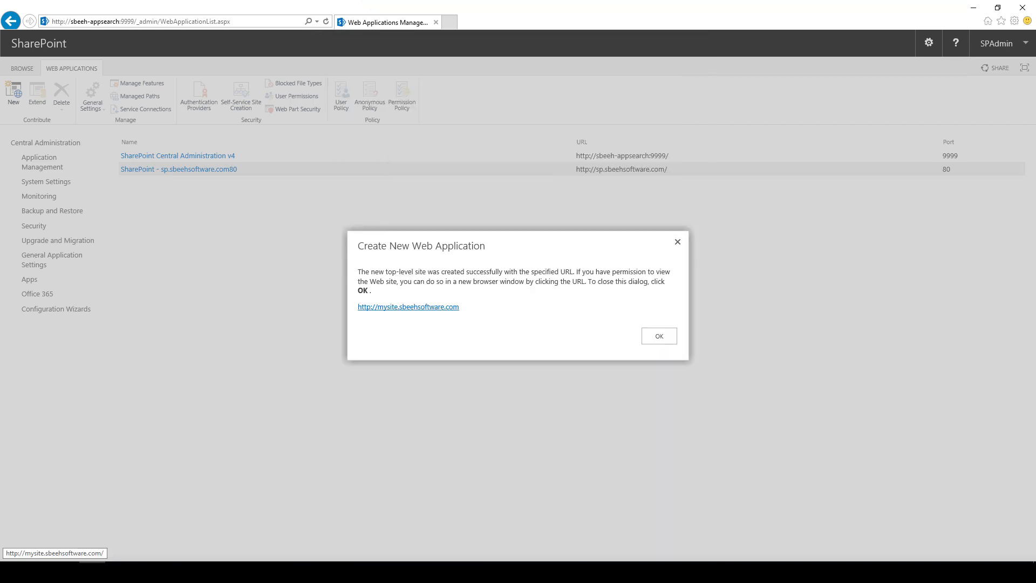
click(408, 307)
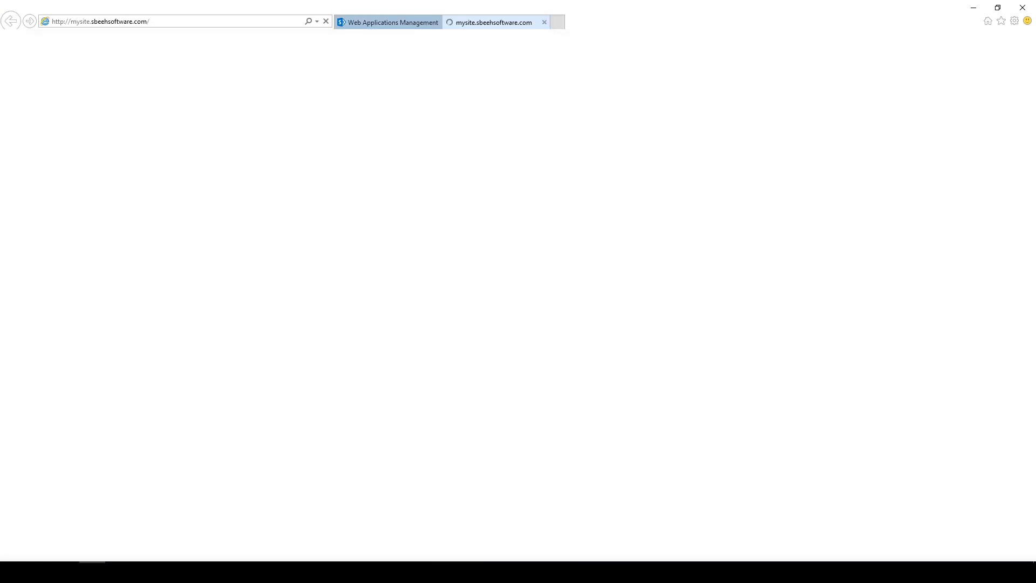
key(ctrl+w)
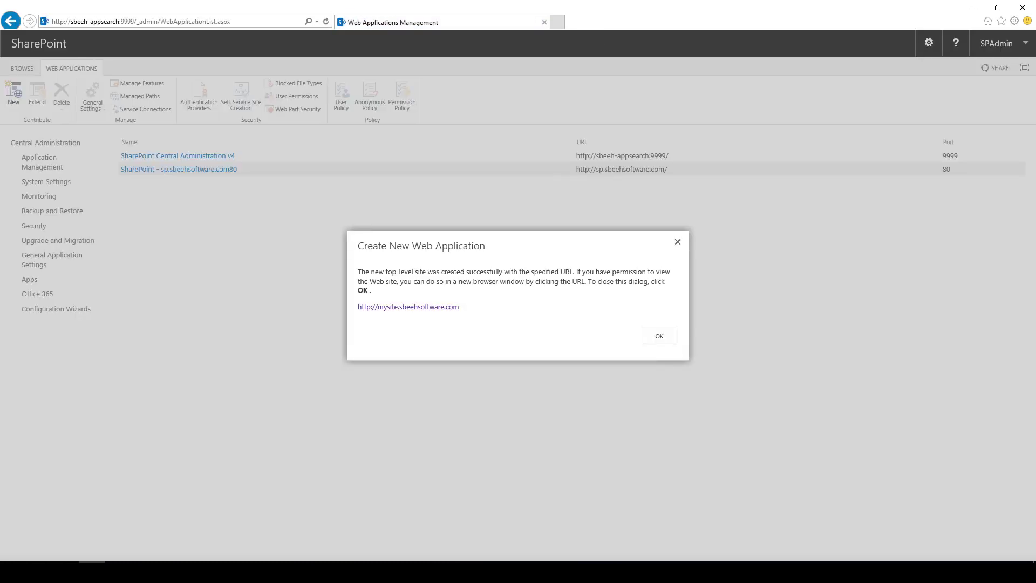
click(659, 336)
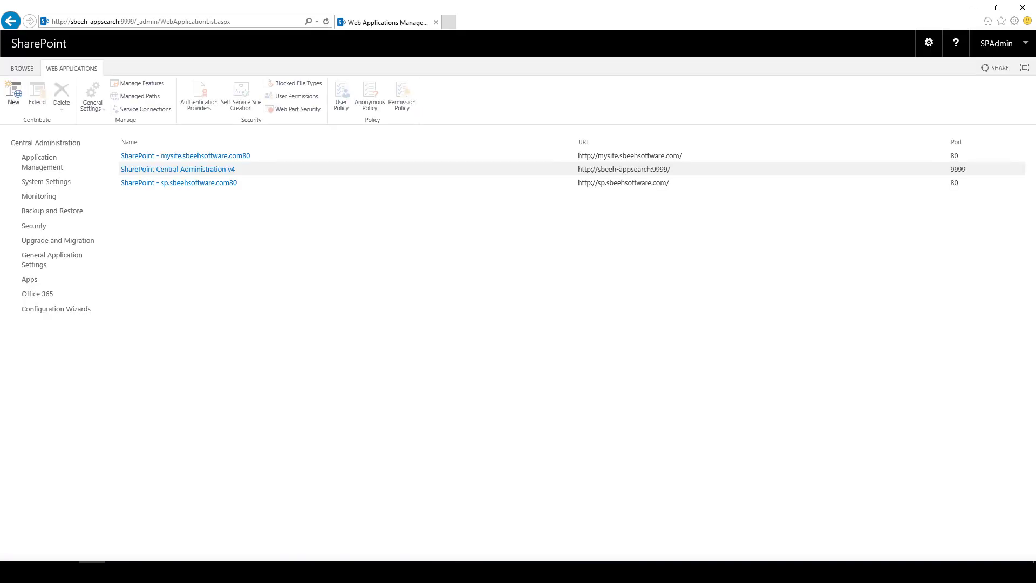
Turn Self-Service Site Creation on for the mysite.sbeehsoftware.com web application
click(378, 156)
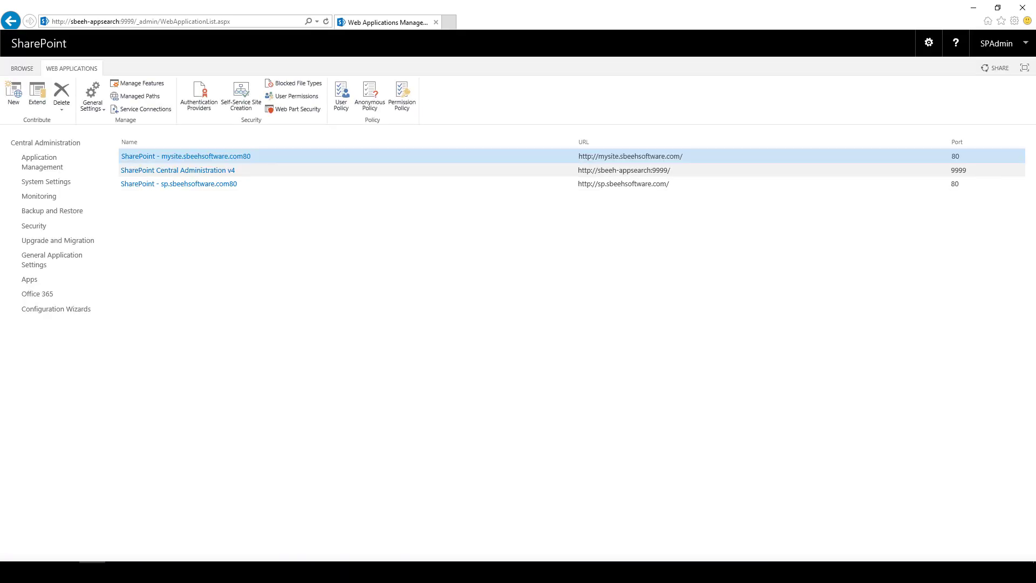
click(240, 96)
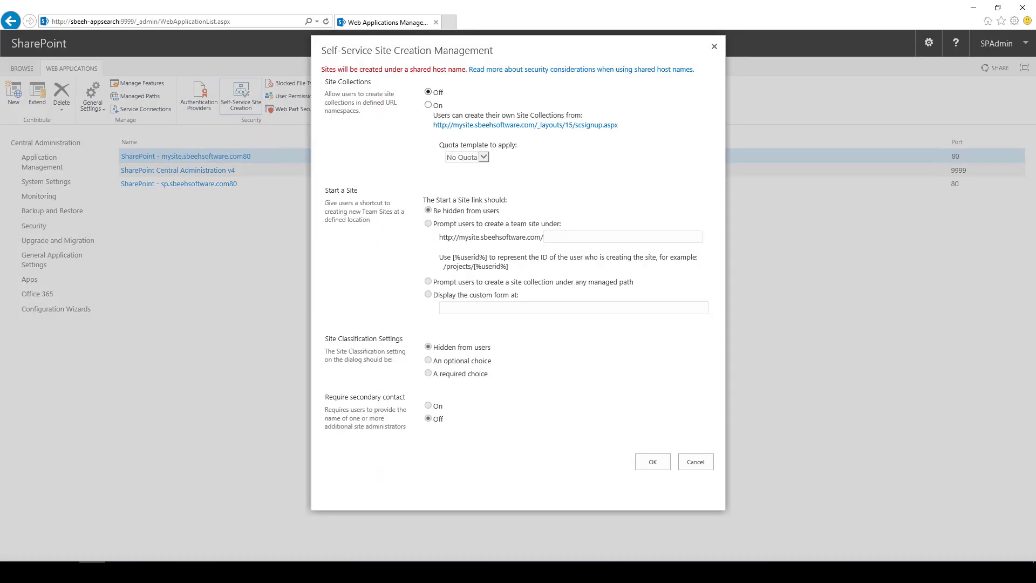
click(429, 105)
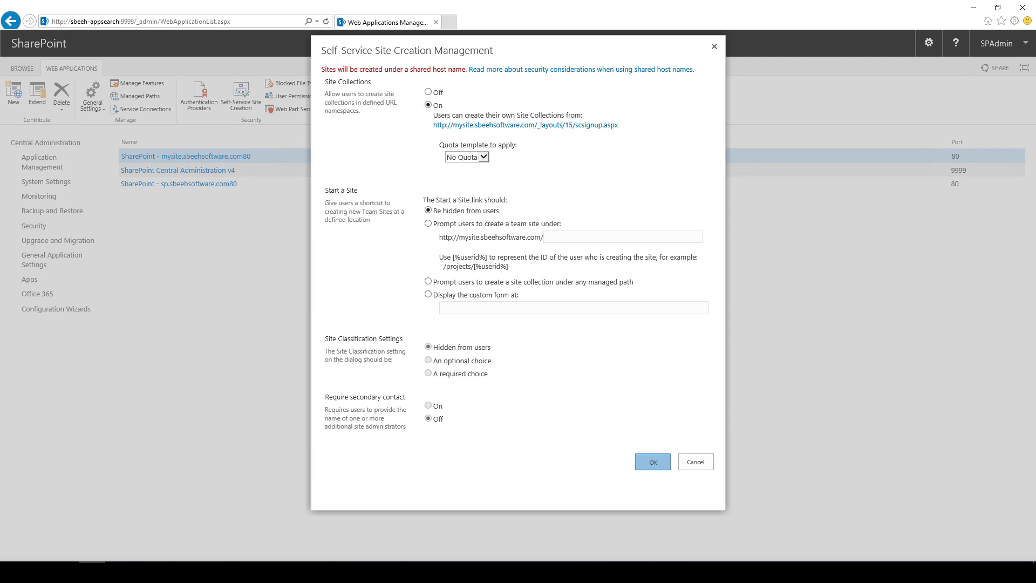
click(653, 461)
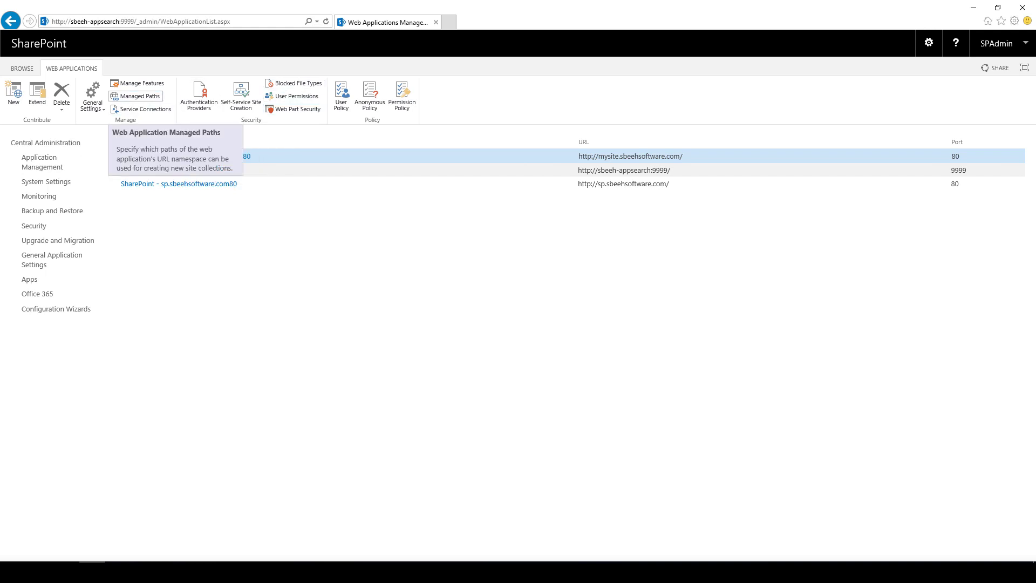
Add 'personal' as a wildcard-inclusion managed path on the mysite web application
click(139, 96)
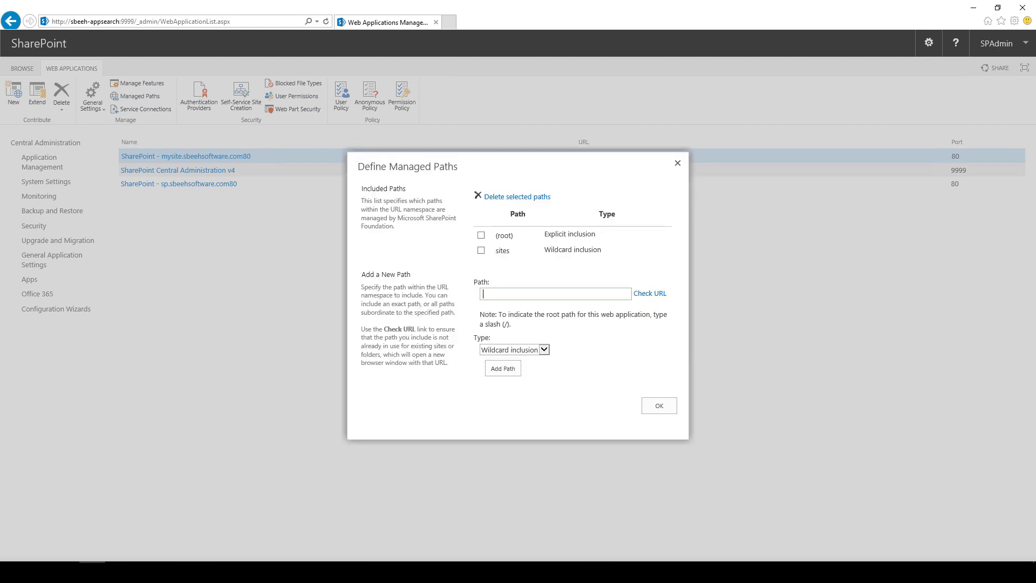
text(personal)
click(503, 368)
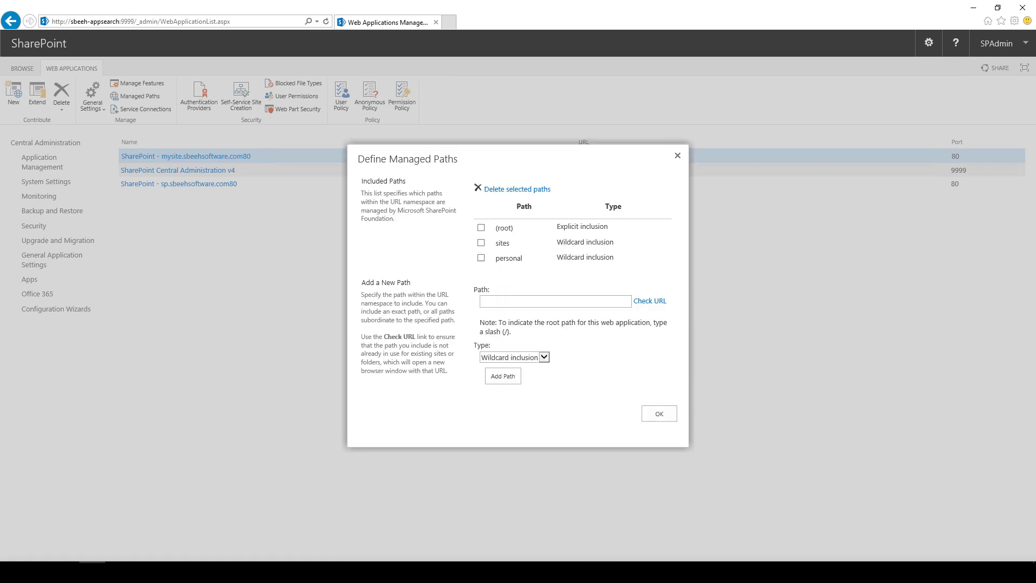
click(659, 413)
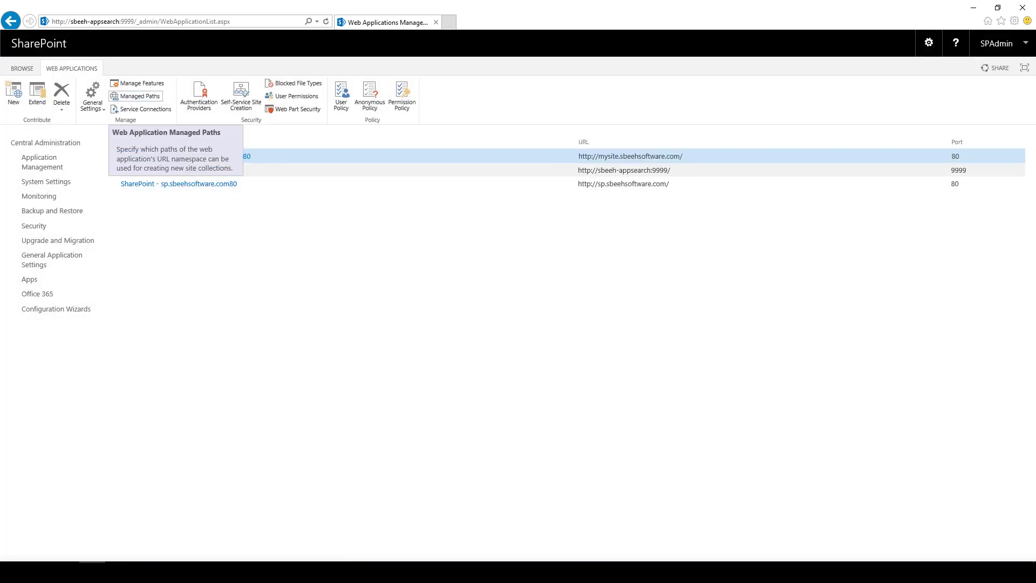
Recheck the managed paths list, then return to Application Management
click(138, 96)
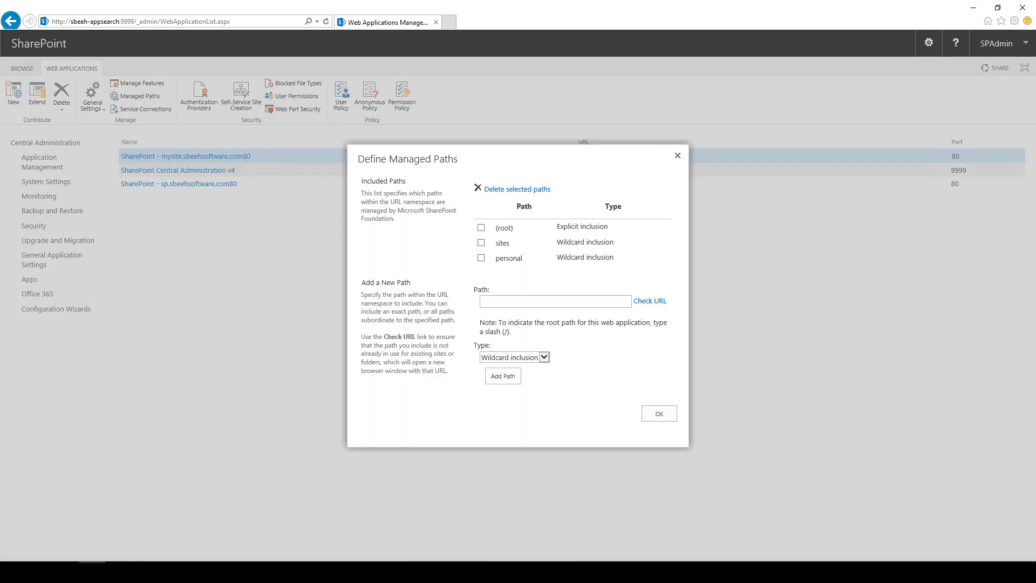
key(Escape)
click(42, 162)
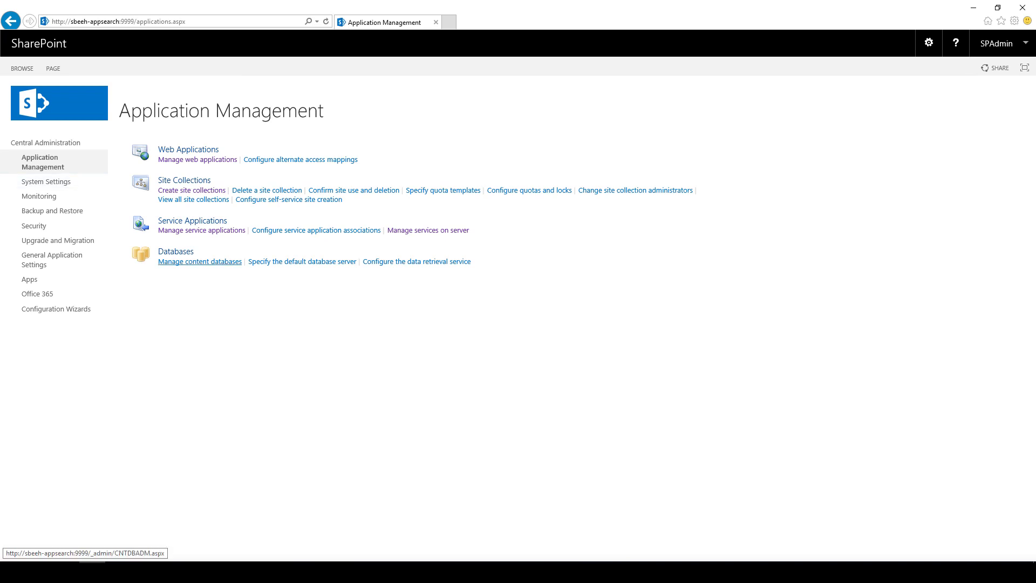
Go to the User Profile Service application's My Site settings
click(201, 230)
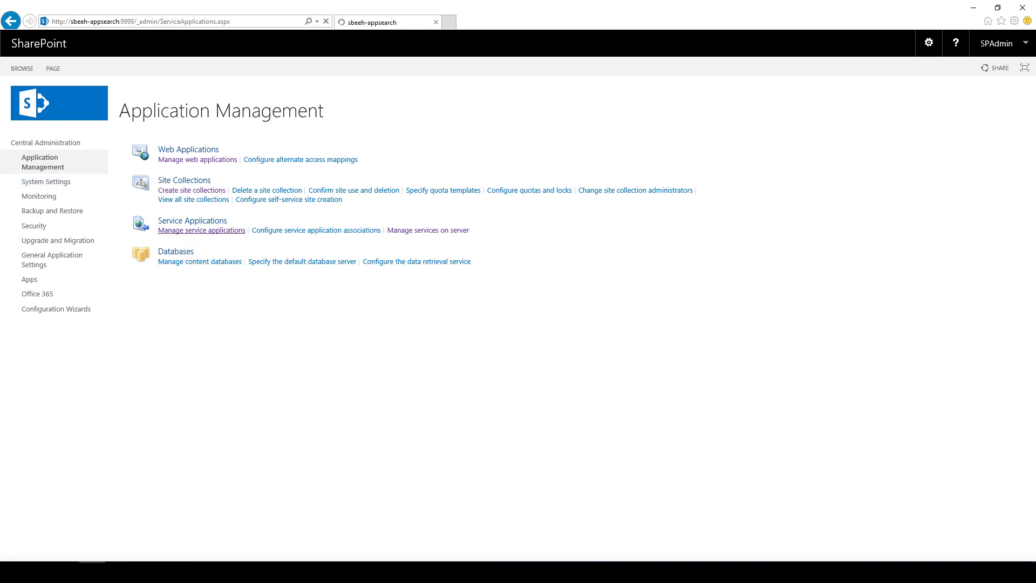
click(324, 224)
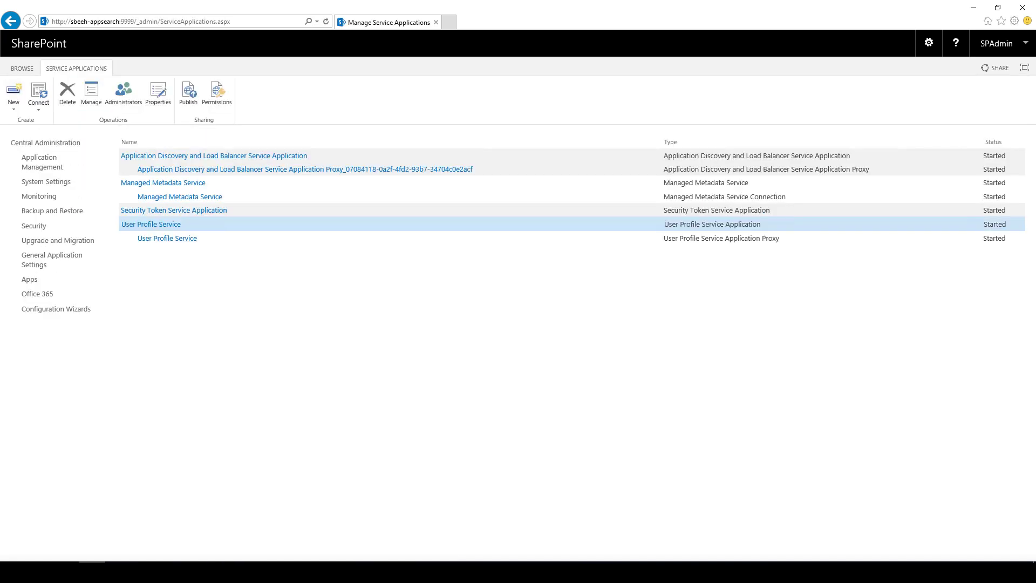
click(151, 224)
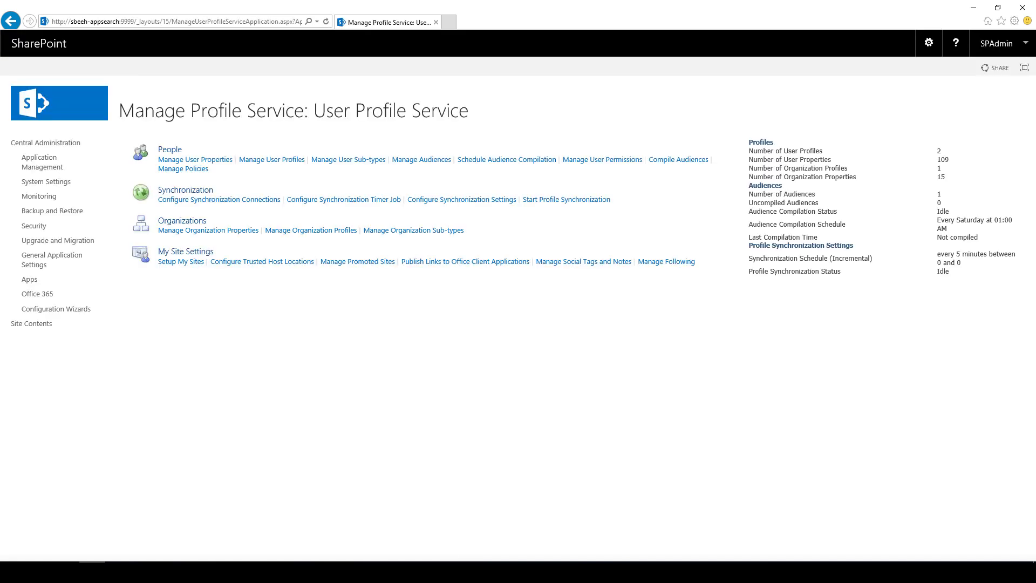
click(181, 262)
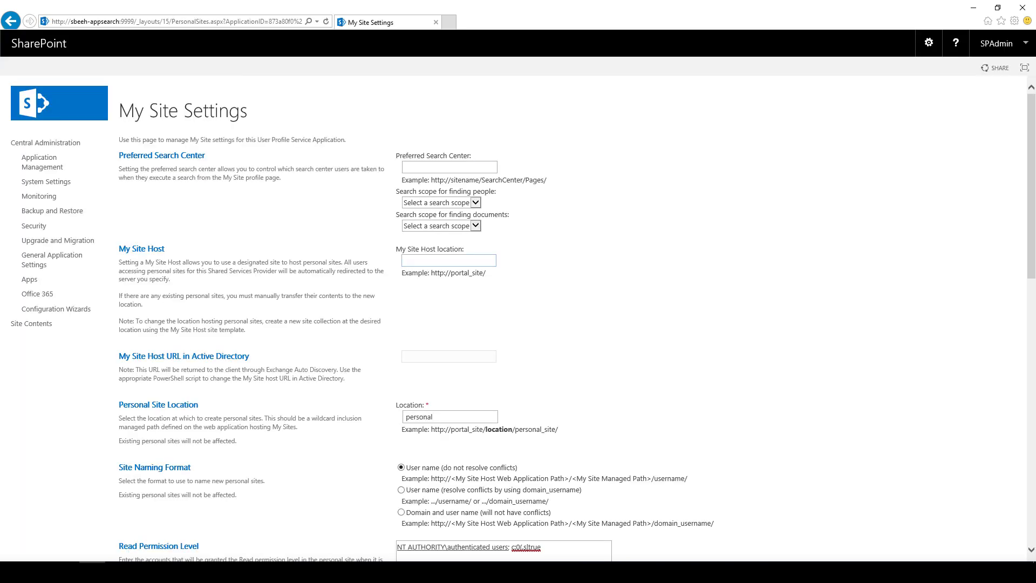
text(http://)
text(my)
text(site)
text(.sbeeh)
text(software.c)
text(om)
key(Return)
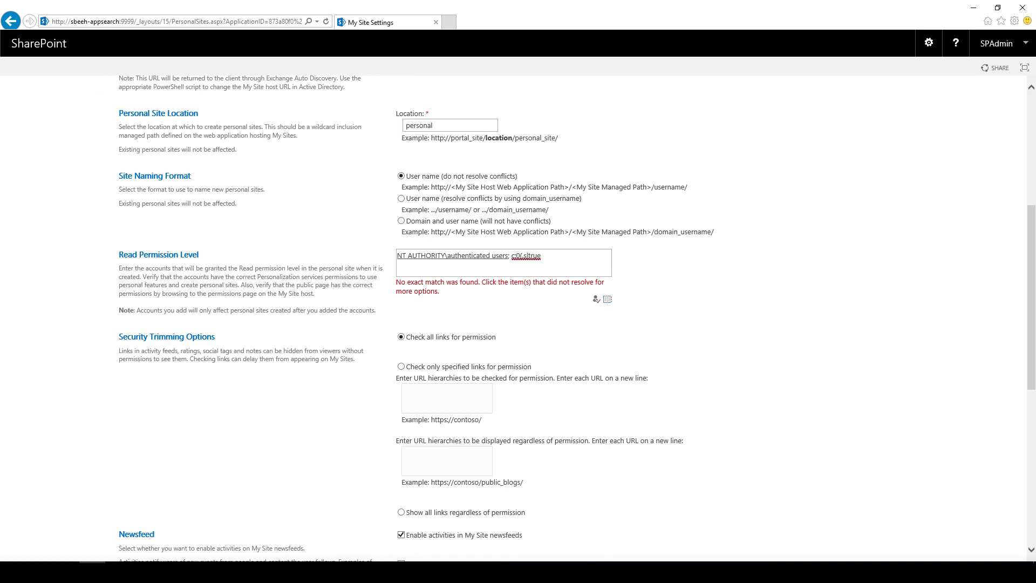
scroll(518, 318, down, 6)
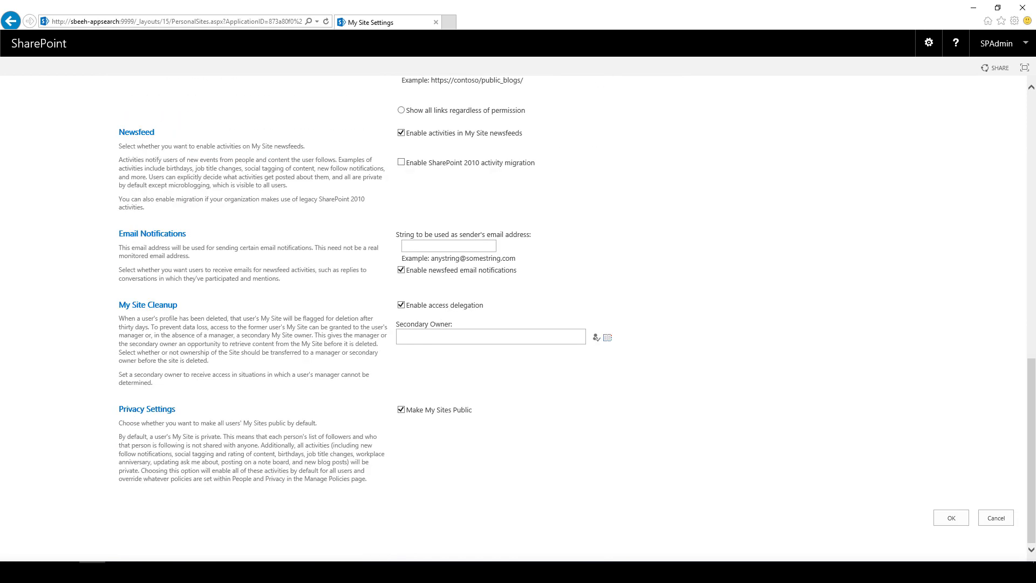
click(952, 518)
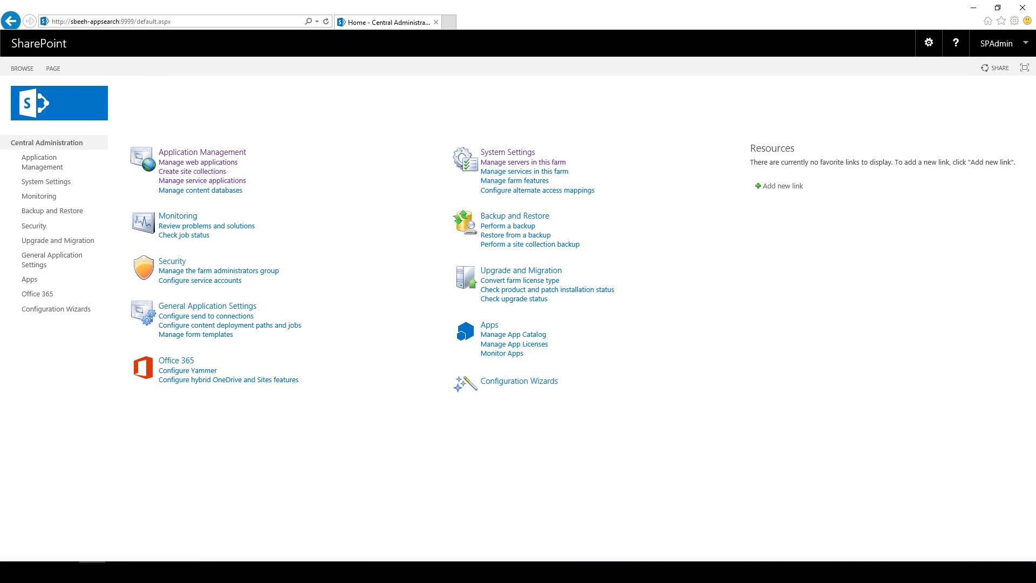
Dismiss the taskbar jump list and browse to sp.sbeehsoftware.com
right_click(93, 572)
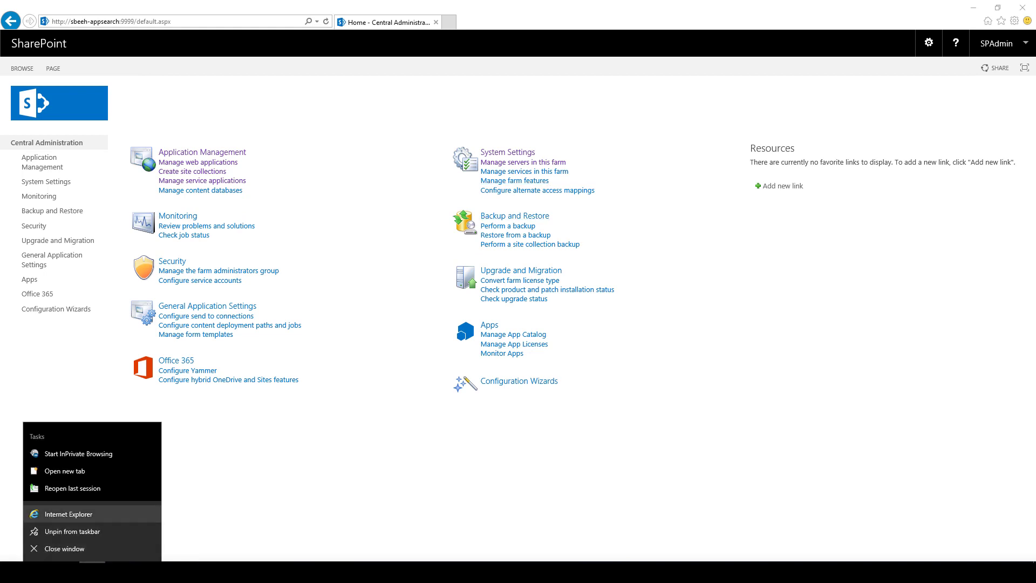
key(Escape)
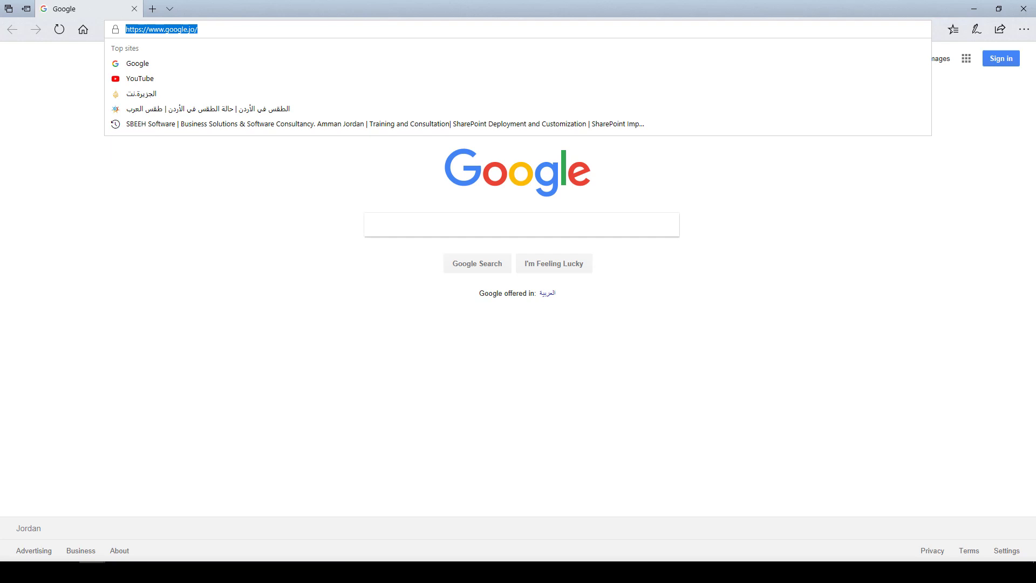
text(sp)
key(Return)
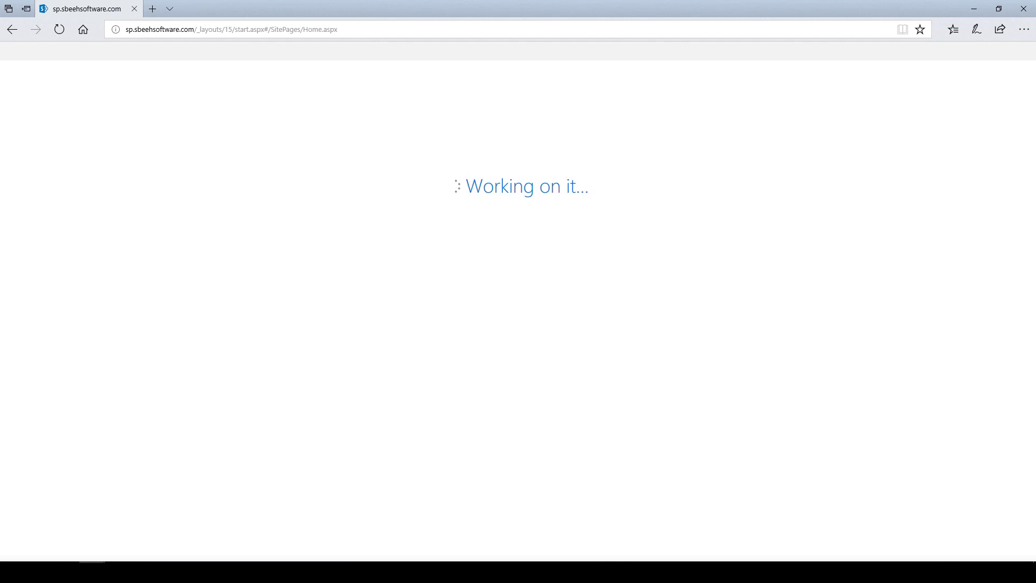
Sign out the admin and load sp.sbeehsoftware.com in a new InPrivate window
click(997, 55)
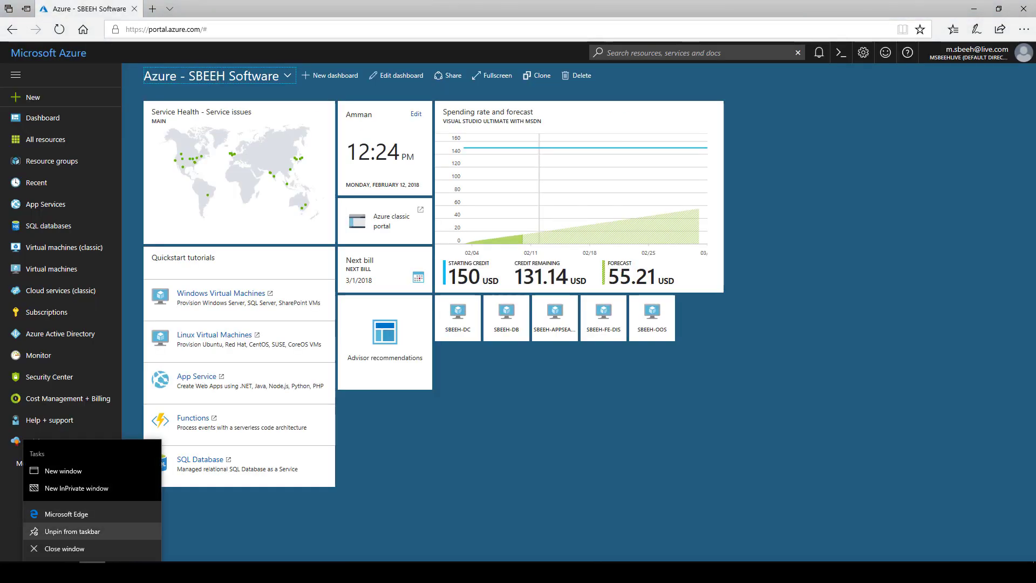
key(Escape)
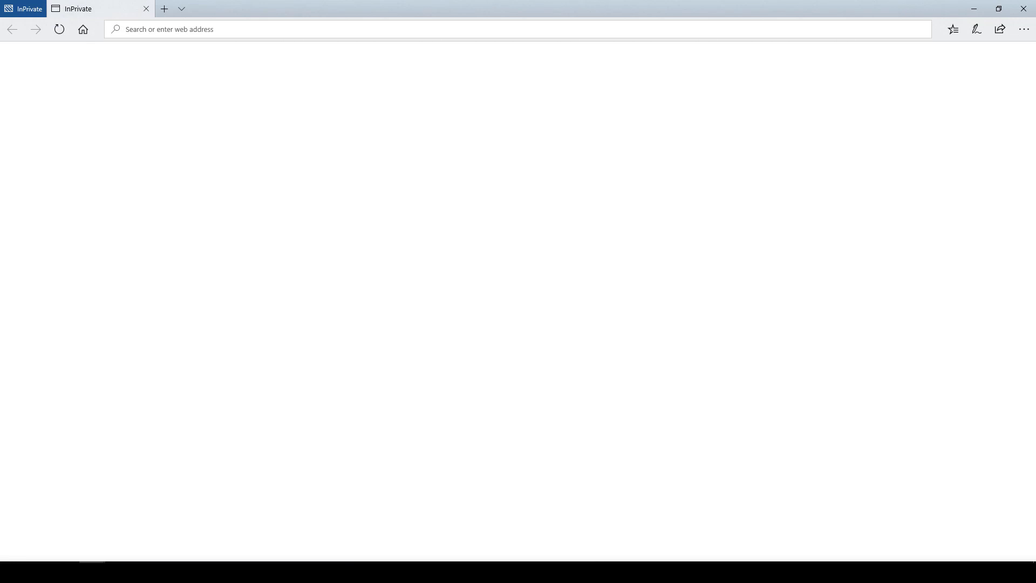
text(sp.sbeehsoftware.com/)
key(Return)
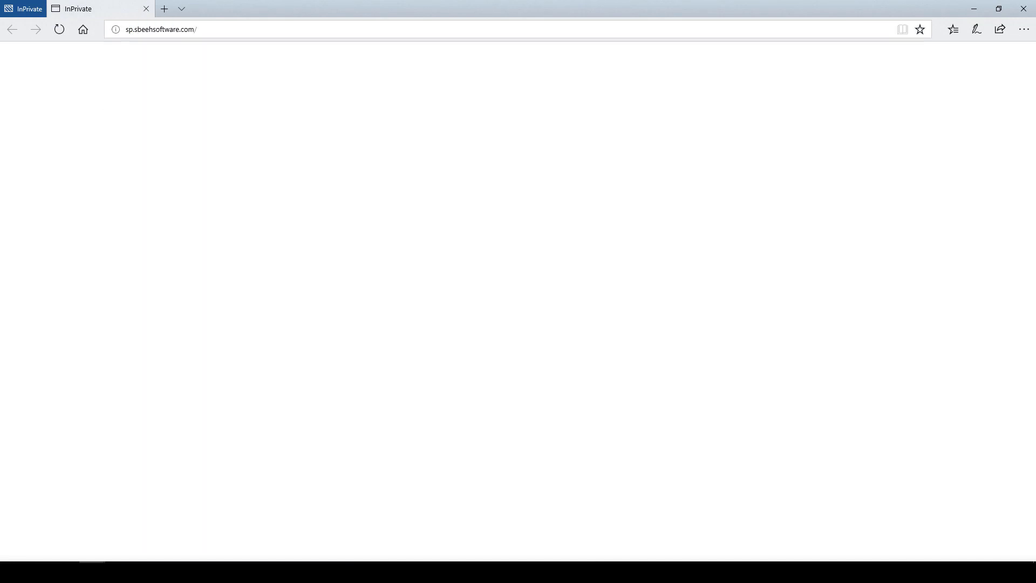
Log in with the regular user's account name and password, then bring up the app launcher
text(m)
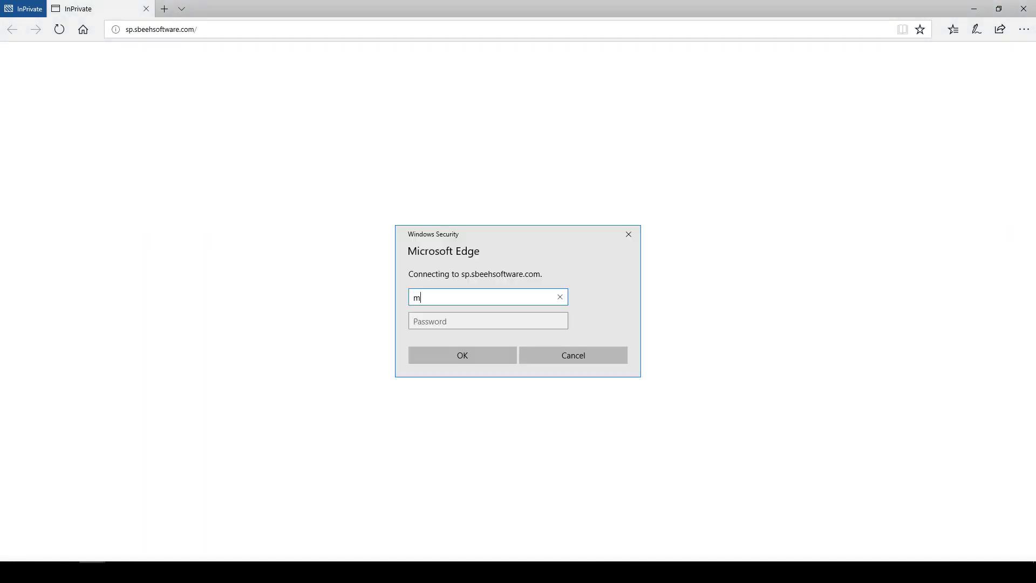
text(sbehesbeeh\.)
key(Tab)
text(••••••••)
key(Return)
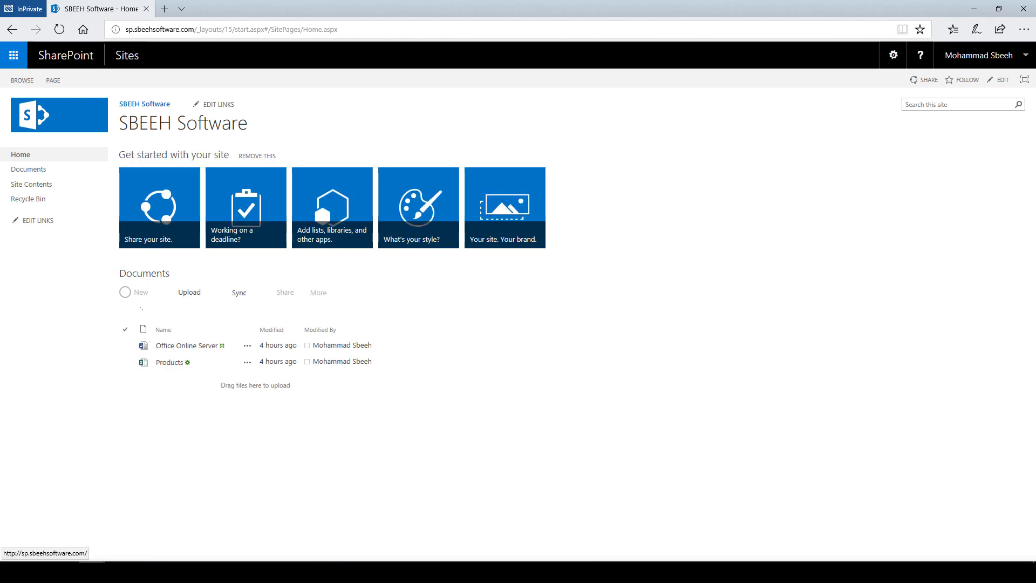
click(14, 55)
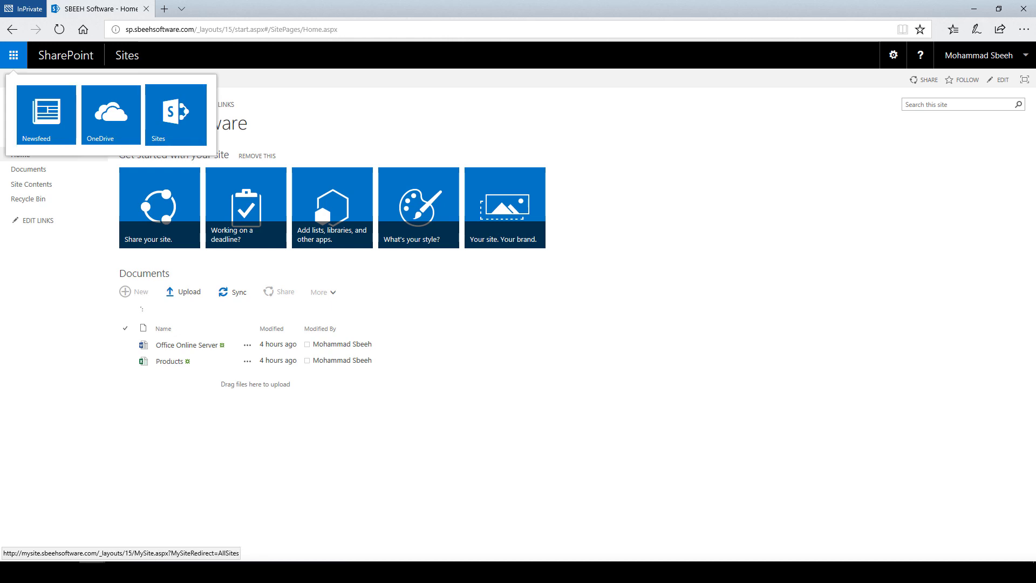
Go to the Newsfeed and sign in with the user's domain account name and password
click(46, 114)
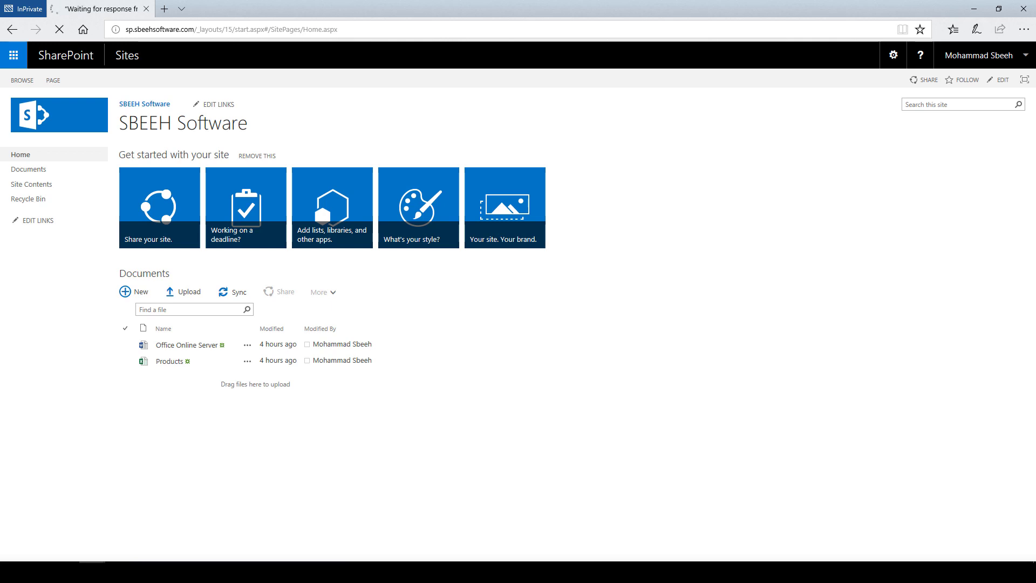
text(msbeeh)
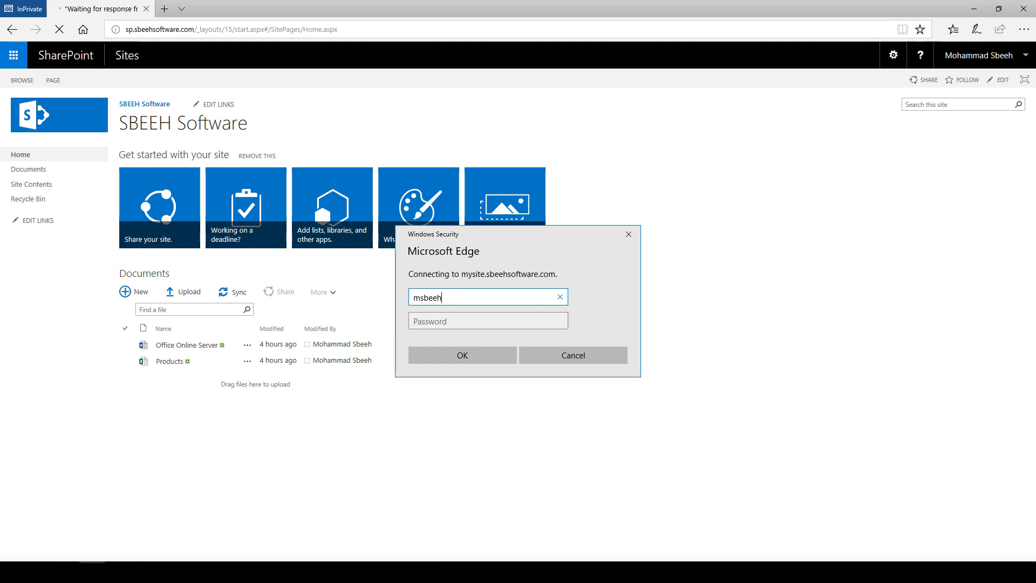
text(.)
key(Home)
text(sbeeh\)
key(Tab)
text(*******)
key(Return)
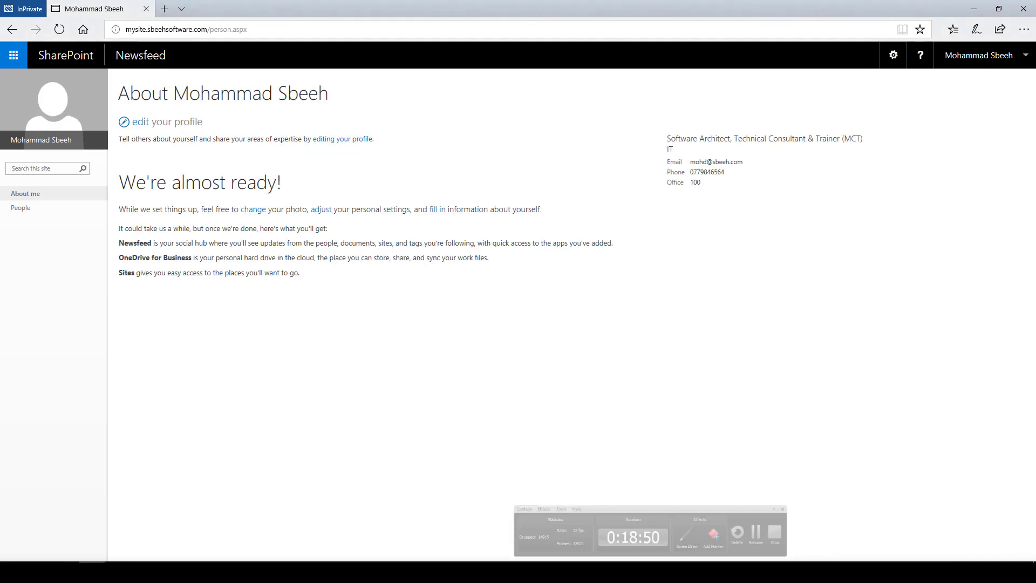
Clear the stray text selection and open the user's own profile page
drag(687, 138, 743, 162)
click(744, 162)
click(52, 102)
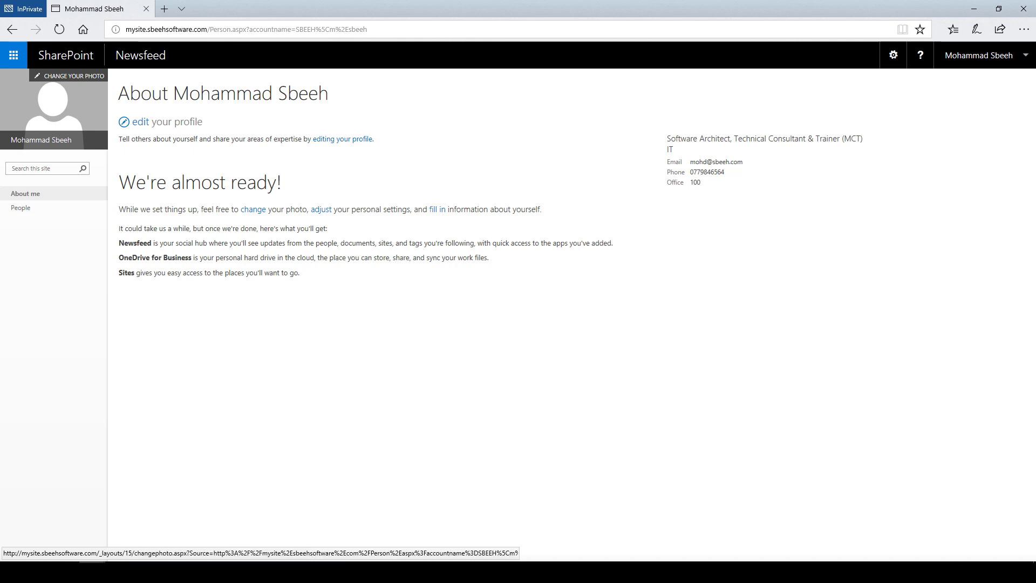
Upload a new profile picture and save all profile changes
click(70, 75)
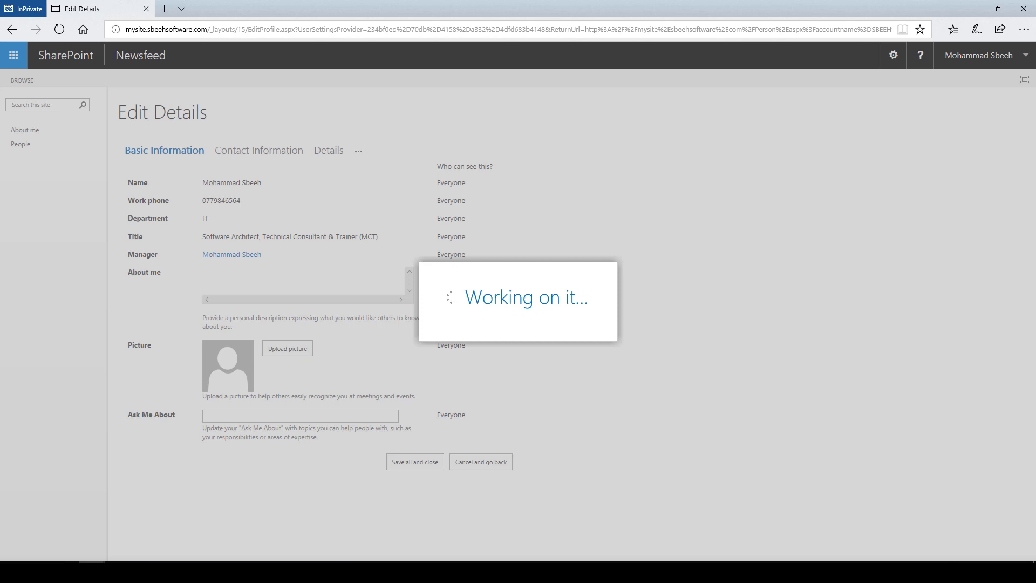
key(Return)
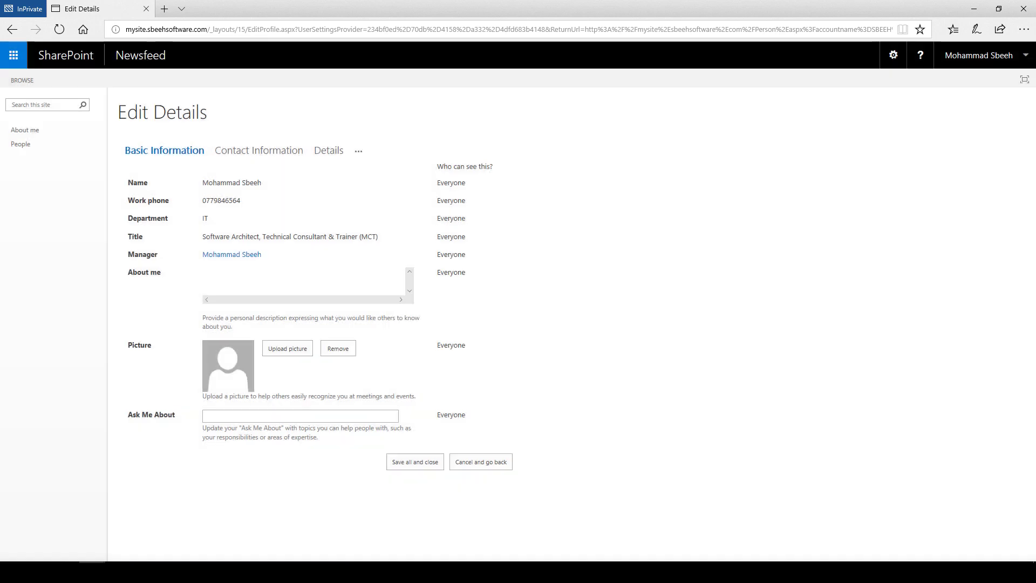
click(415, 449)
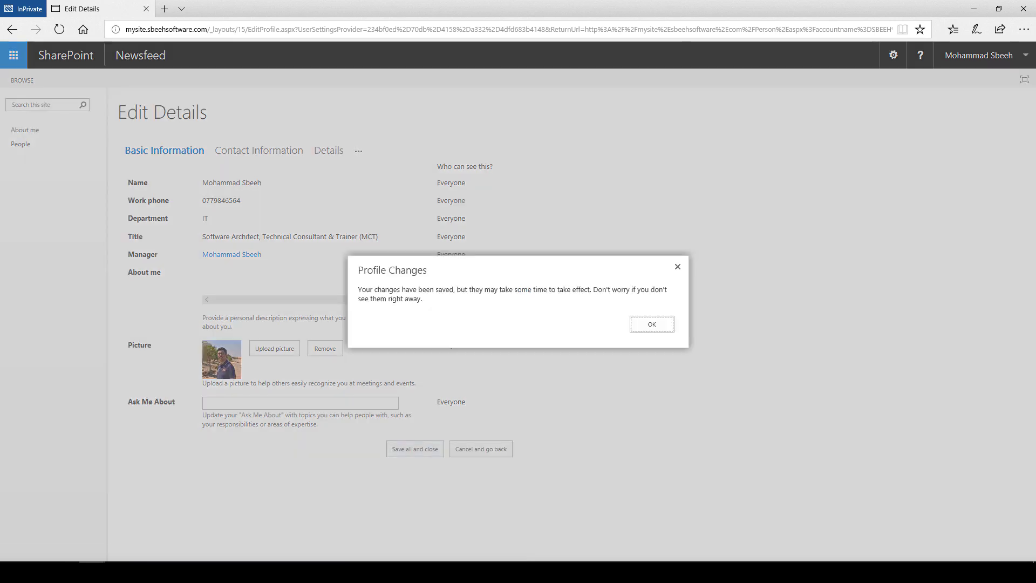
click(652, 324)
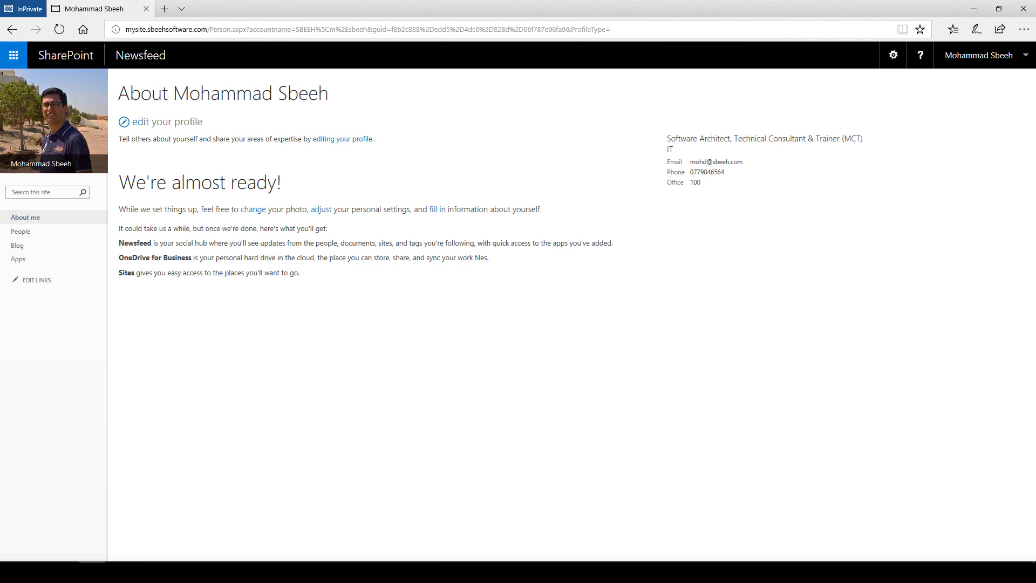
Visit the followed Sites page, then the user's OneDrive Documents library from the app launcher
click(13, 55)
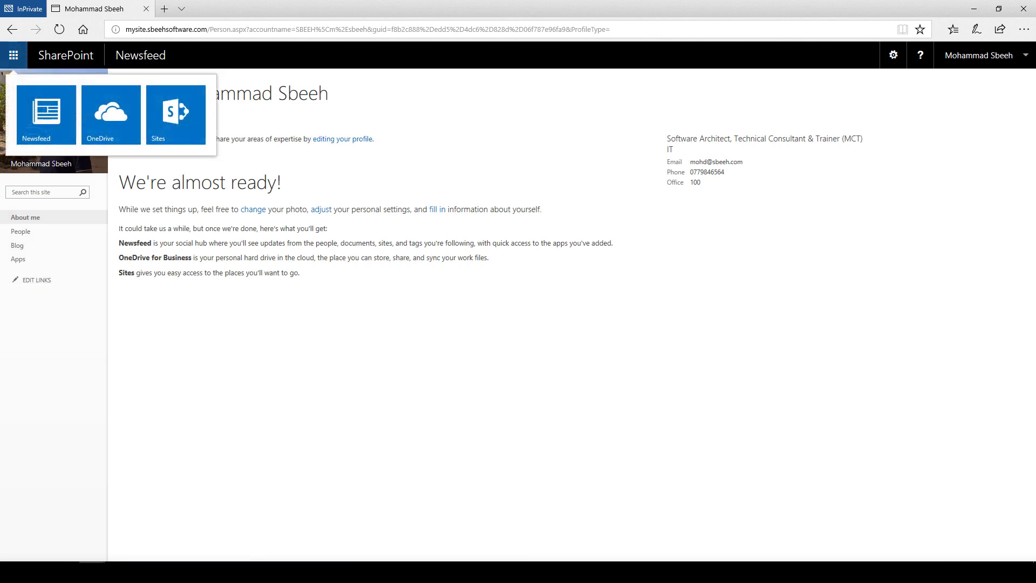
click(174, 111)
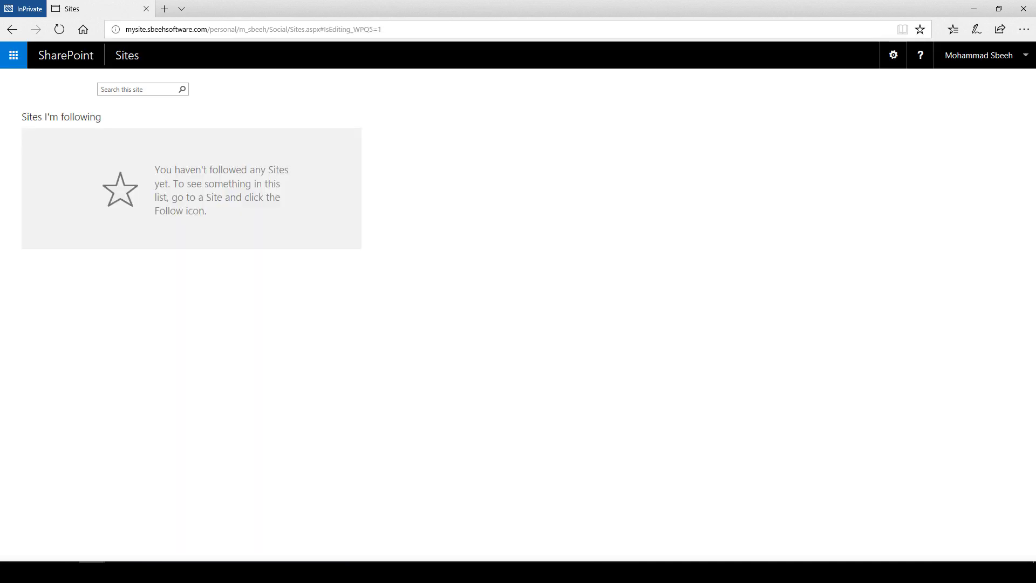
click(13, 55)
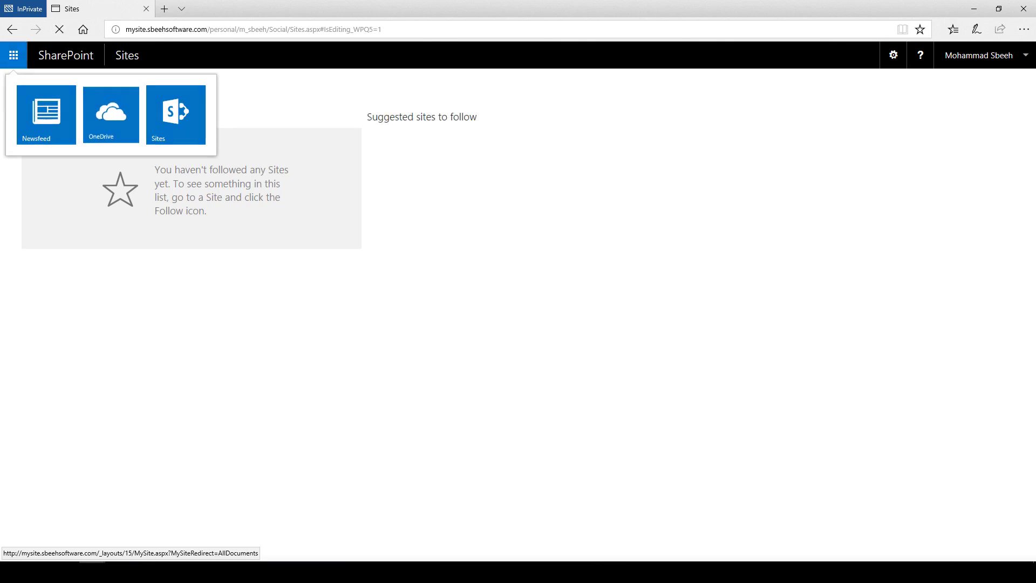
click(110, 113)
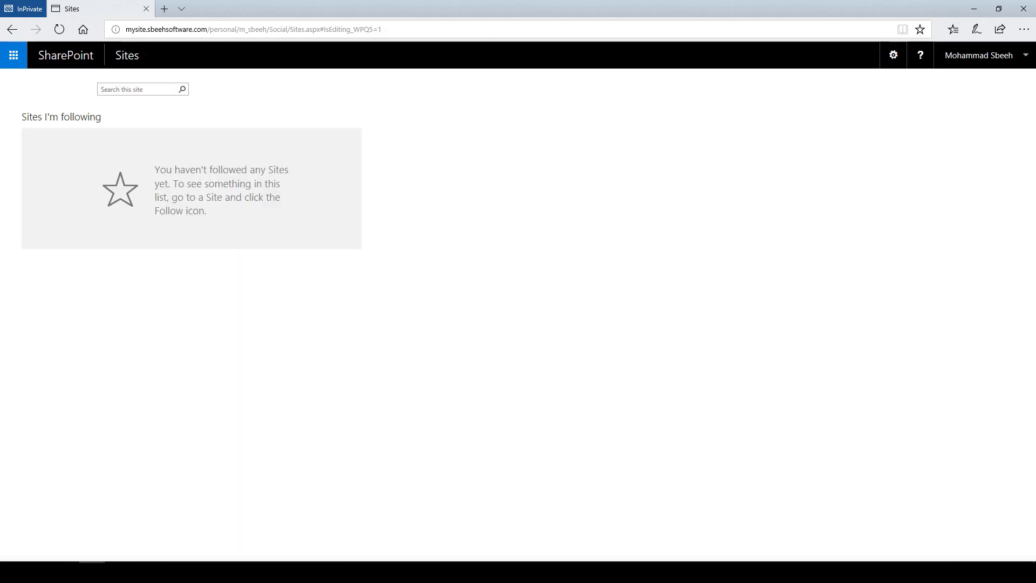
click(14, 55)
click(110, 114)
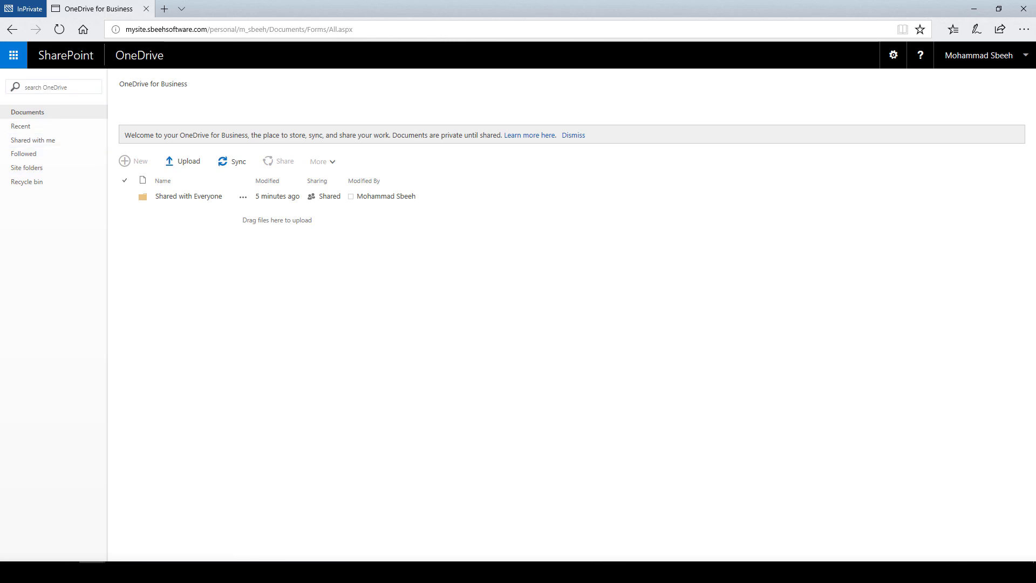
Open the classic OneDrive Documents library, then switch to the AppSearch server's remote session
click(14, 55)
click(46, 113)
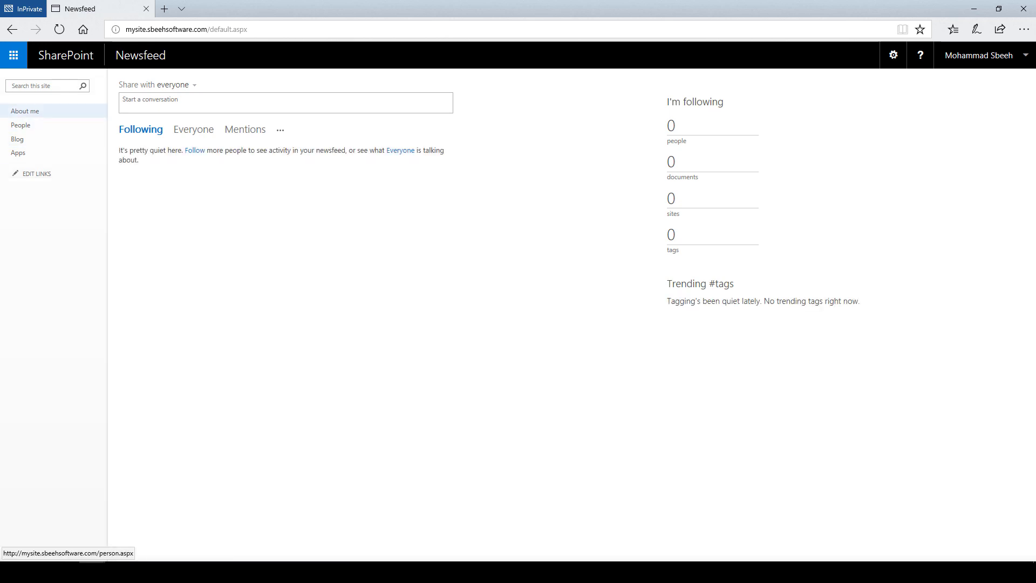
click(14, 55)
click(111, 115)
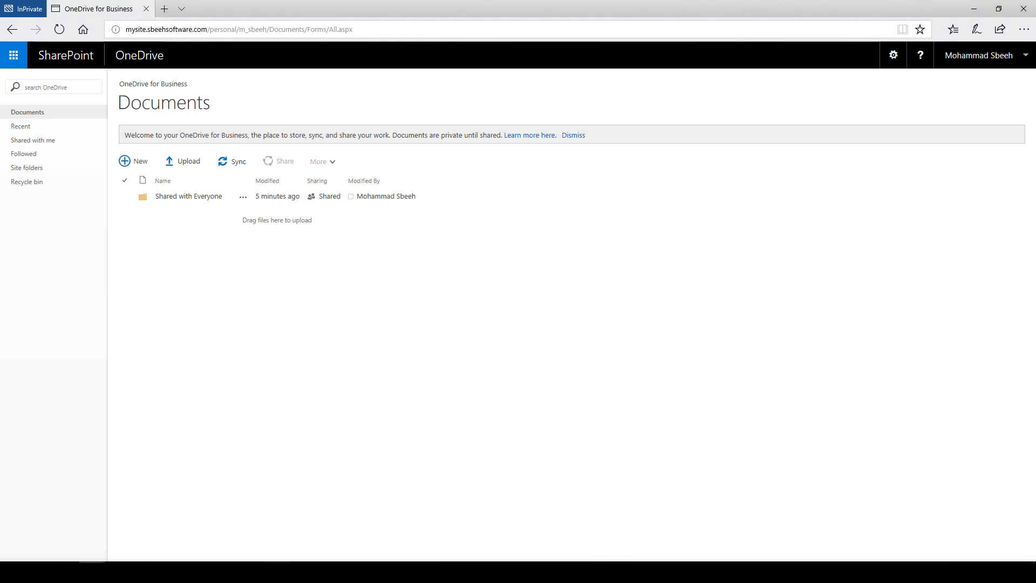
mouse_move(277, 572)
click(292, 521)
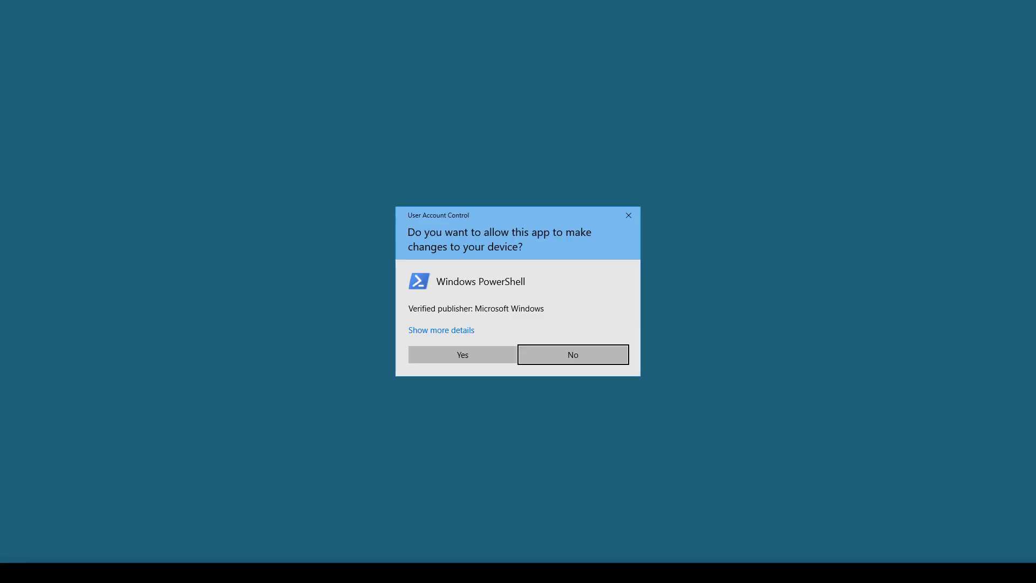
Allow the elevated Management Shell and run the script setting OneDriveUserExperienceVersion to Version2, then $Farm.Update()
key(Left)
key(Return)
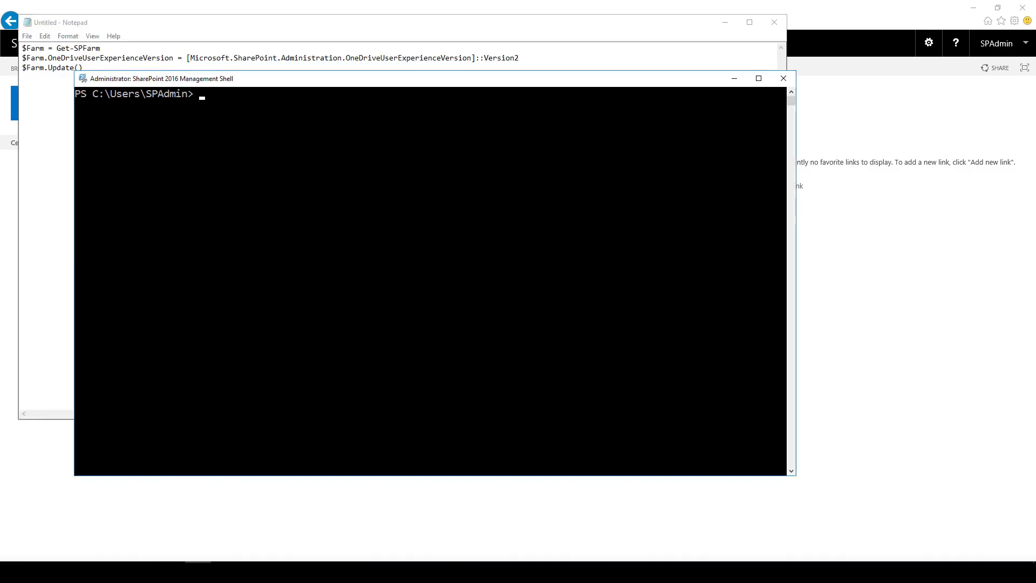
text($Farm = Get-SPFarm $Farm.OneDriveUserExperienceVersion = [Microsoft.SharePoint.Administration.OneDriveUserExperienceVersion]::Version2 $Farm.Update())
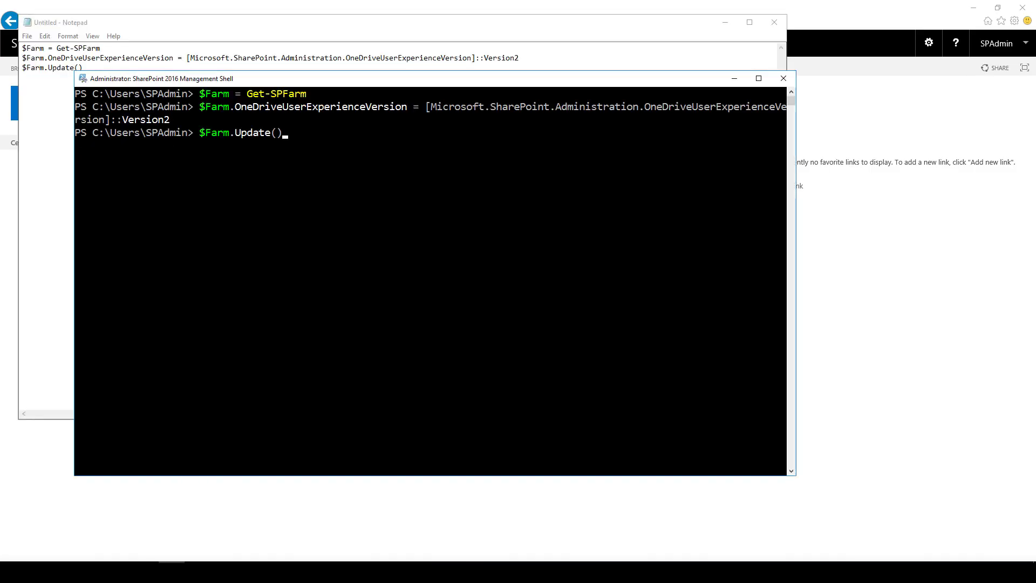
key(Return)
Return to the My Site browser and reopen OneDrive Documents to check the change
key(alt+Tab)
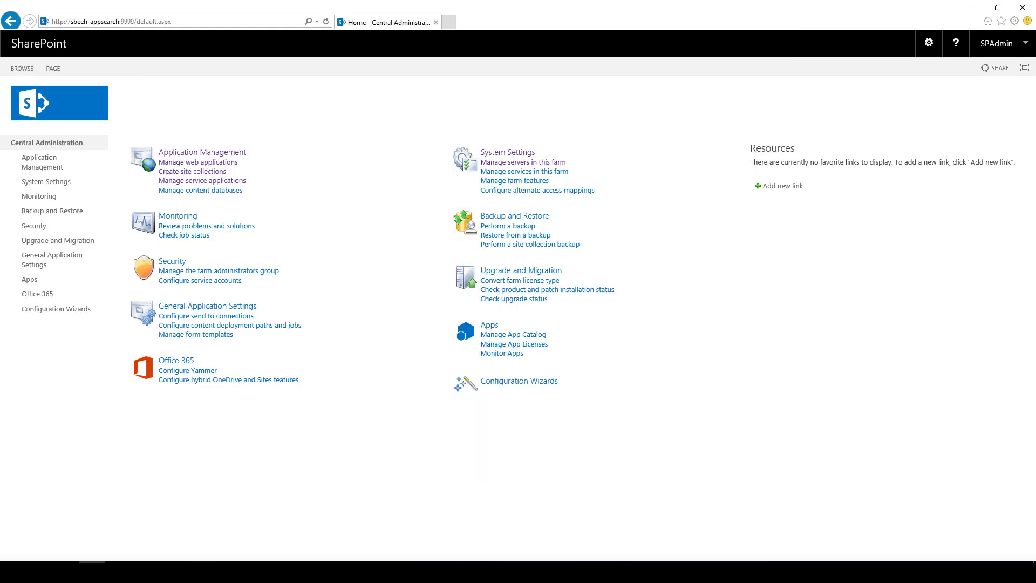
key(alt+Tab)
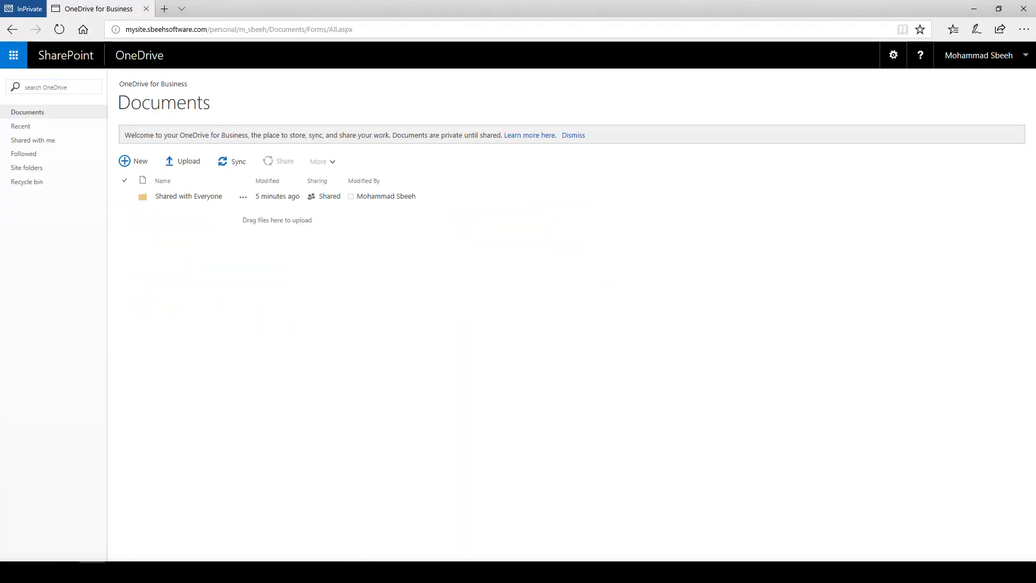
click(14, 55)
click(111, 114)
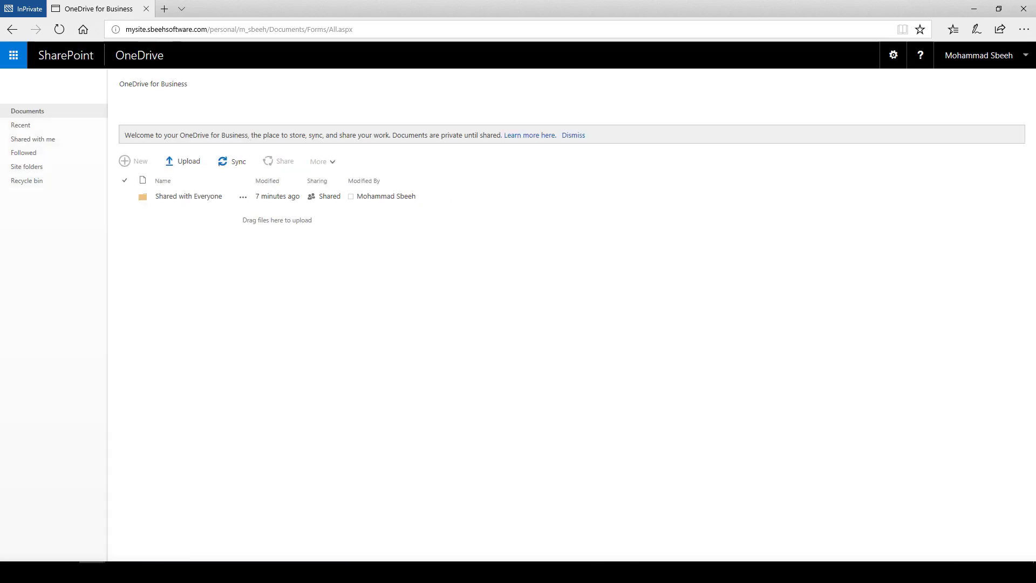
Open OneDrive's new Files view, check the Upload and New menus, and select Shared with Everyone
click(13, 55)
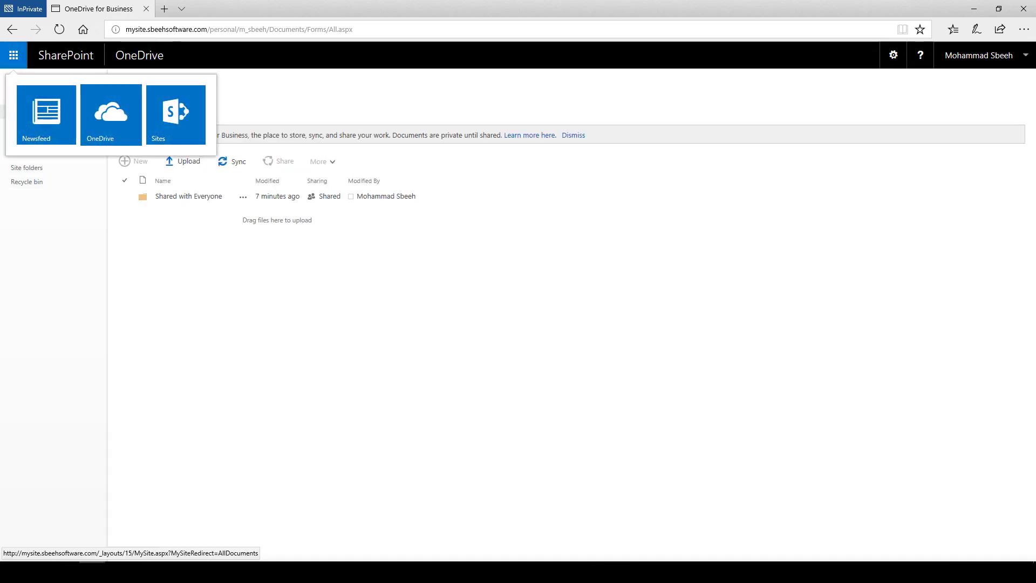
click(110, 114)
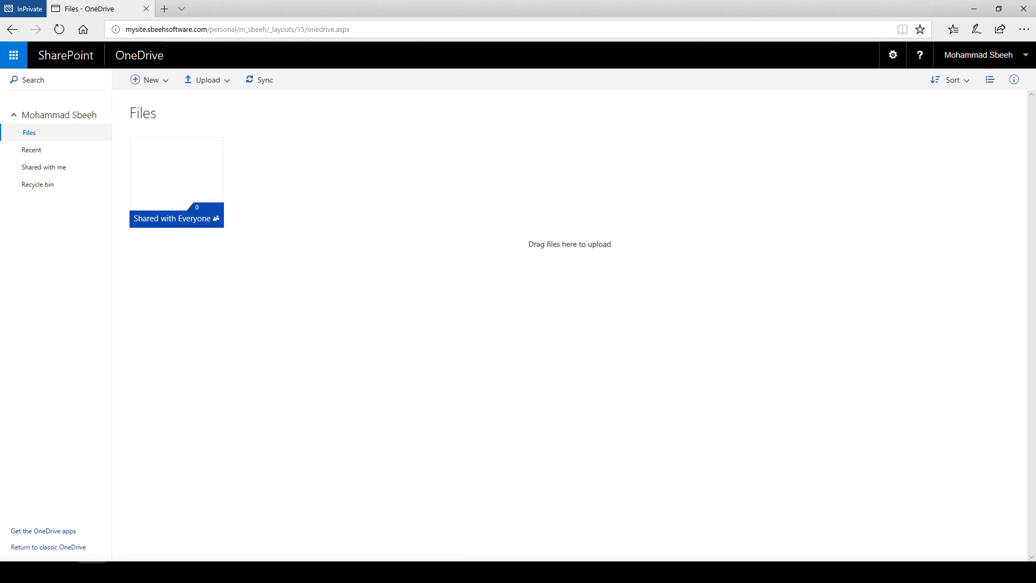
click(205, 79)
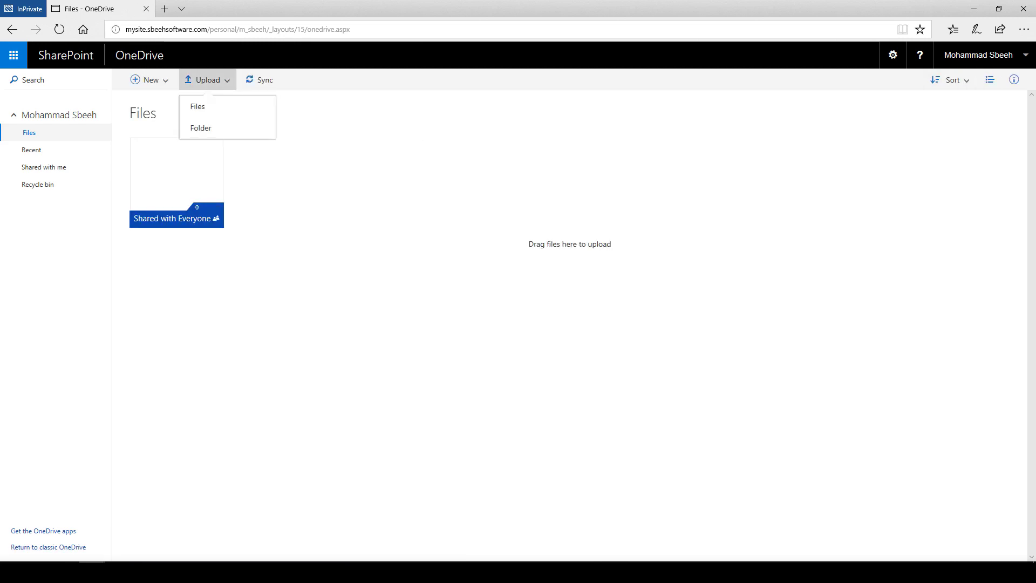
click(149, 80)
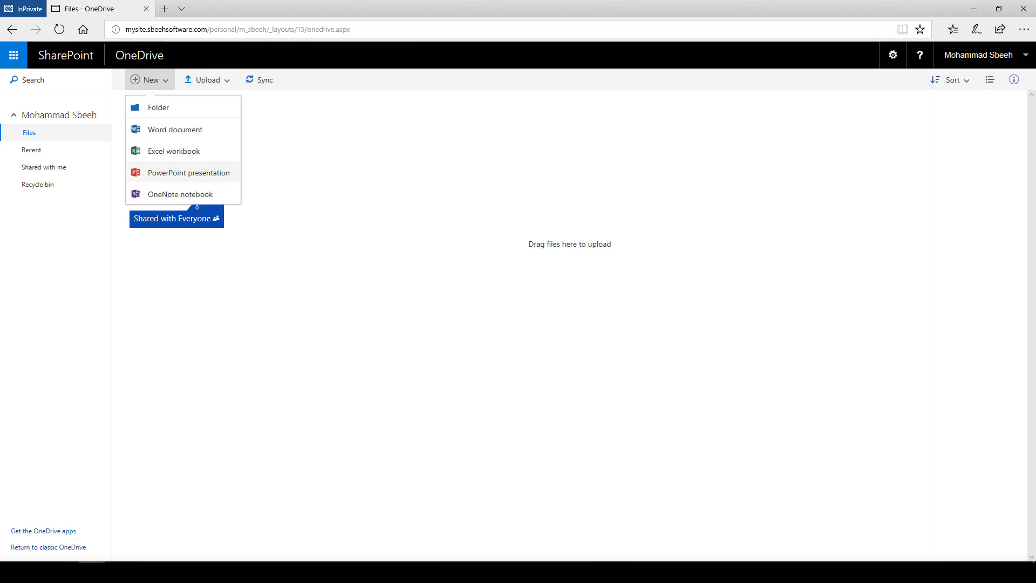
click(214, 148)
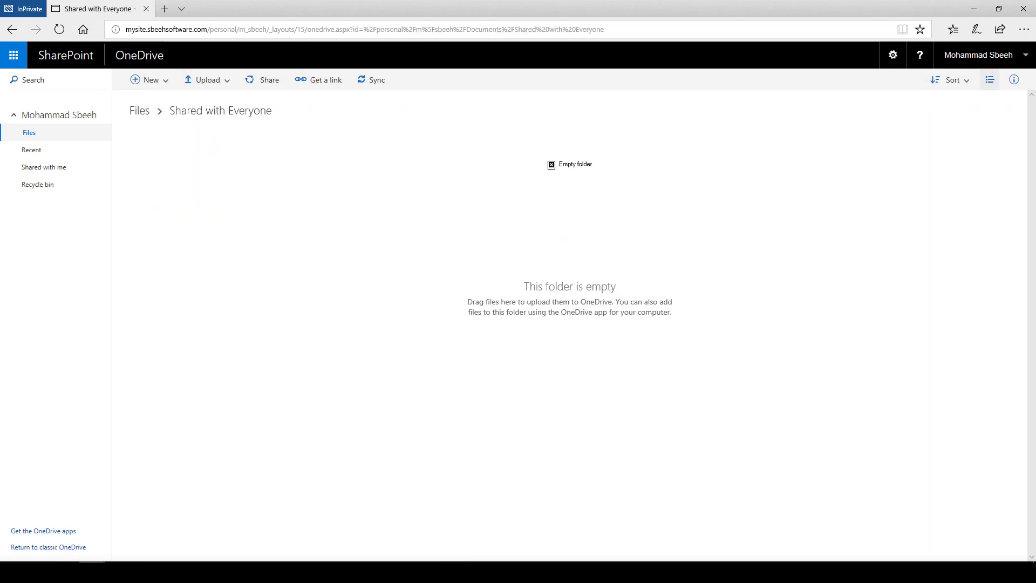
Check the Sort options and the folder's Info pane, then return to the Files list
click(953, 80)
click(952, 80)
click(1014, 80)
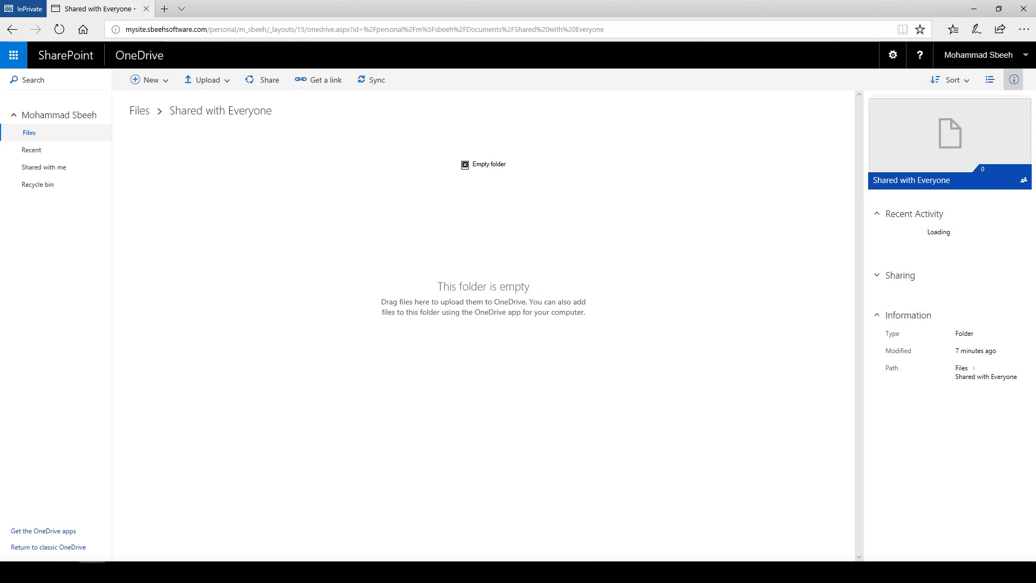
click(1014, 80)
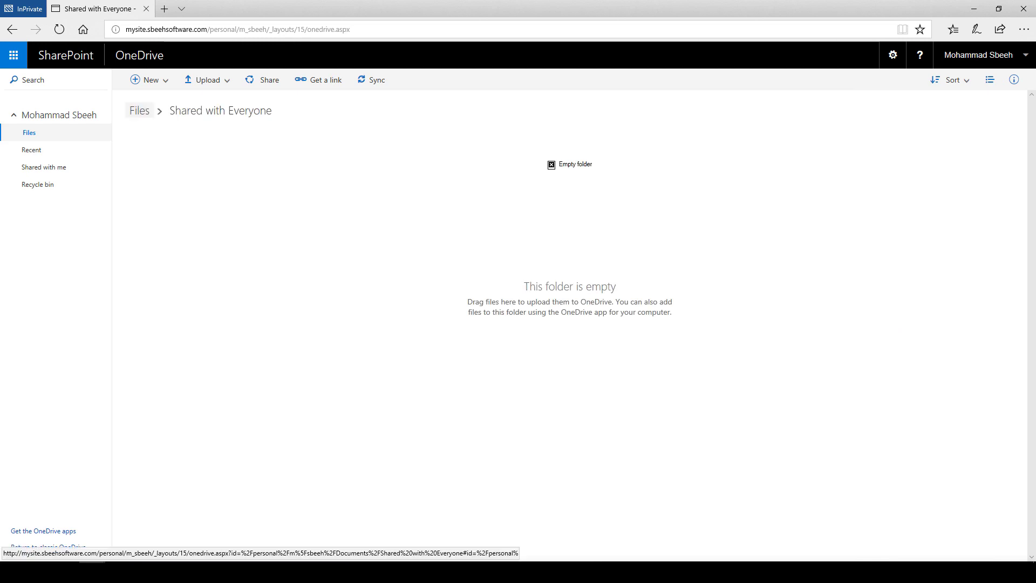
click(139, 110)
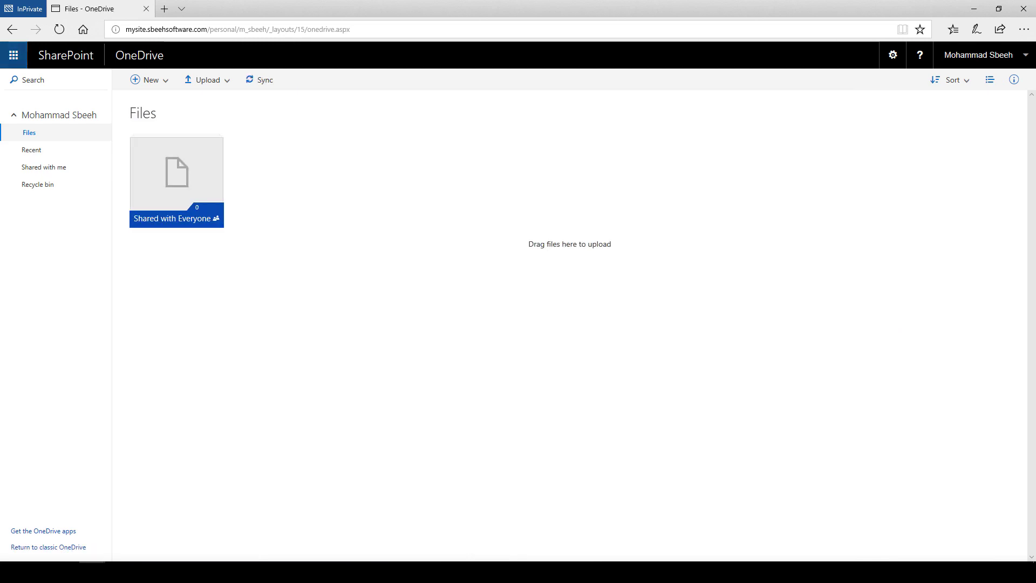
Browse the Recent, Shared with me and Recycle bin views, then go to Newsfeed
click(25, 80)
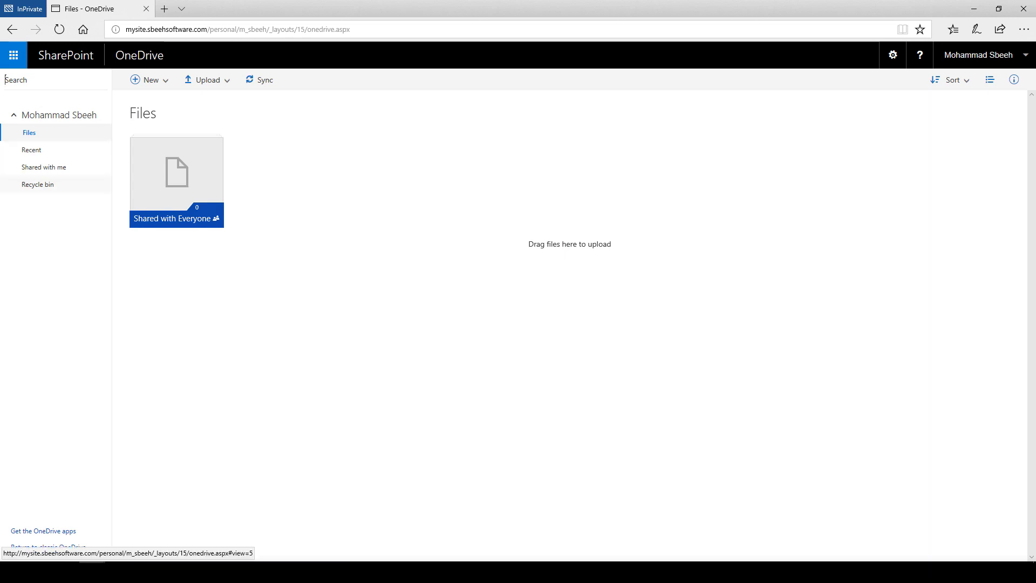
click(31, 150)
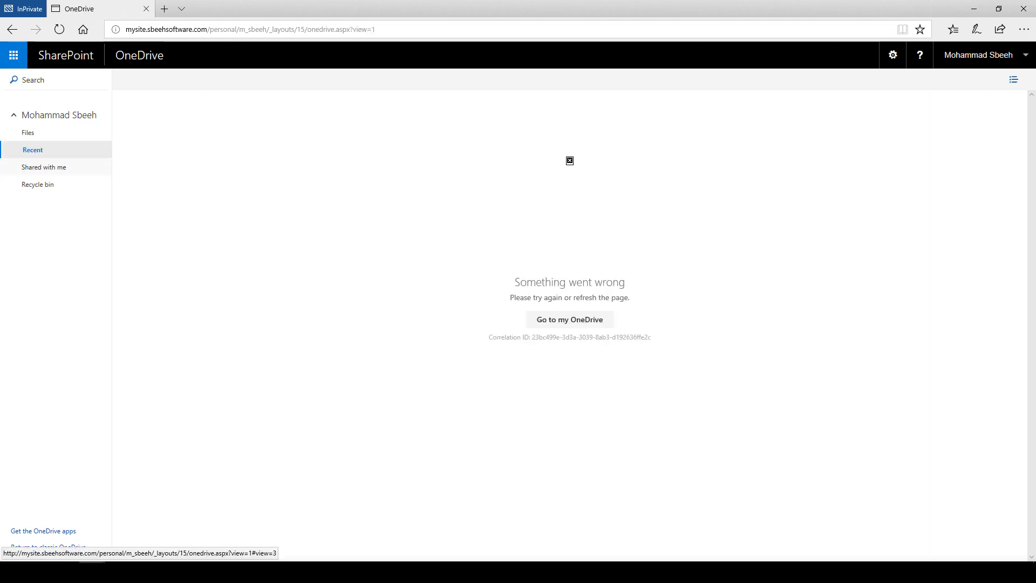
click(44, 166)
click(37, 184)
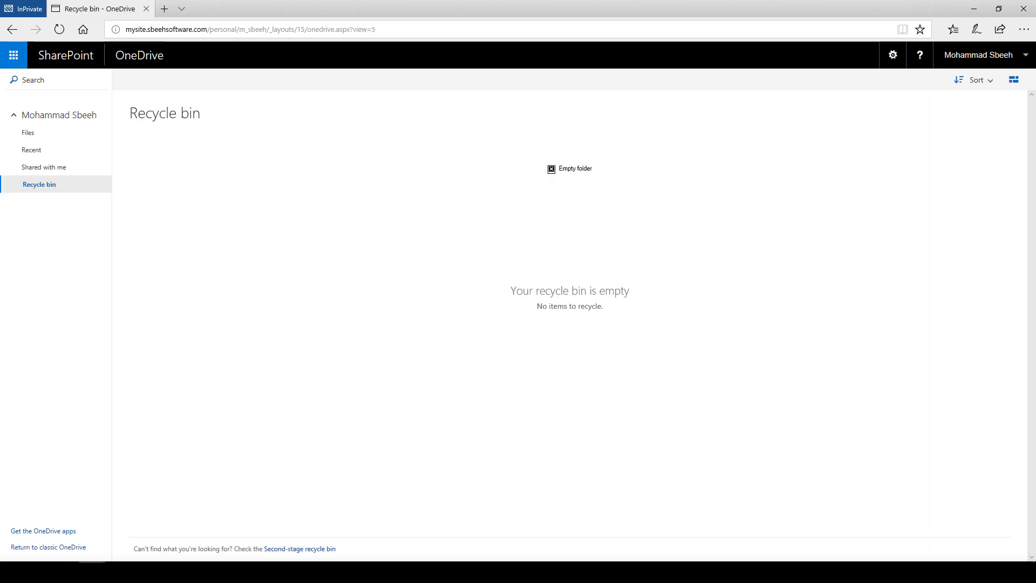
click(29, 132)
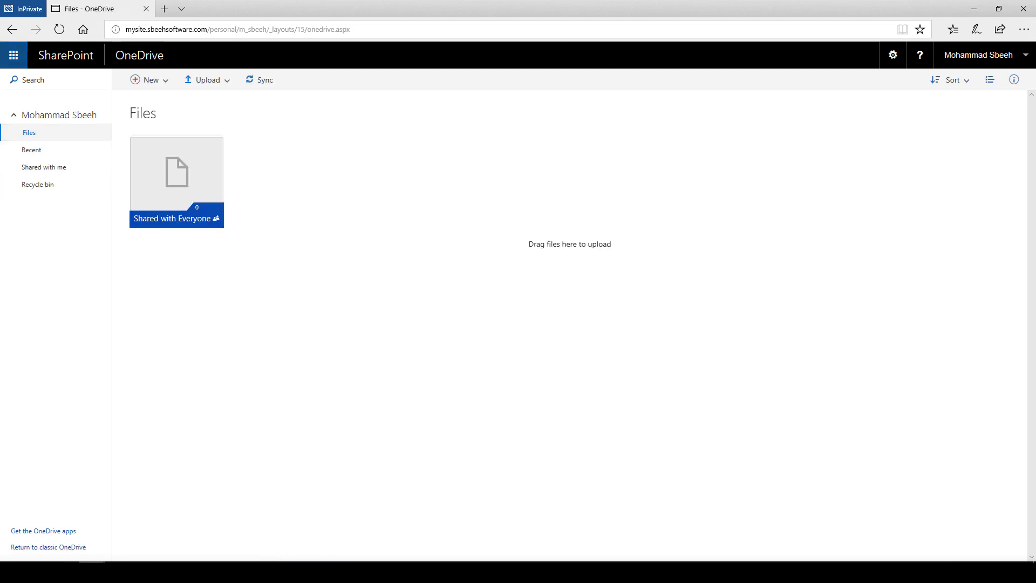
click(13, 55)
click(46, 115)
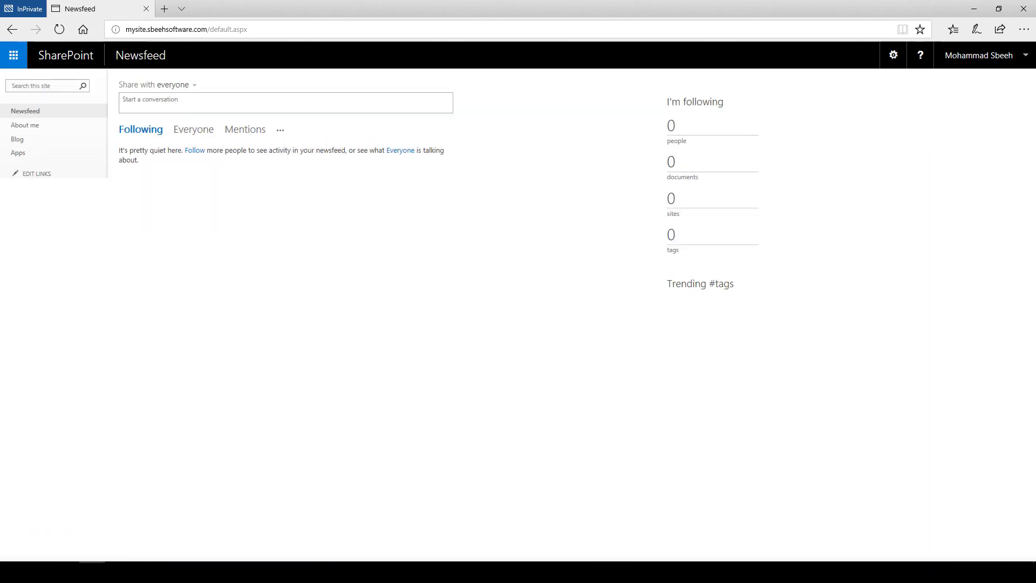
Write and post 'Welcome to SharePoint 2016' in the Start a conversation box
click(123, 99)
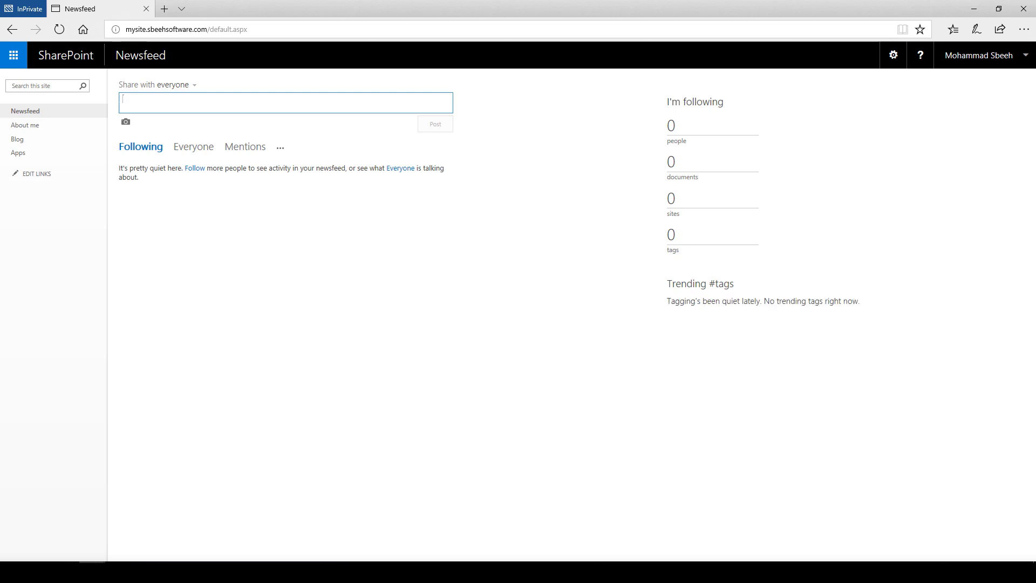
text(WElcome)
key(BackSpace)
key(BackSpace)
key(BackSpace)
key(BackSpace)
key(BackSpace)
key(BackSpace)
text(elcome to sharepoint)
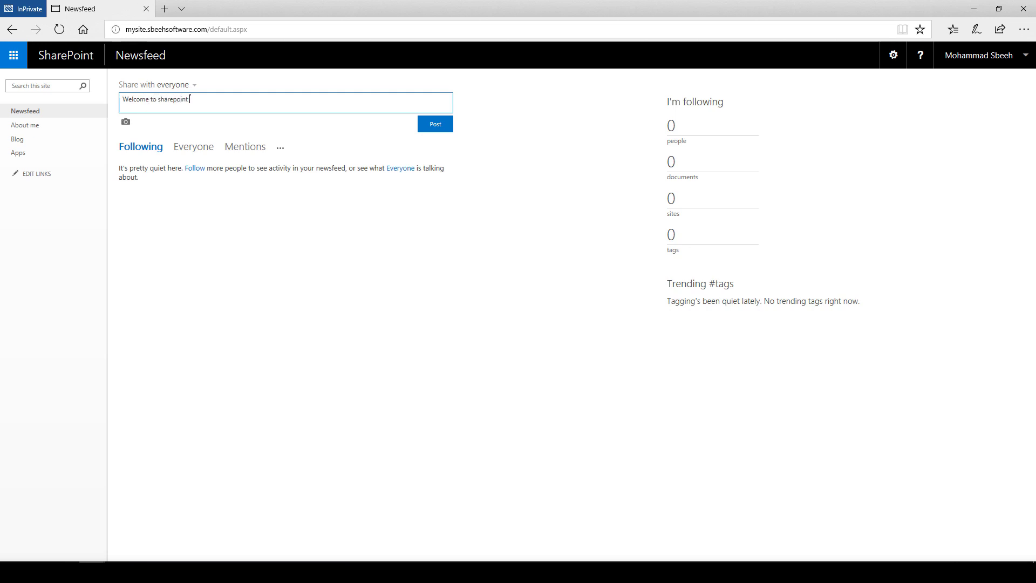
key(BackSpace)
key(BackSpace)
key(BackSpace)
key(BackSpace)
key(BackSpace)
key(BackSpace)
key(BackSpace)
key(BackSpace)
key(BackSpace)
key(BackSpace)
text(SharePoint 2016)
key(Return)
key(BackSpace)
click(435, 124)
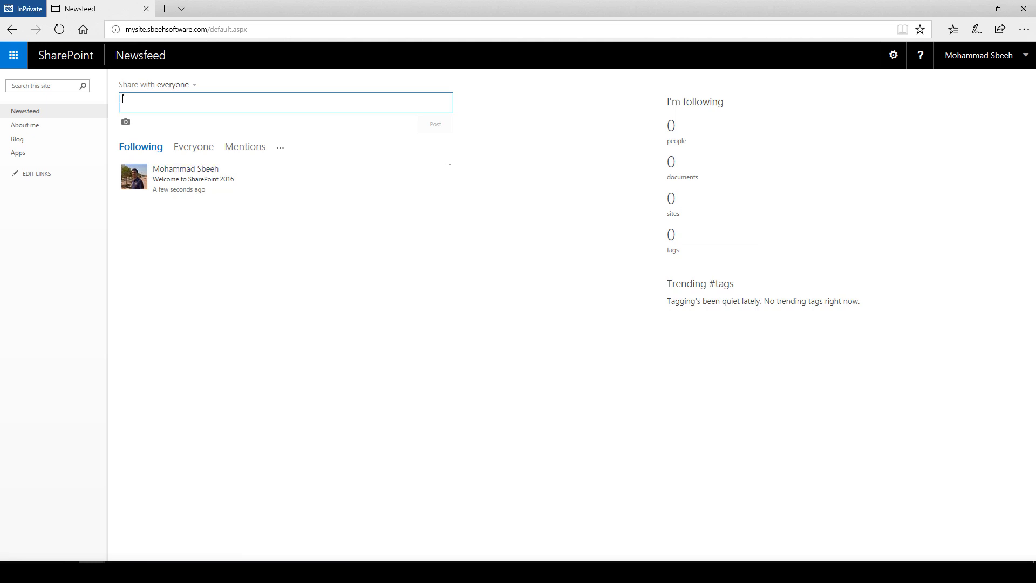
click(14, 54)
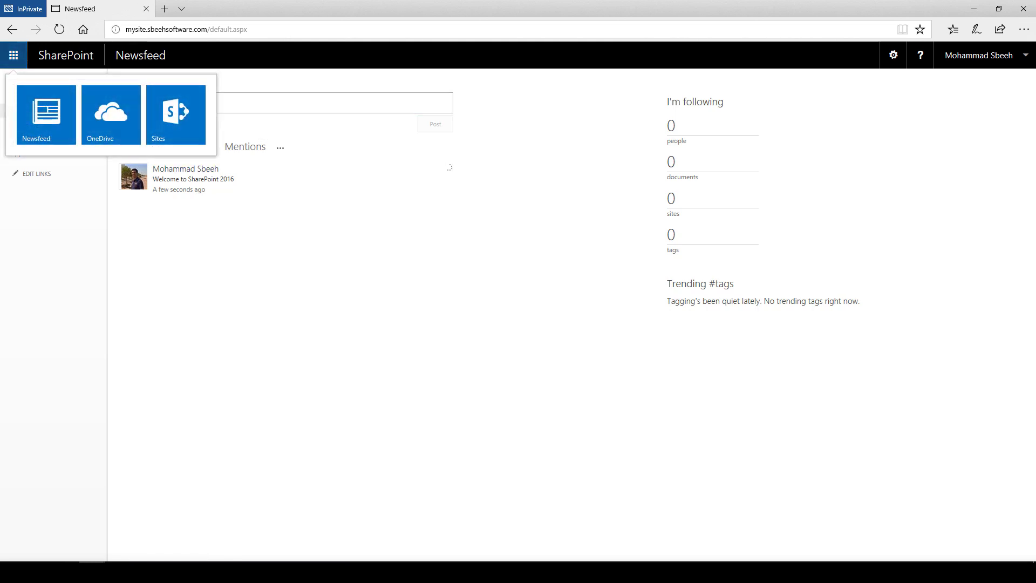